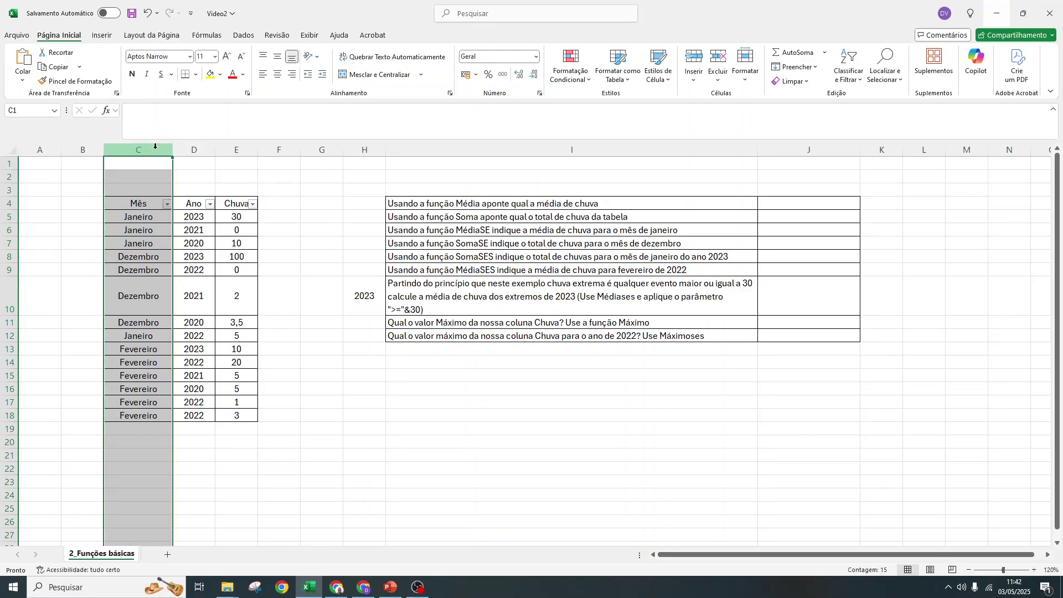
Step: Widen the Ano and Chuva columns of the rainfall table so their headers fit
click(196, 149)
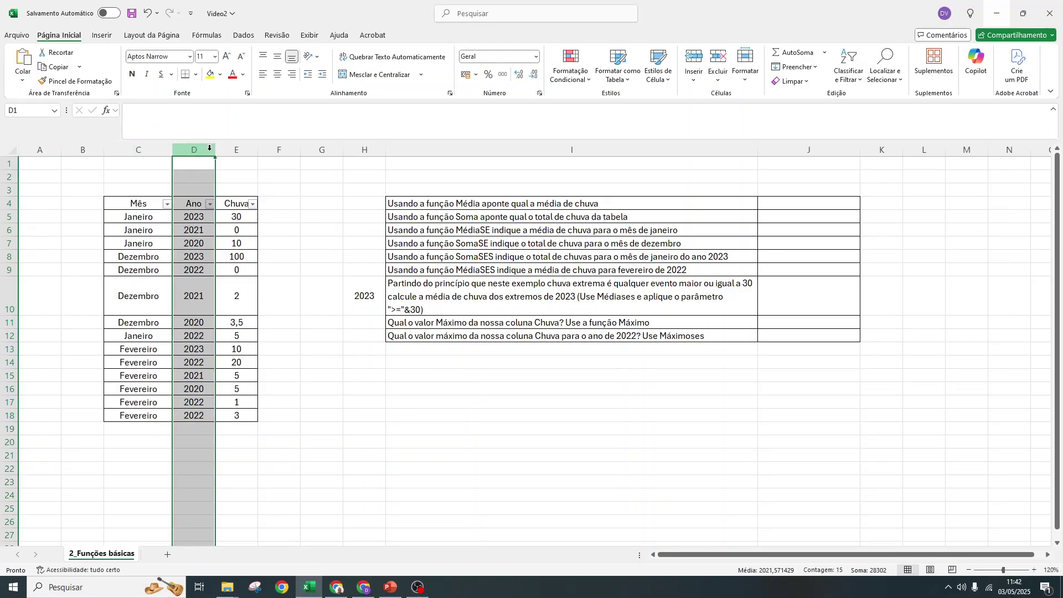
drag(215, 150, 278, 150)
click(264, 150)
click(311, 256)
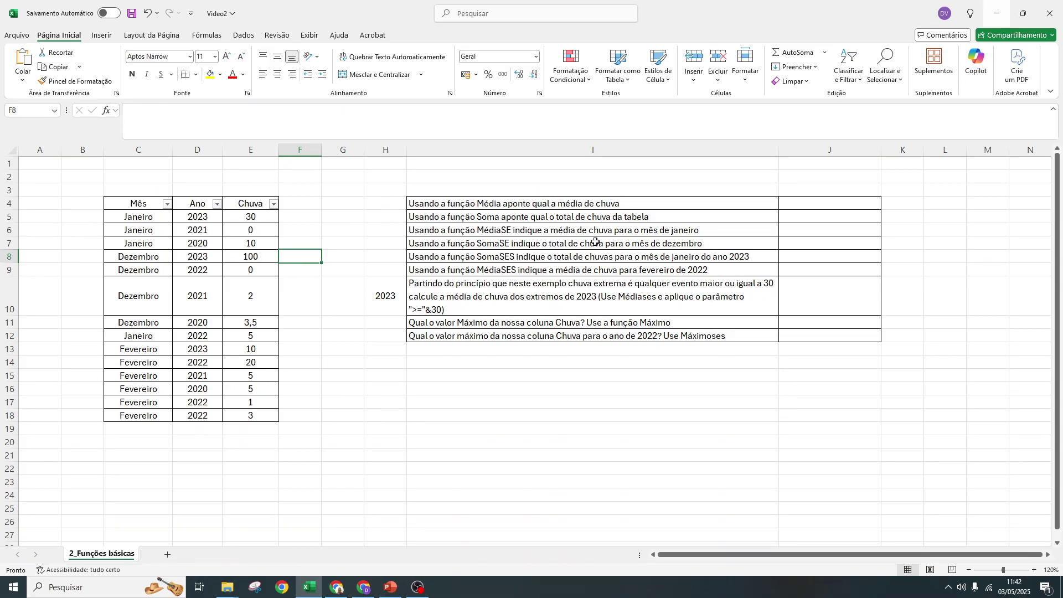
Step: Fill the first question cell, I4, about the Média function, with the standard light green colour
drag(455, 204, 645, 337)
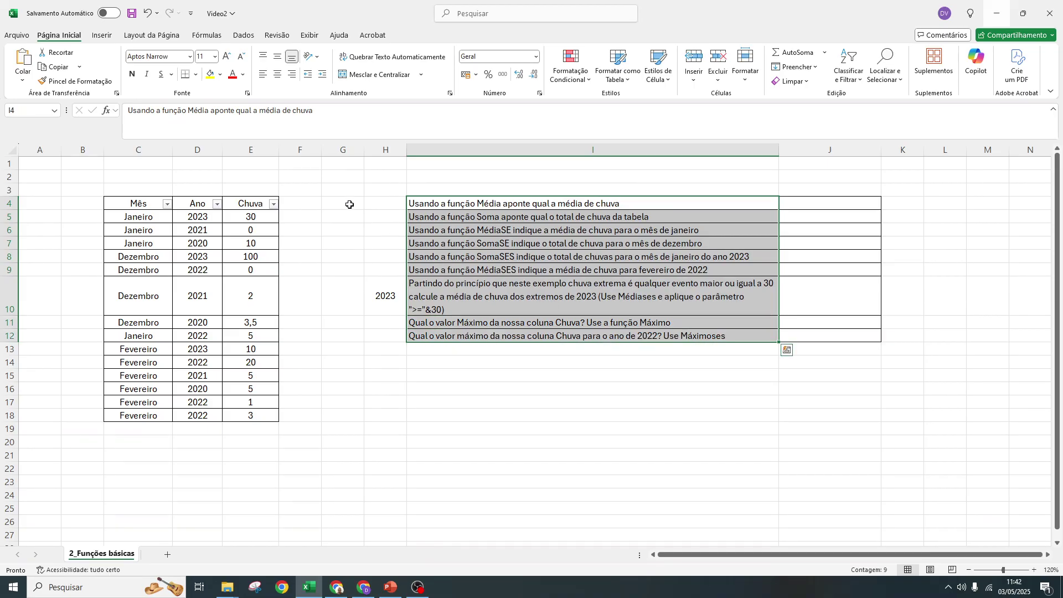
click(463, 203)
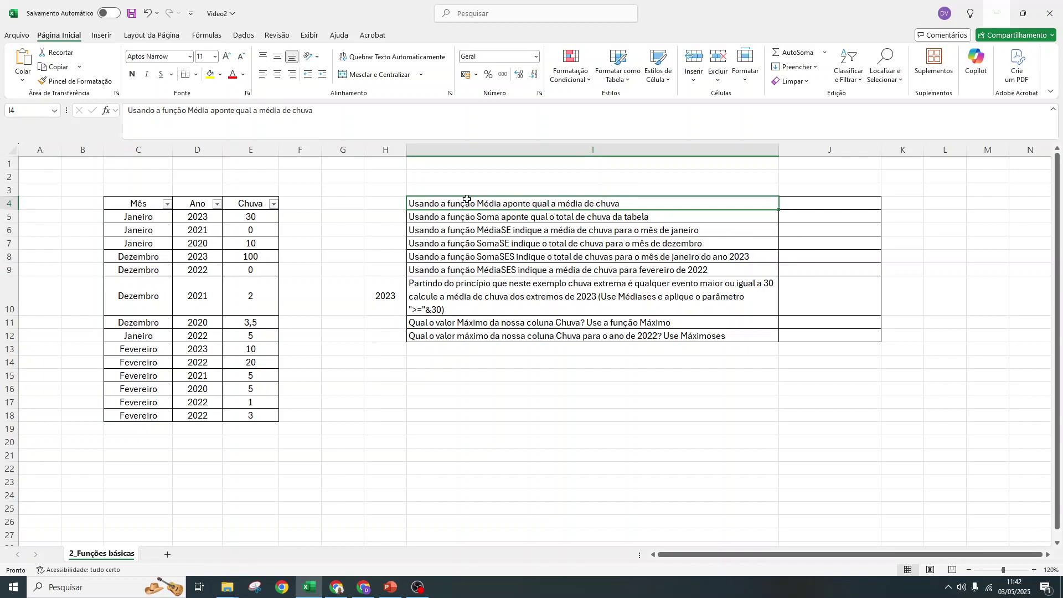
click(221, 74)
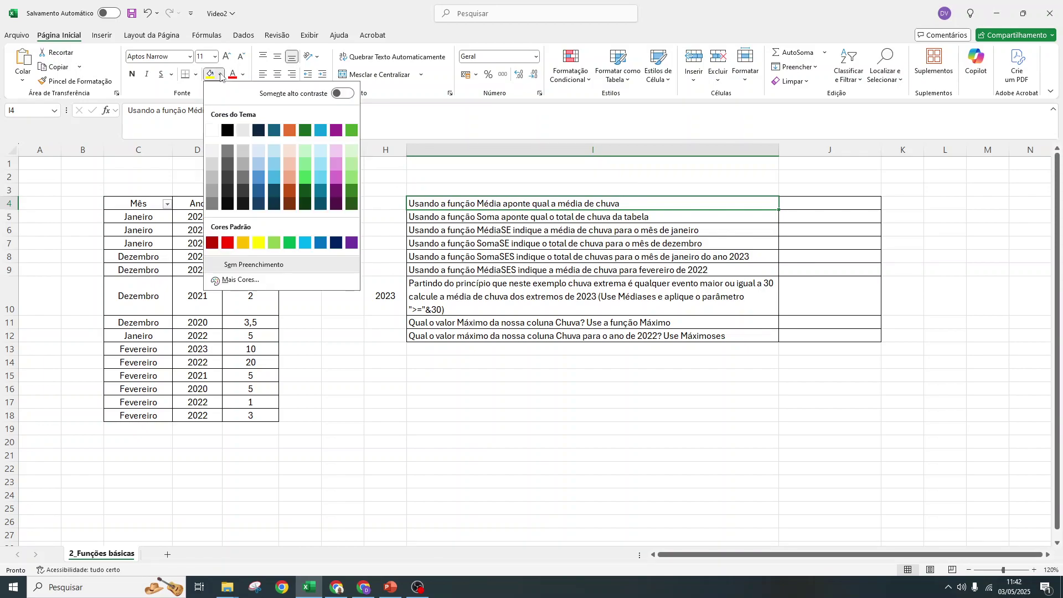
click(274, 242)
Step: Enter =MÉDIA(E5:E18) in J4 to calculate the average of the Chuva values
click(805, 202)
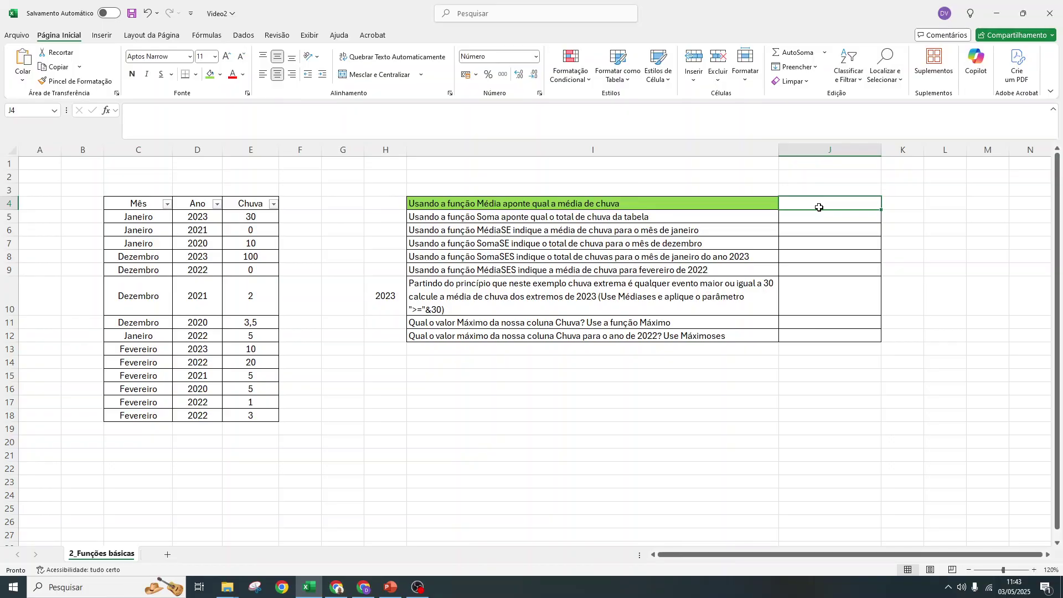
text(=M)
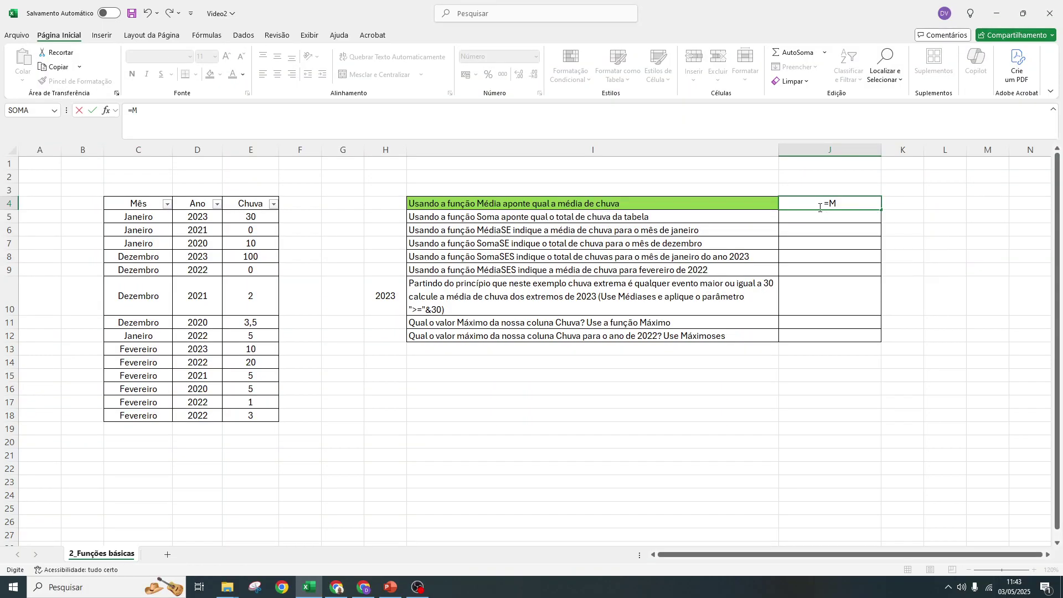
text(édia)
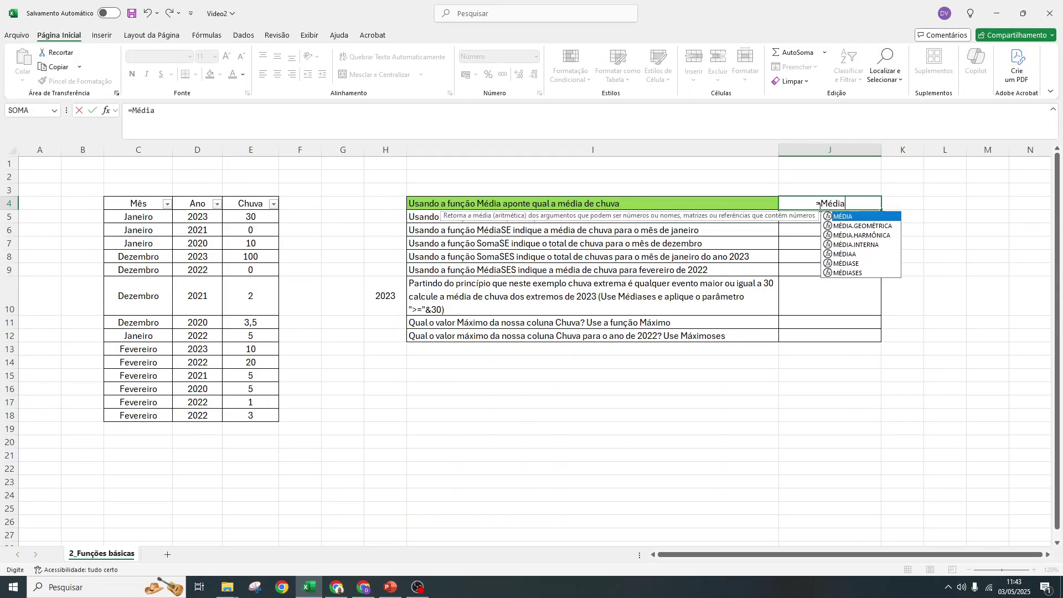
double_click(857, 217)
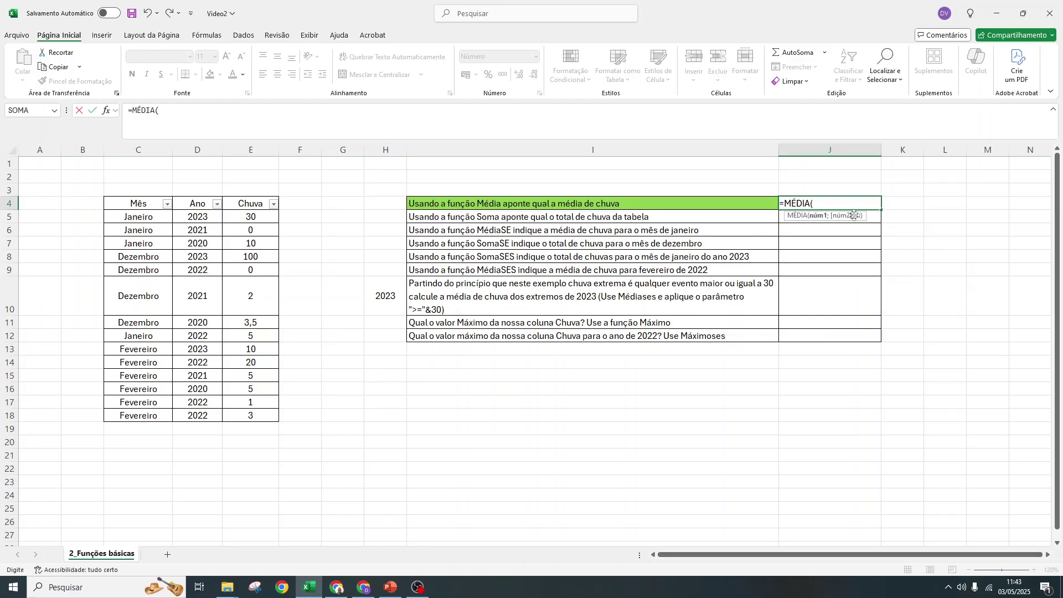
drag(264, 219, 264, 411)
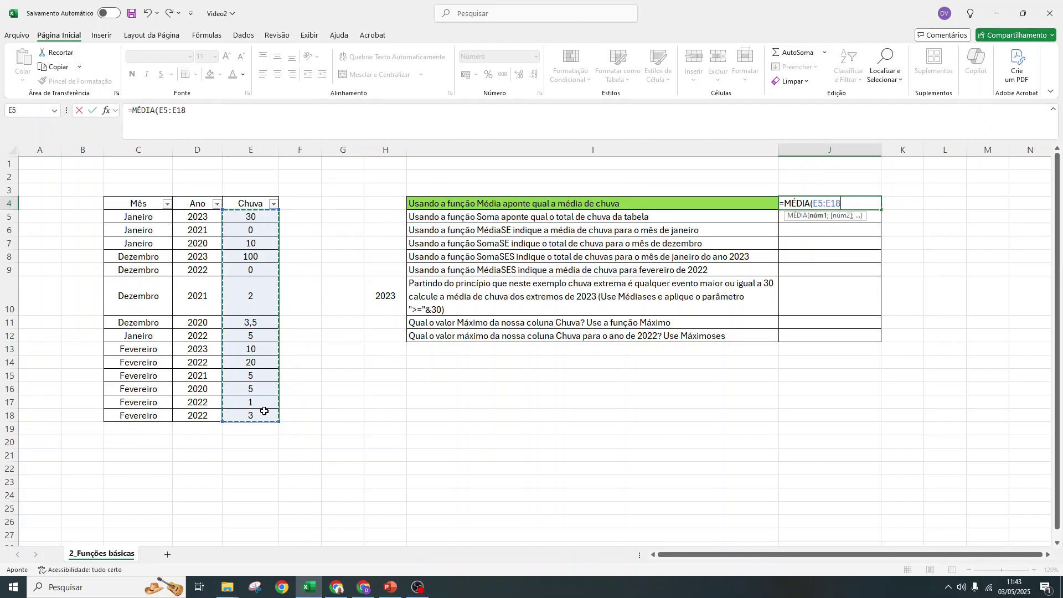
key(Return)
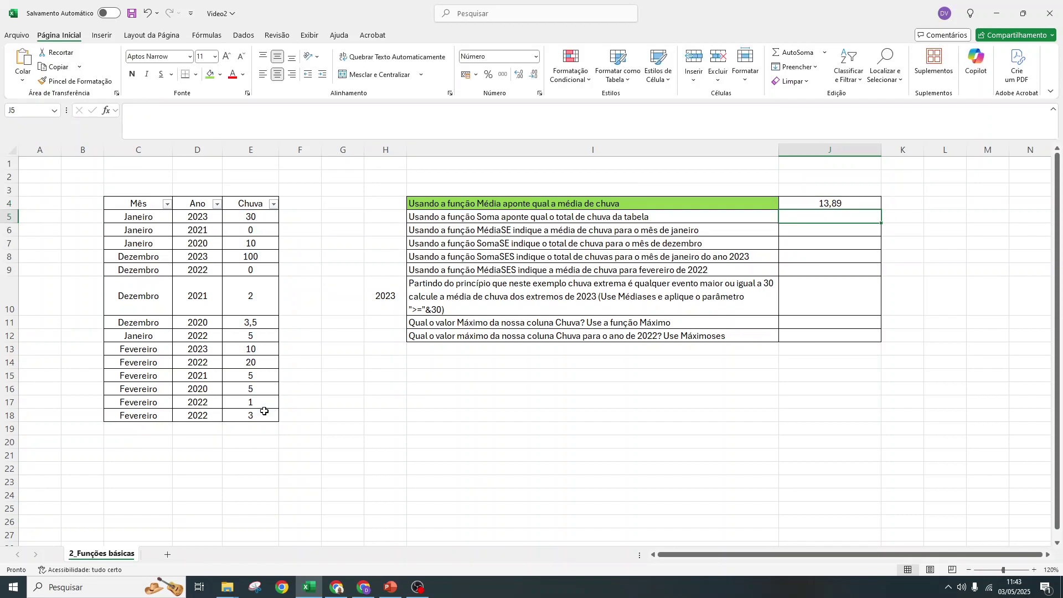
Step: Check the average formula in J4 against the status bar average of the Chuva values in E5:E18
click(827, 200)
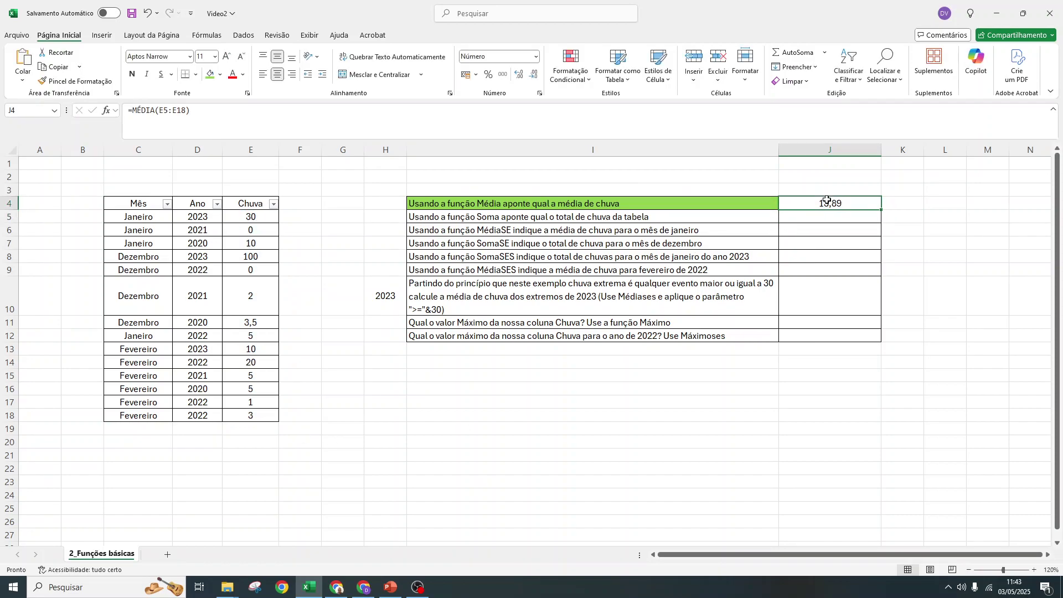
click(249, 217)
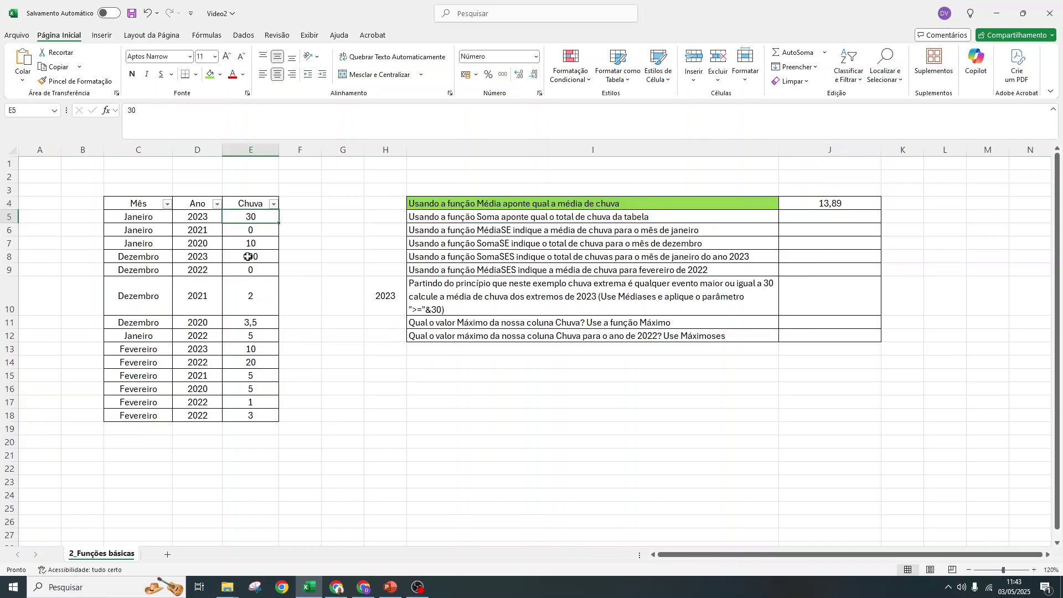
drag(248, 251, 250, 422)
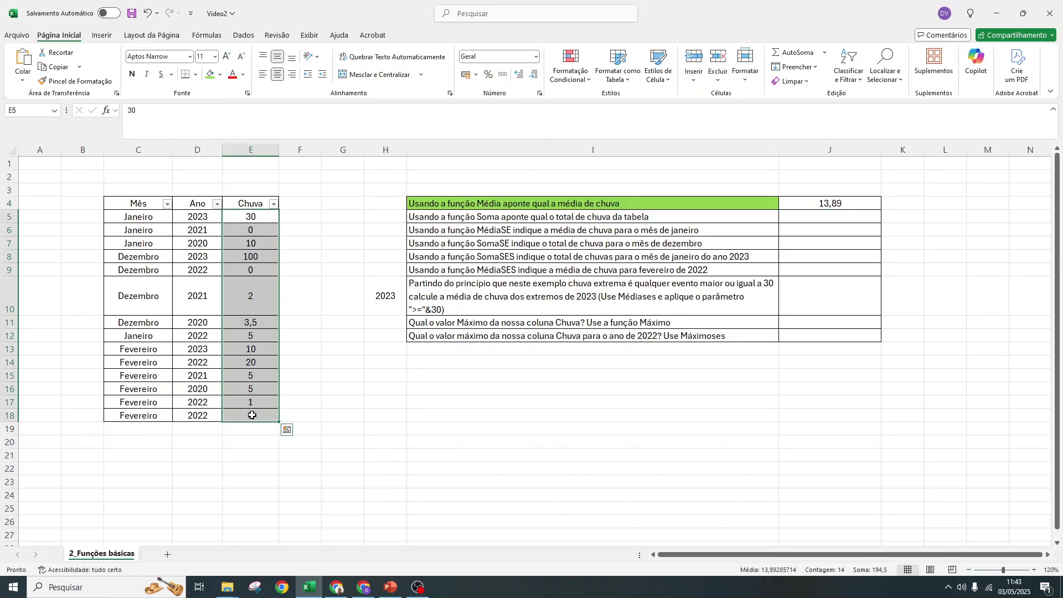
click(300, 376)
click(842, 203)
click(846, 241)
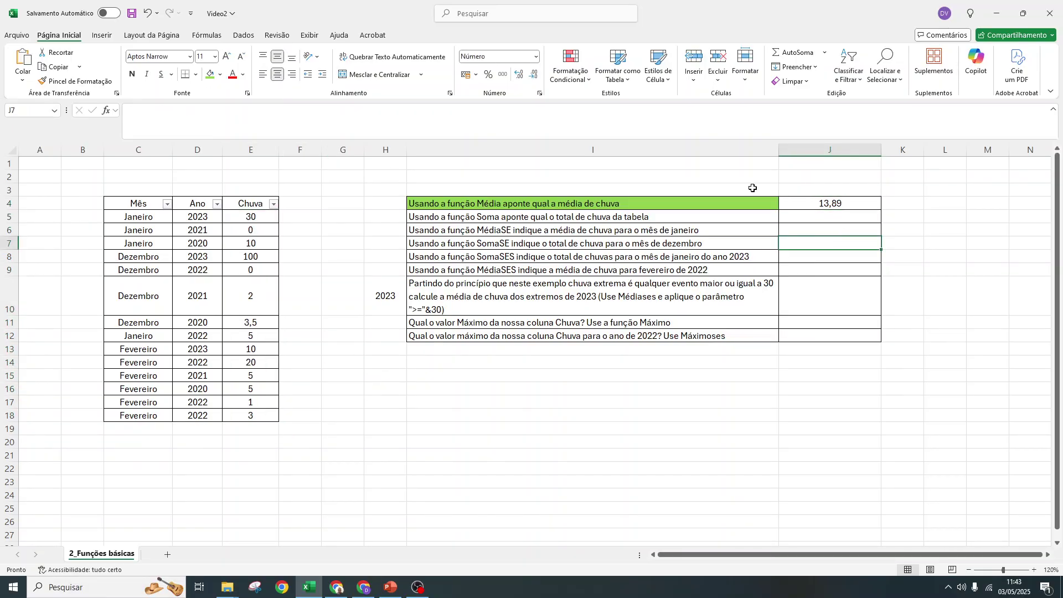
click(754, 188)
click(262, 215)
click(381, 219)
drag(235, 220, 255, 416)
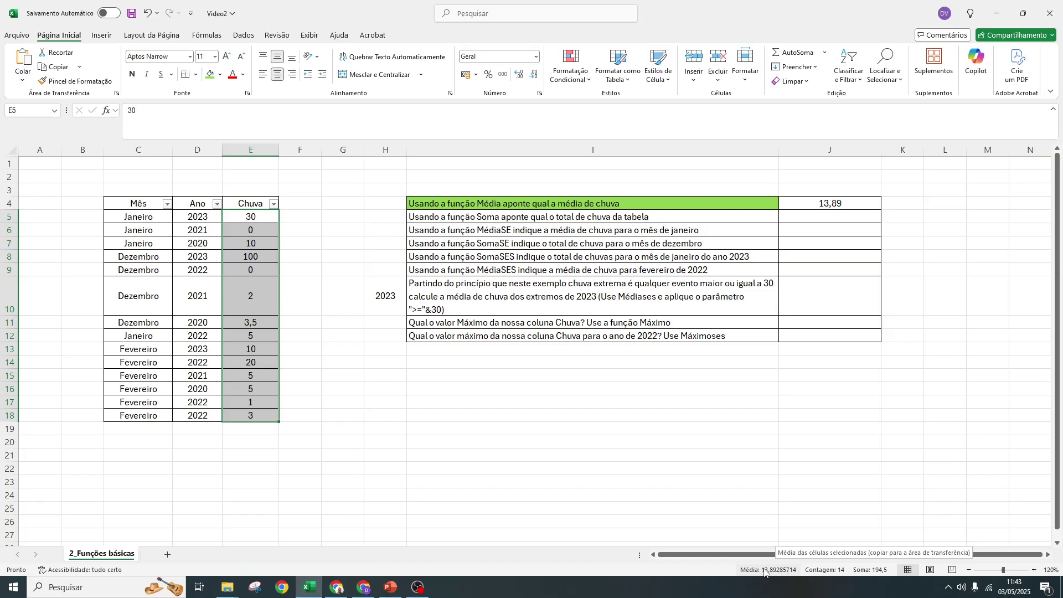
Step: Fill the Soma question cell, I5, with a light blue theme colour
click(832, 218)
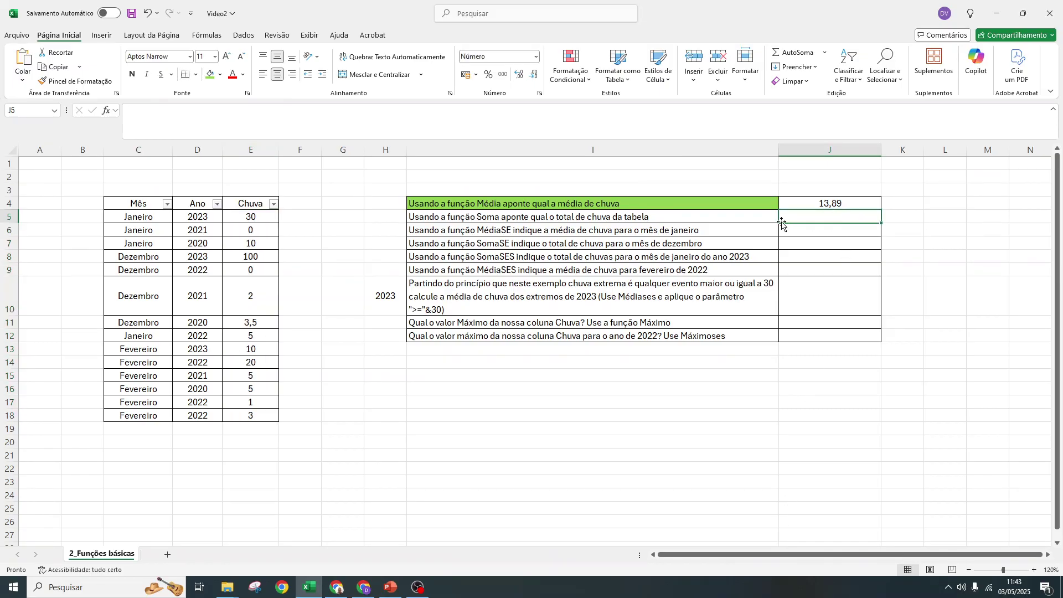
click(495, 218)
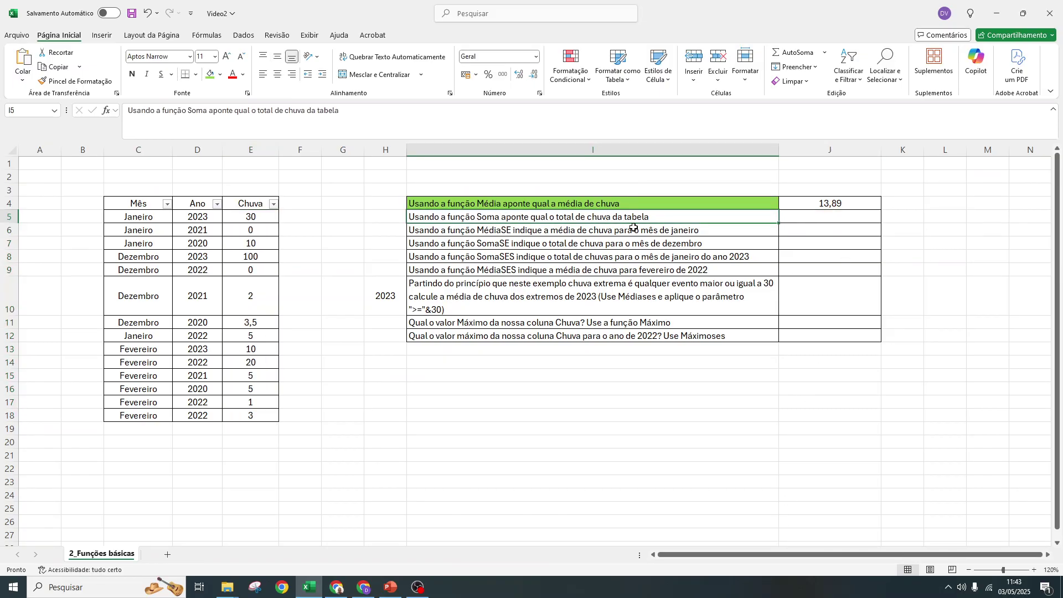
click(209, 79)
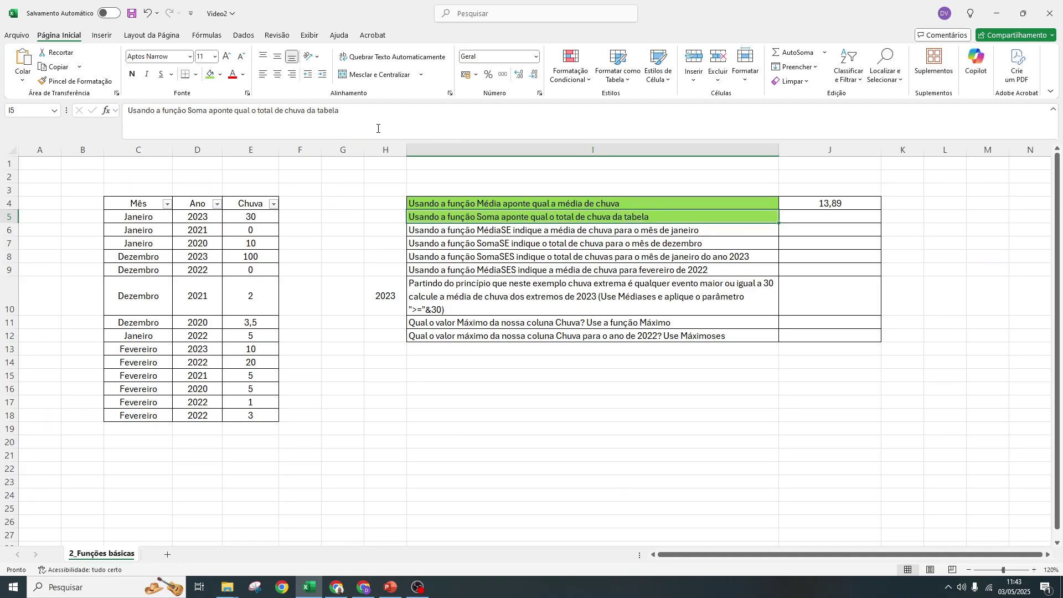
click(221, 74)
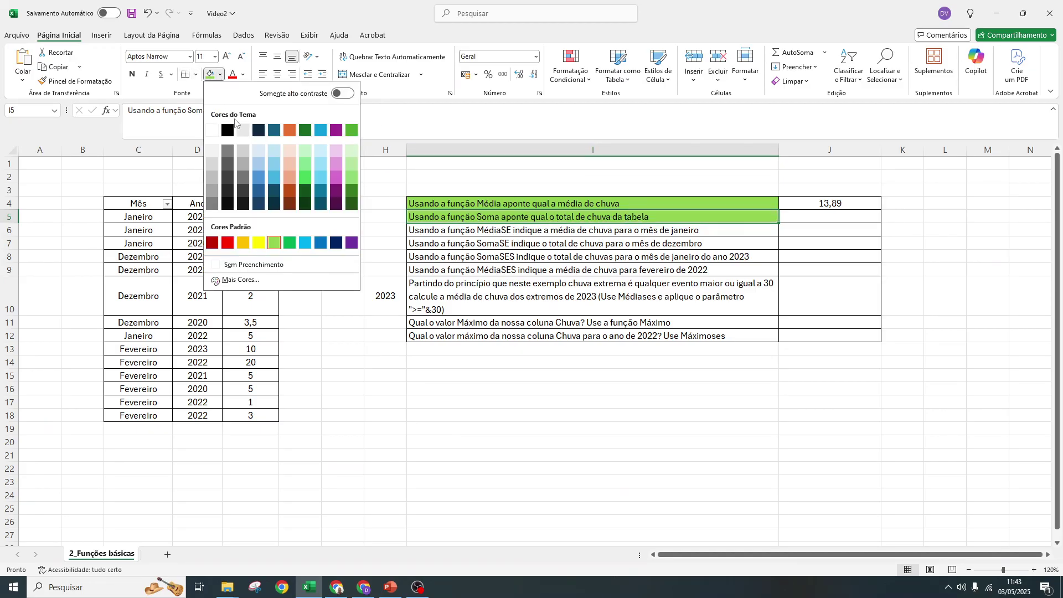
click(273, 166)
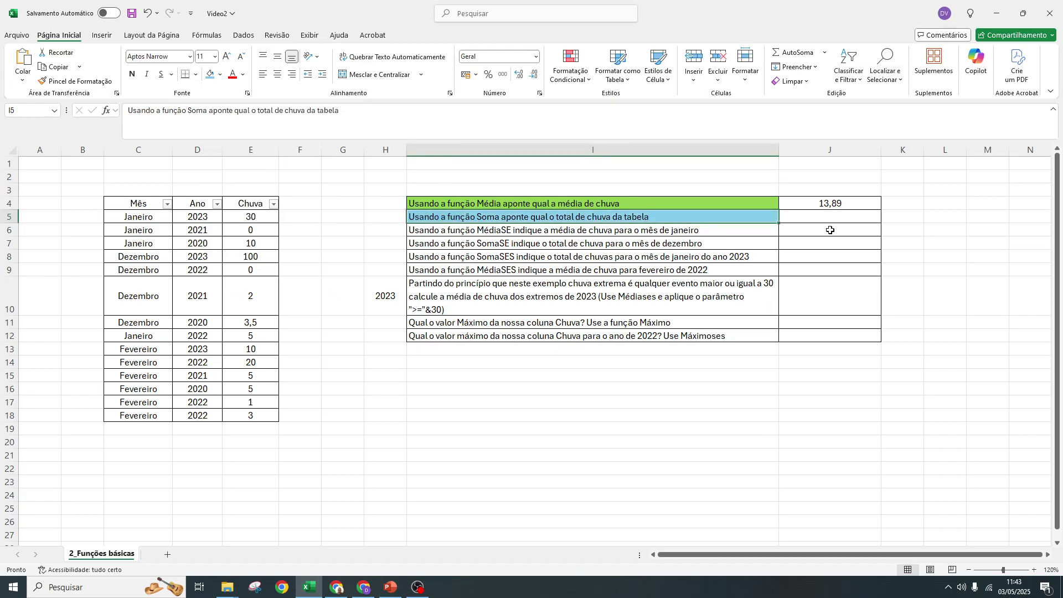
Step: Enter =SOMA(E5:E18) in J5 to total the rainfall and check it against the sum of the selected Chuva values
click(1035, 570)
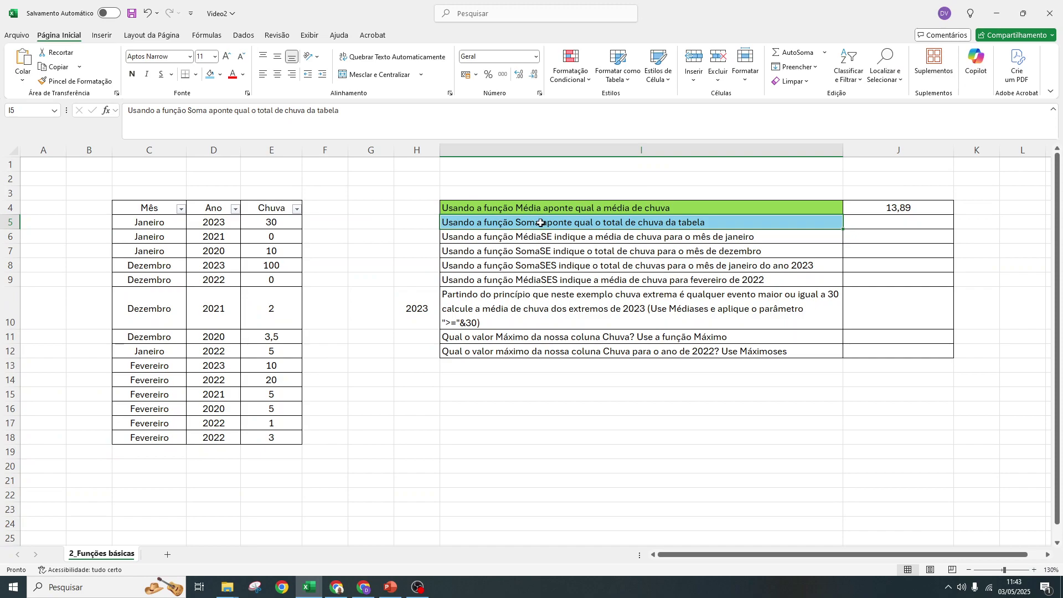
click(913, 224)
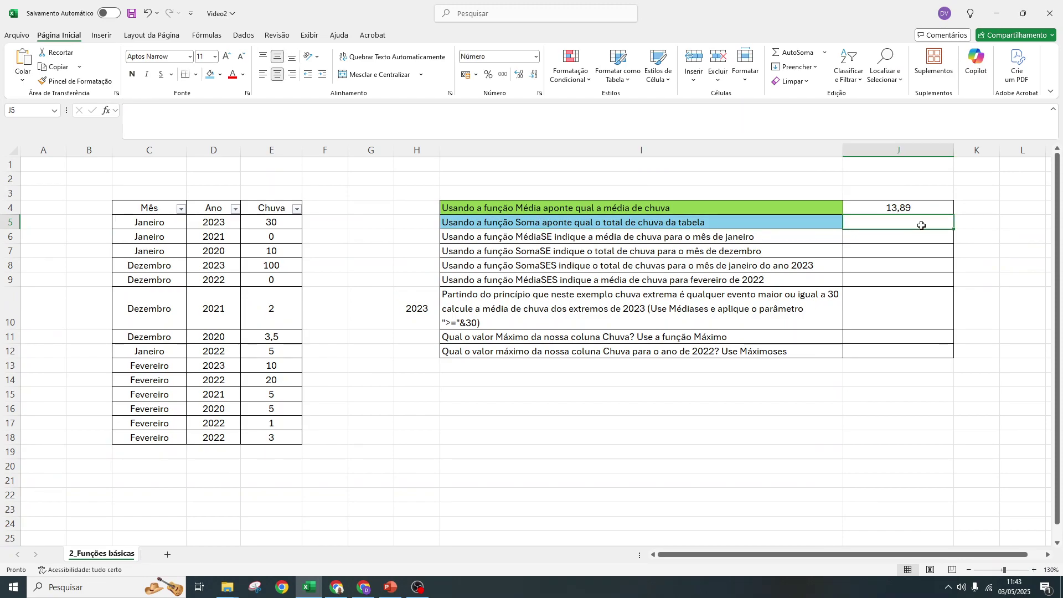
text(=S)
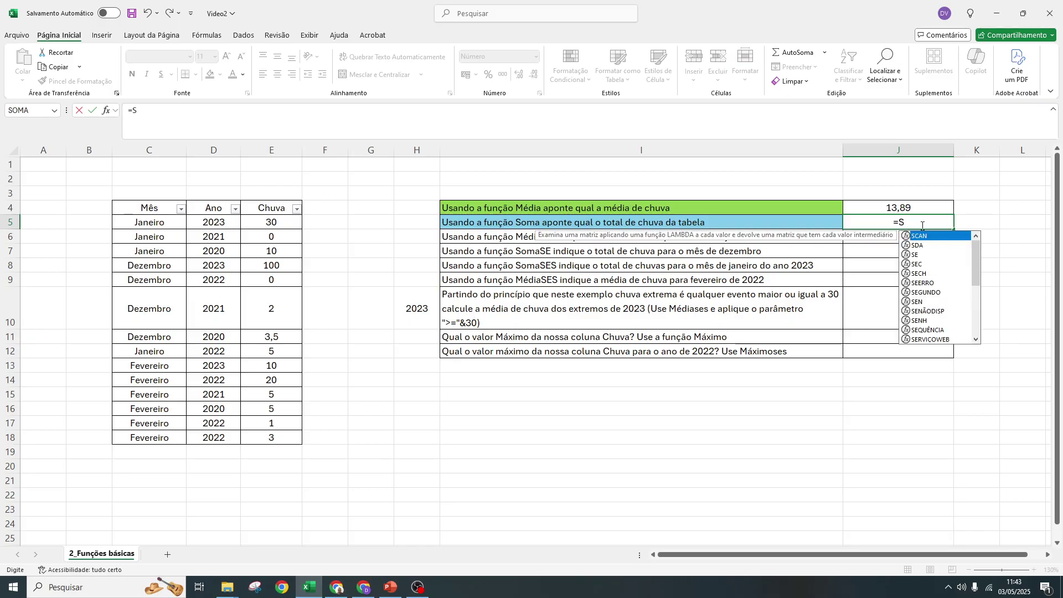
text(o)
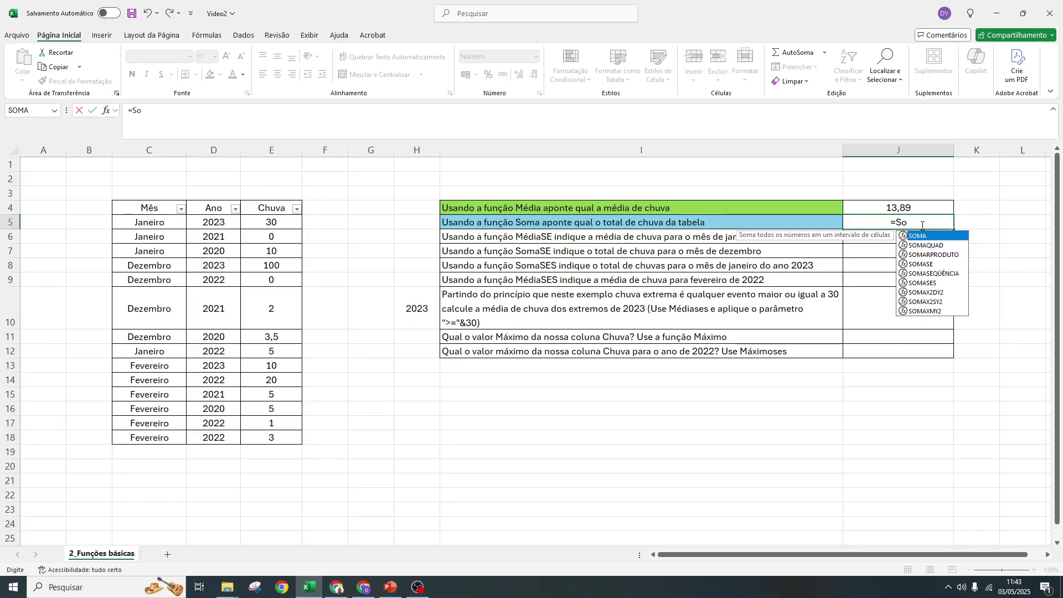
text(ma)
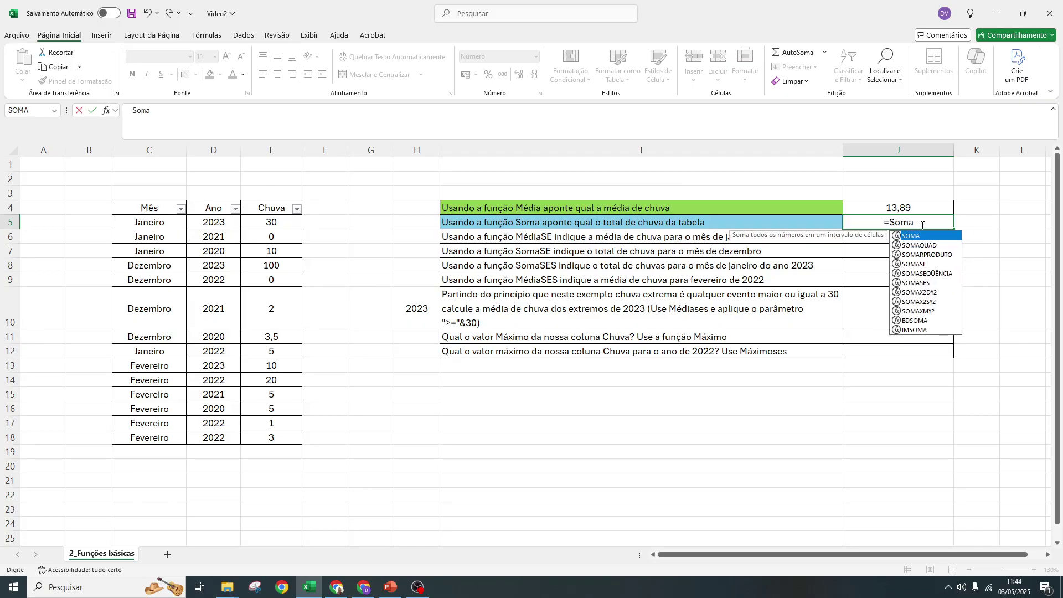
double_click(922, 235)
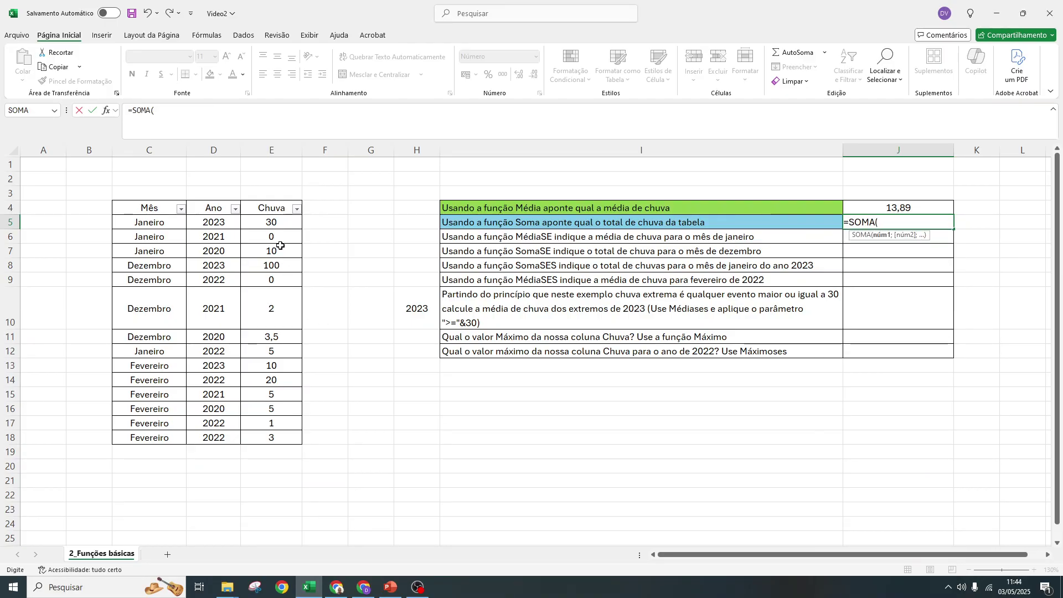
drag(281, 224, 281, 435)
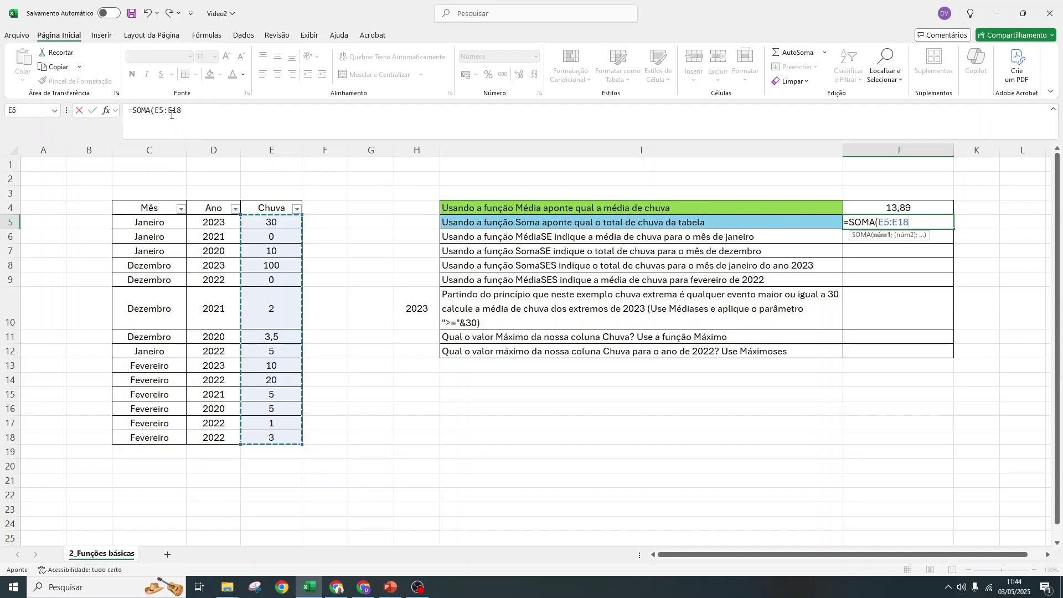
click(195, 116)
text())
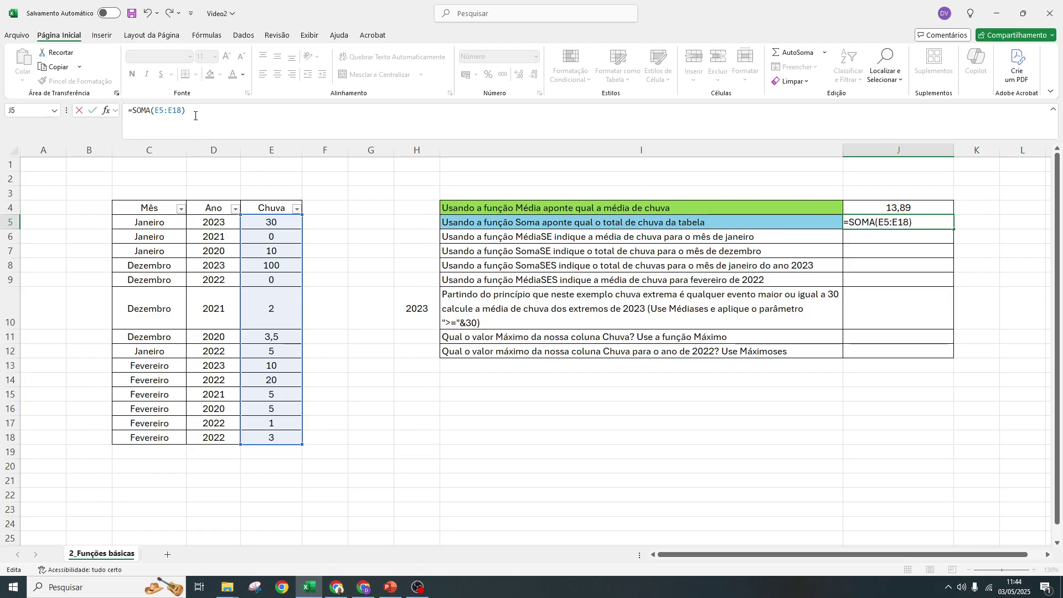
key(Return)
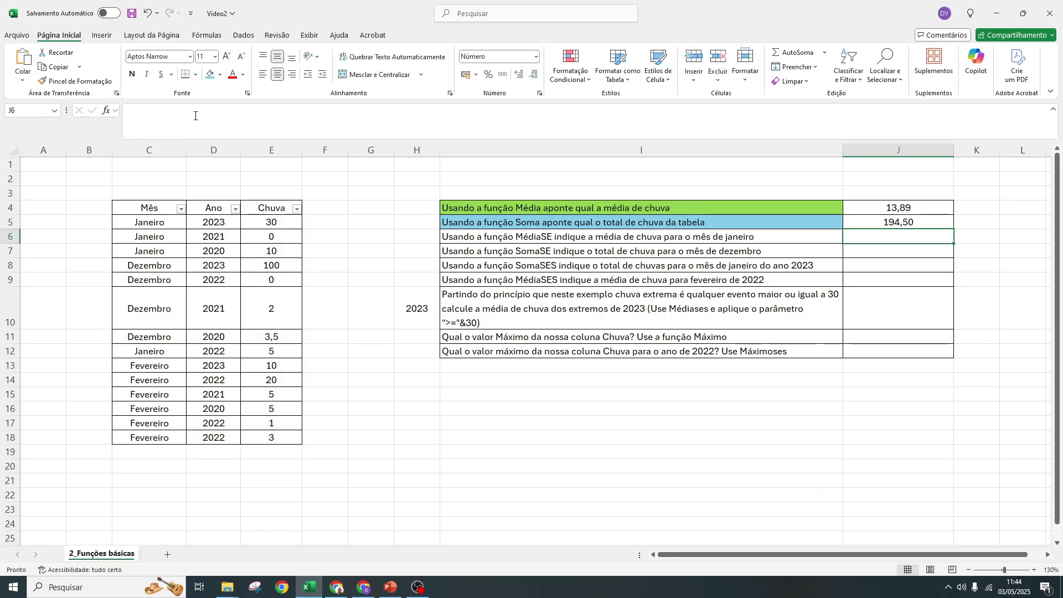
drag(252, 227, 272, 439)
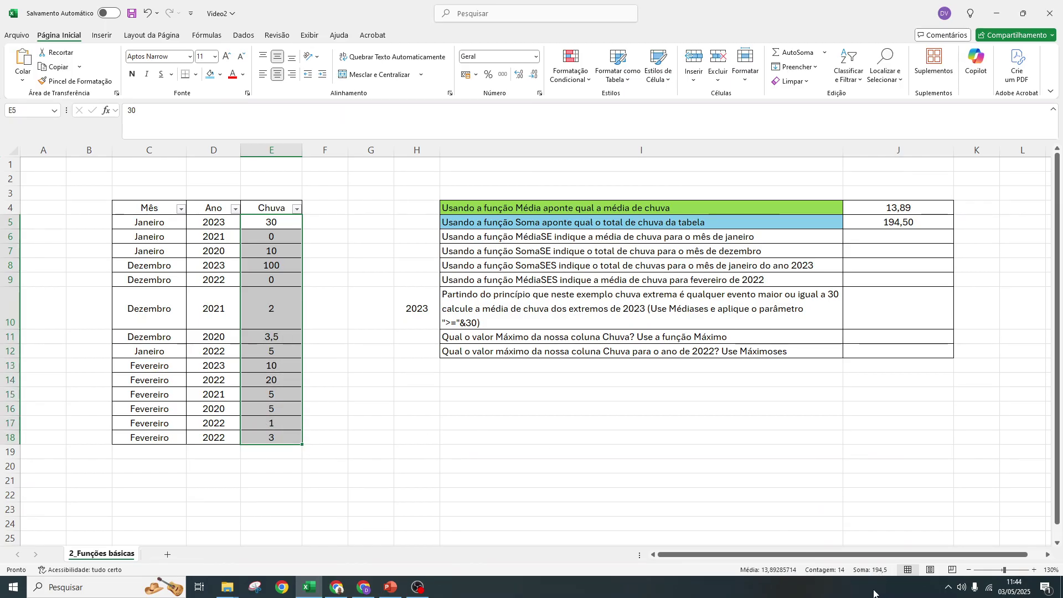
Step: Fill the MédiaSE question cell, I6, with standard light green and select its answer cell, J6
click(890, 236)
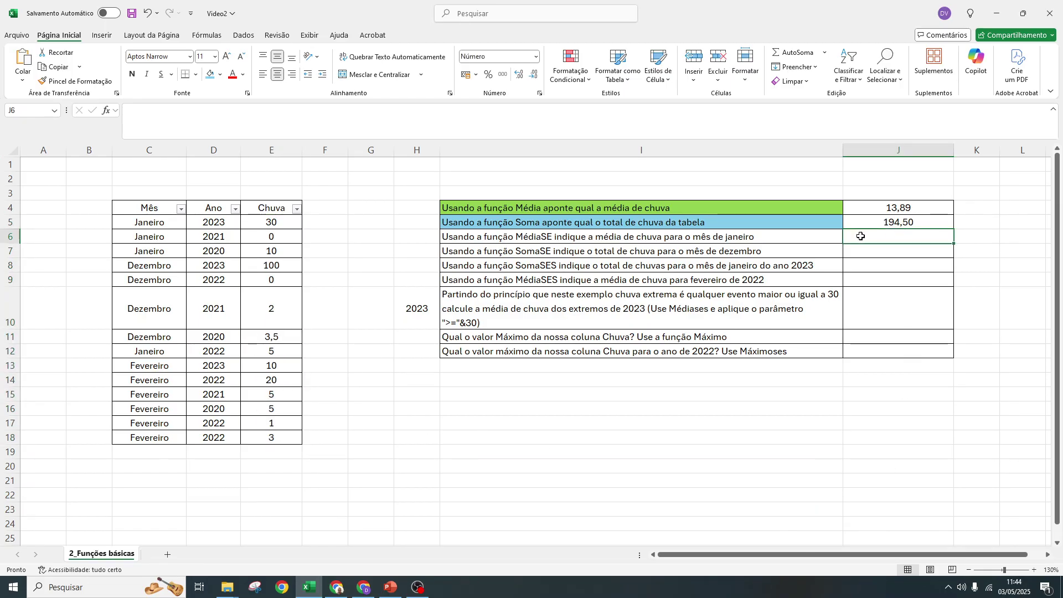
click(518, 238)
click(220, 75)
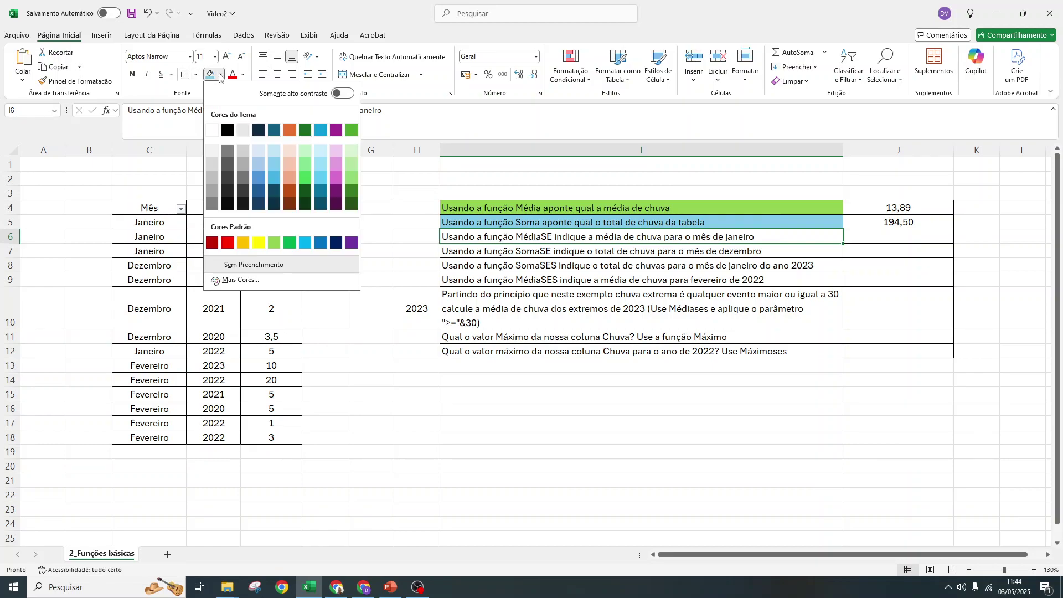
click(274, 243)
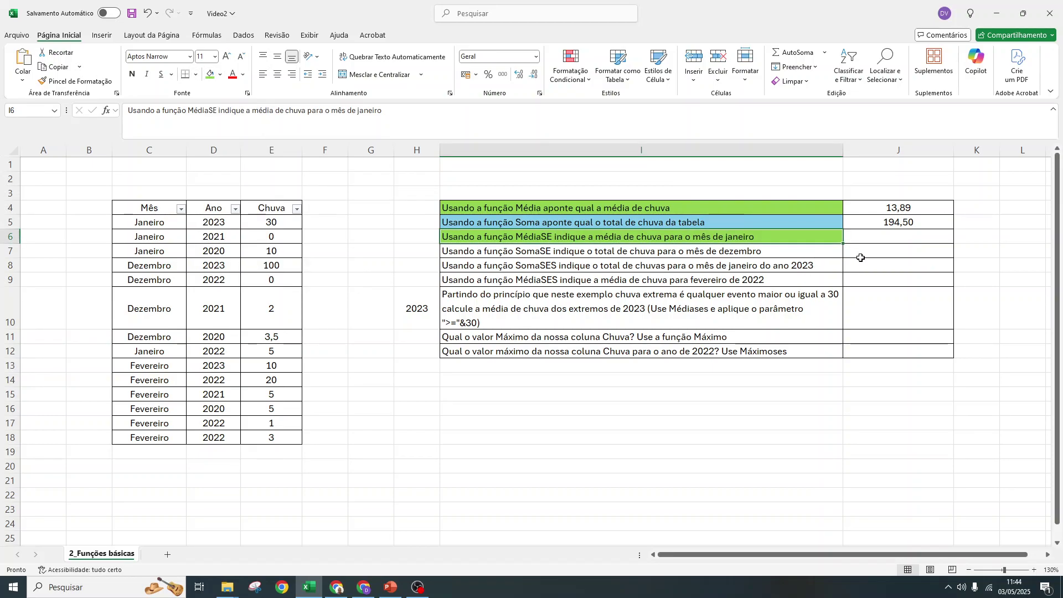
click(888, 240)
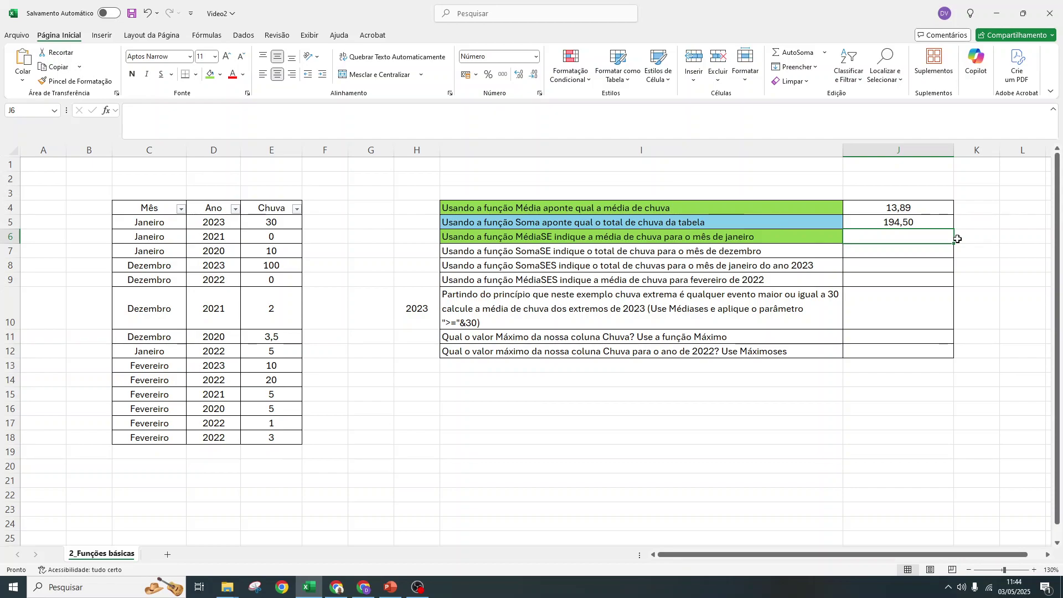
Step: Enter =MÉDIASE(C5:C18;"Janeiro";E5:E18) in J6 to average the January rainfall
text(=)
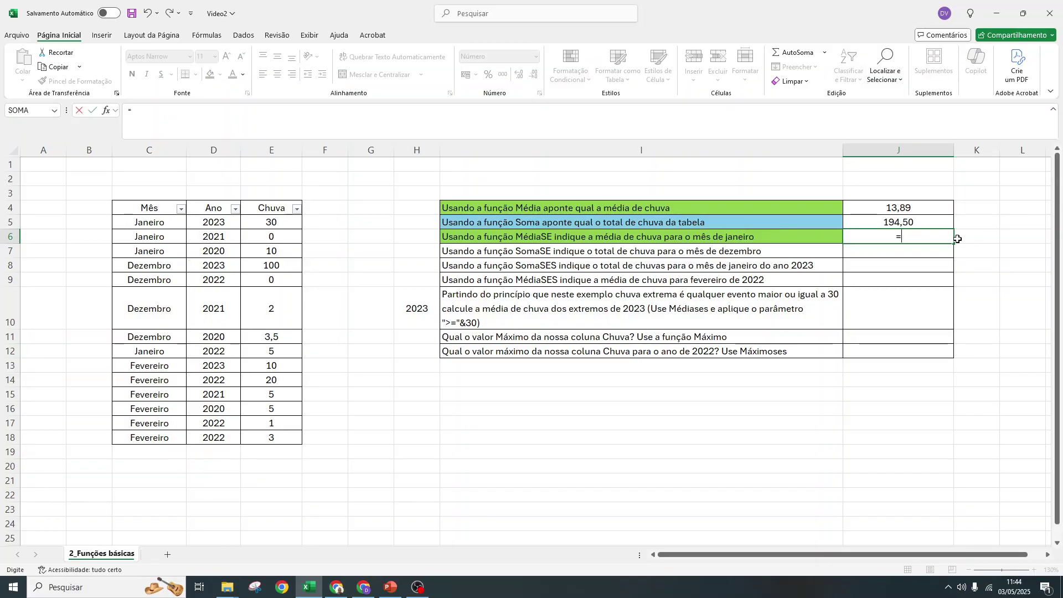
text(Mé)
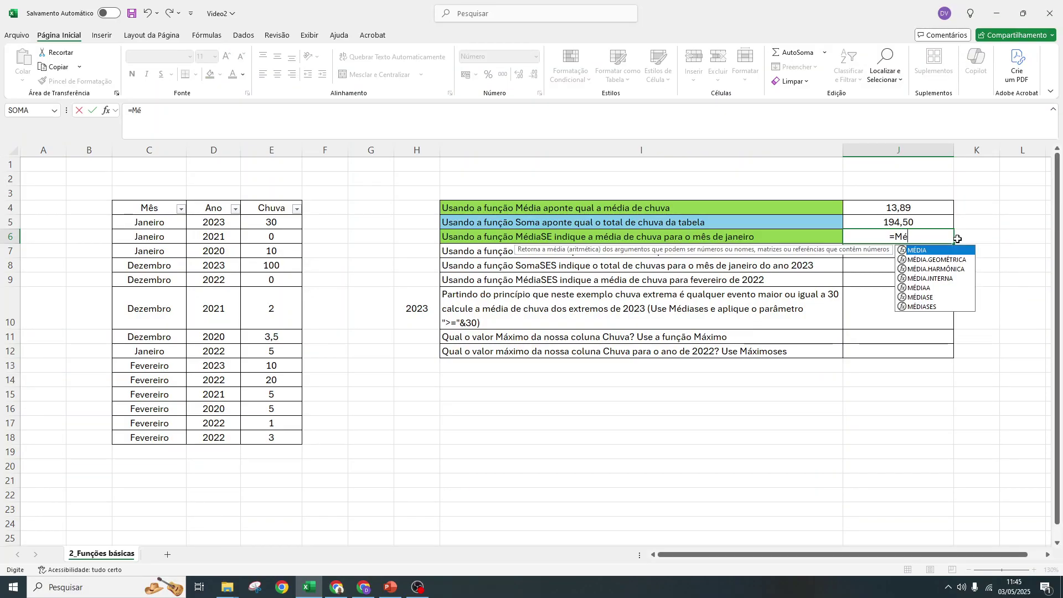
text(dia)
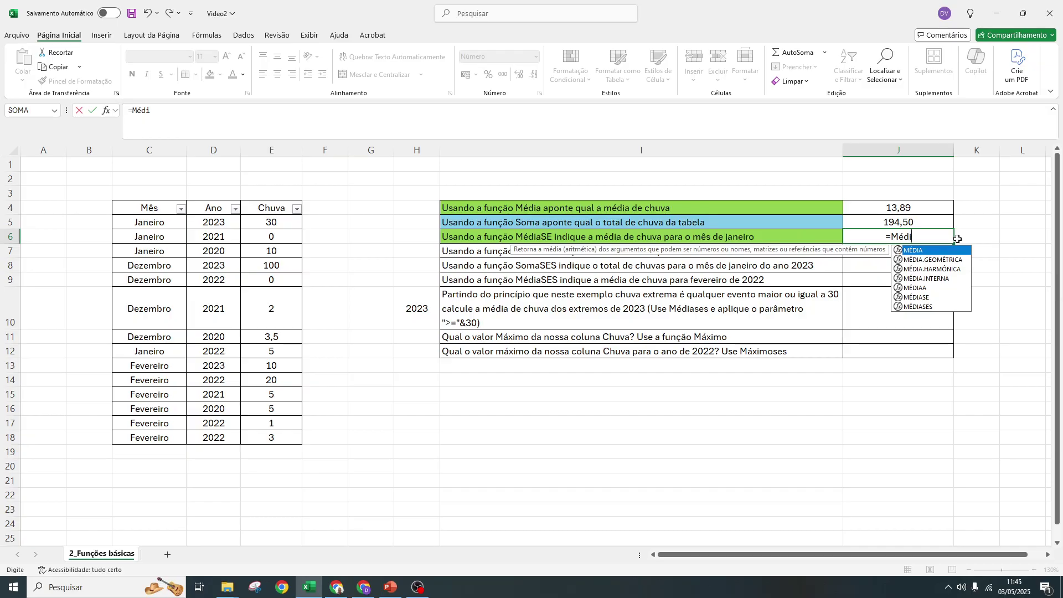
double_click(934, 299)
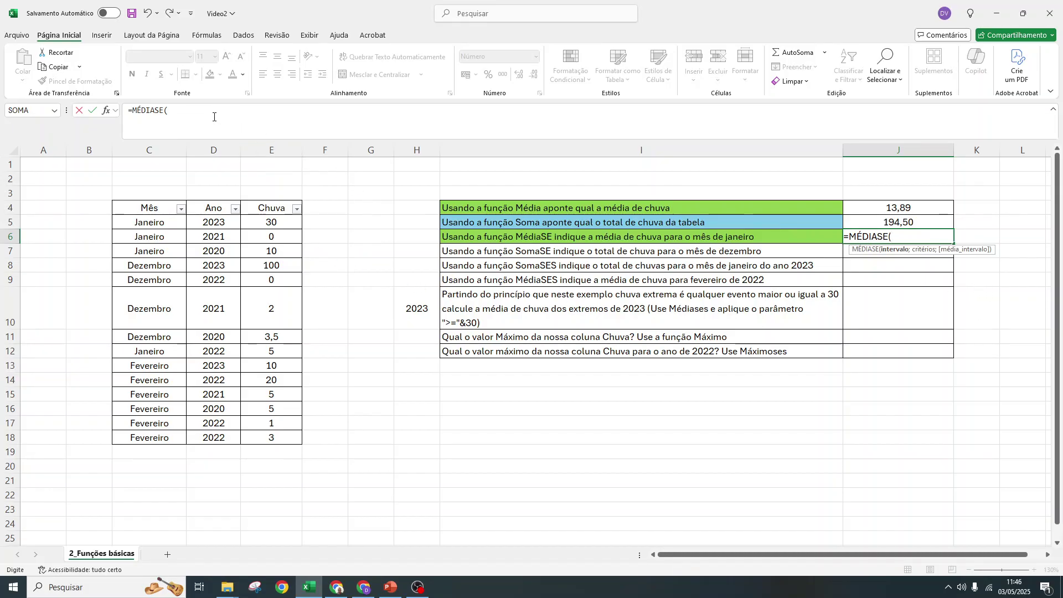
drag(155, 222, 152, 438)
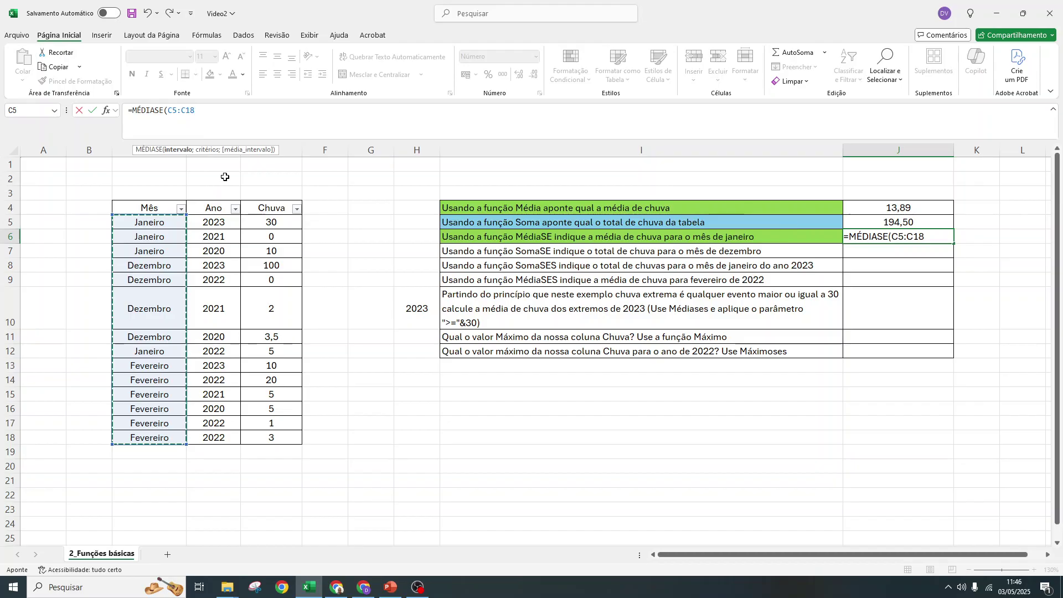
text(;)
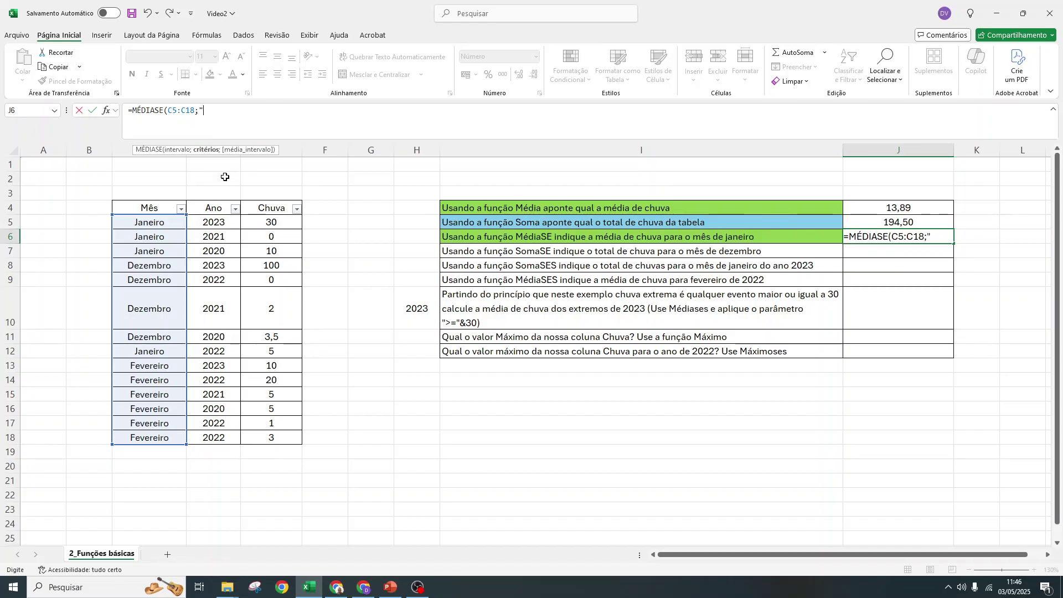
text(aneiro)
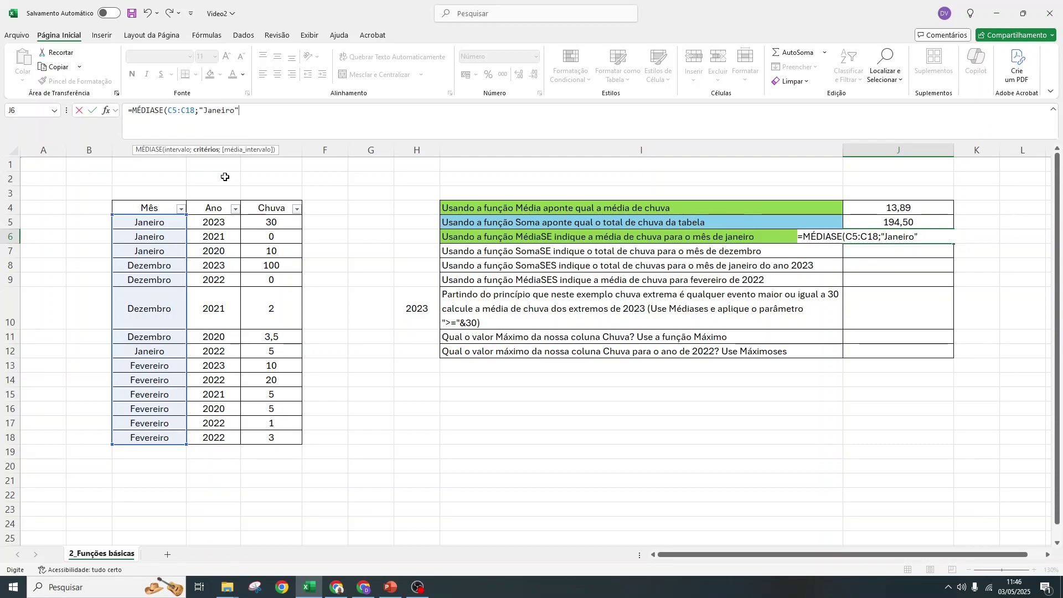
text(";)
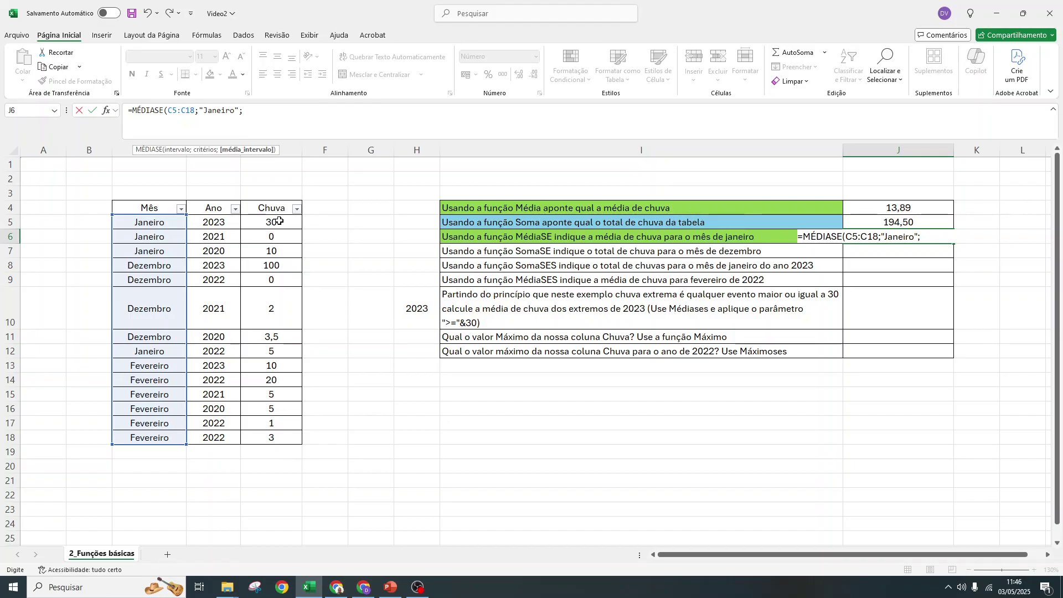
drag(279, 221, 281, 436)
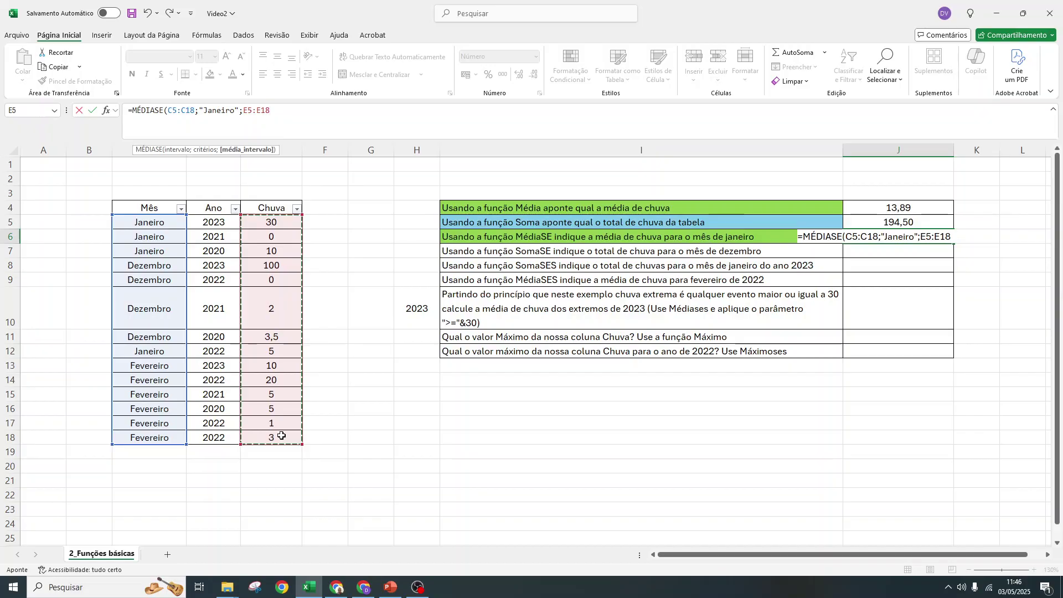
text())
key(Return)
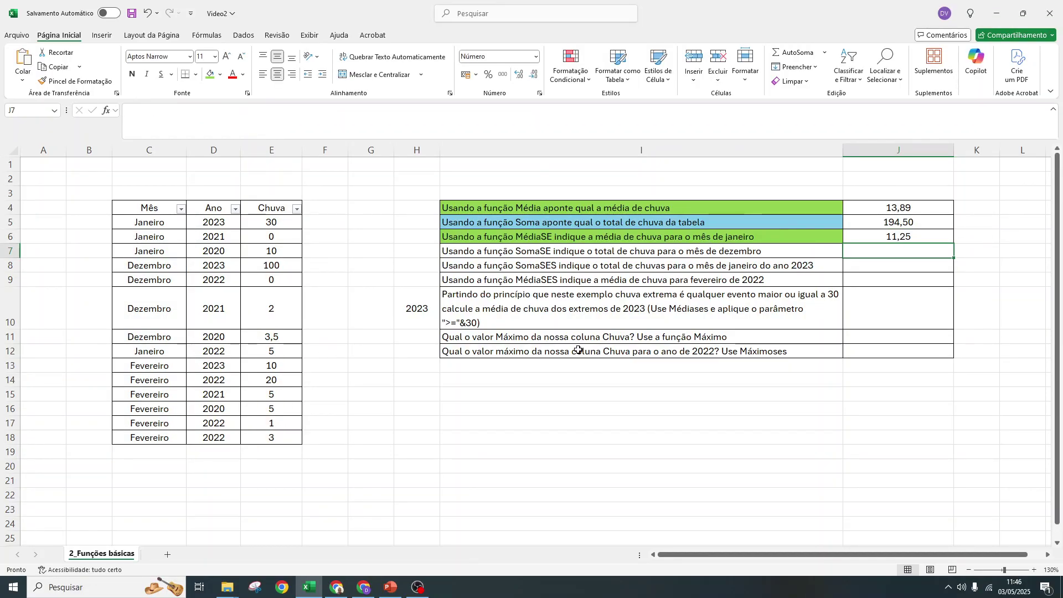
Step: Check J6 against the average of the Chuva values with Mês filtered to Janeiro, and restore all months
click(180, 209)
click(83, 354)
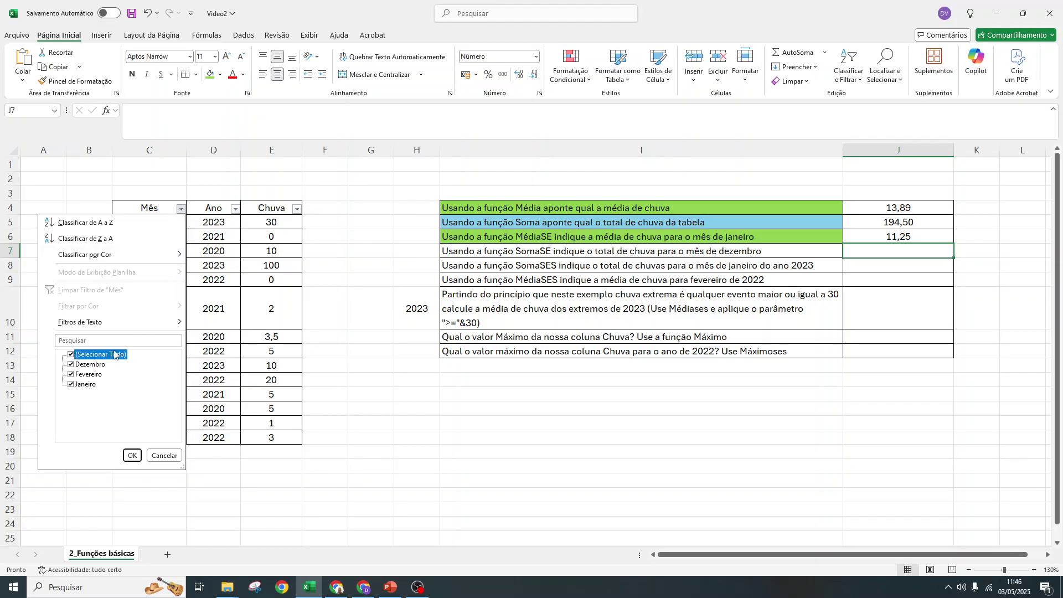
click(85, 384)
click(133, 456)
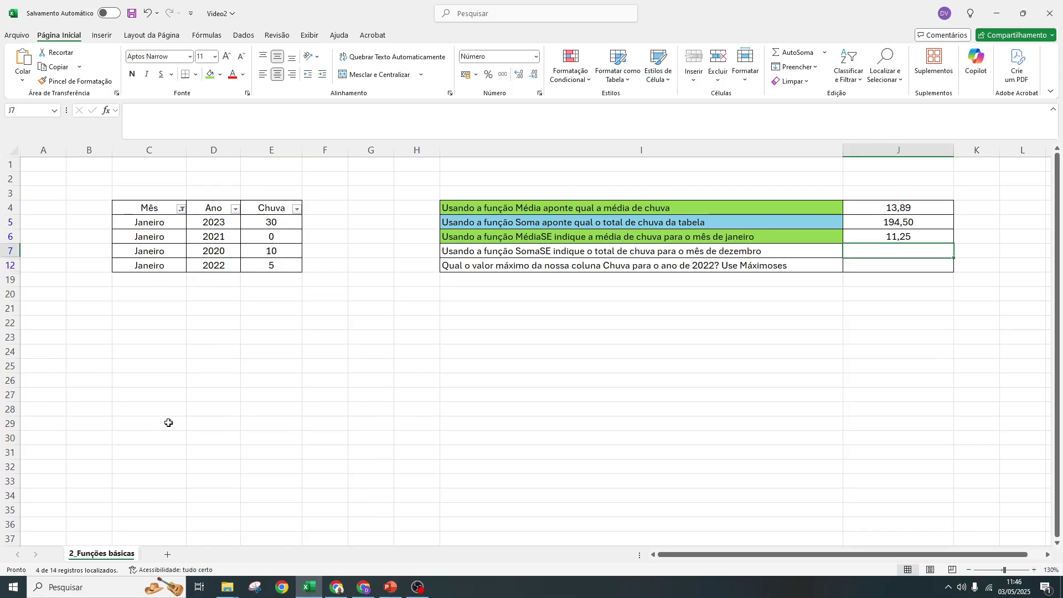
drag(279, 226, 275, 265)
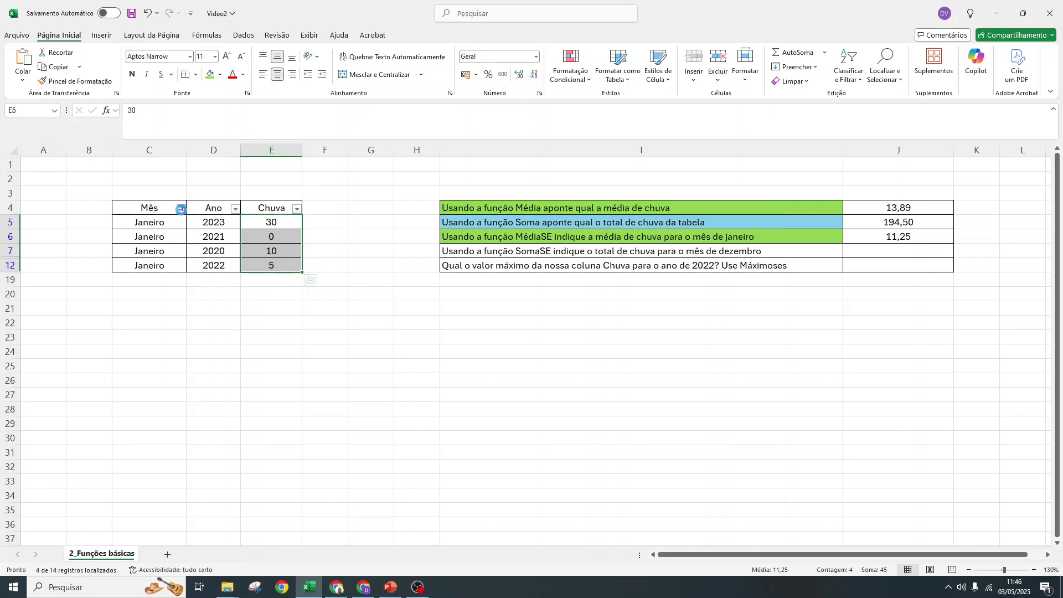
click(180, 209)
click(111, 357)
click(133, 451)
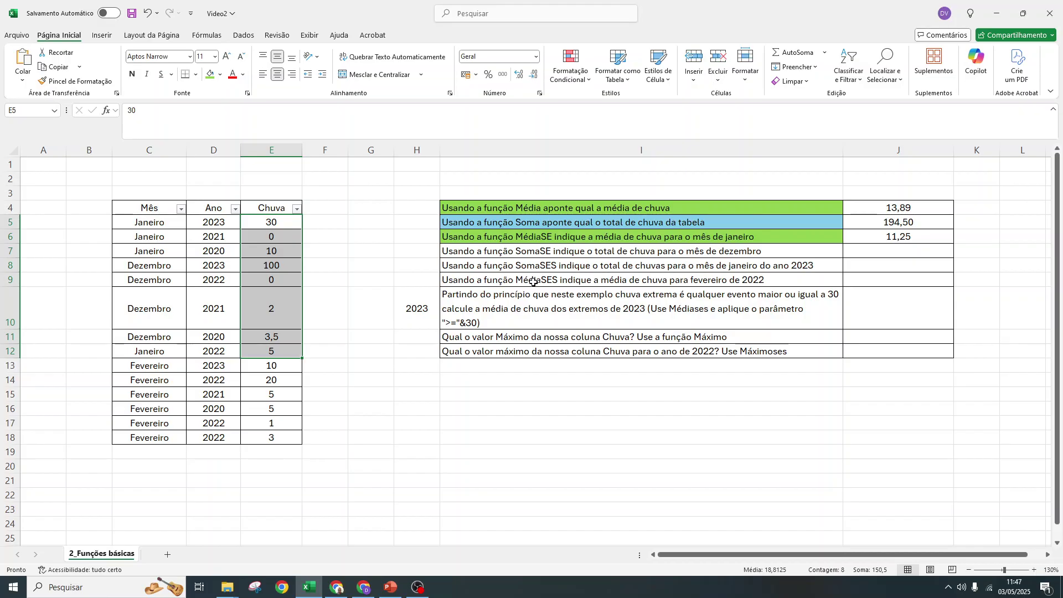
Step: Fill the SomaSE question cell, I7, with a medium blue theme colour
click(543, 251)
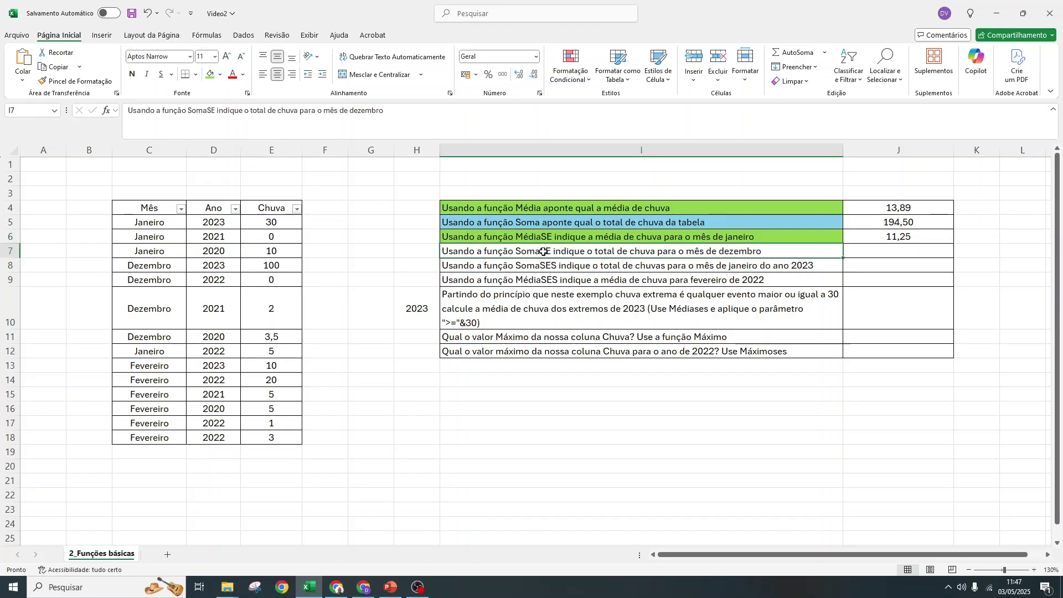
click(220, 74)
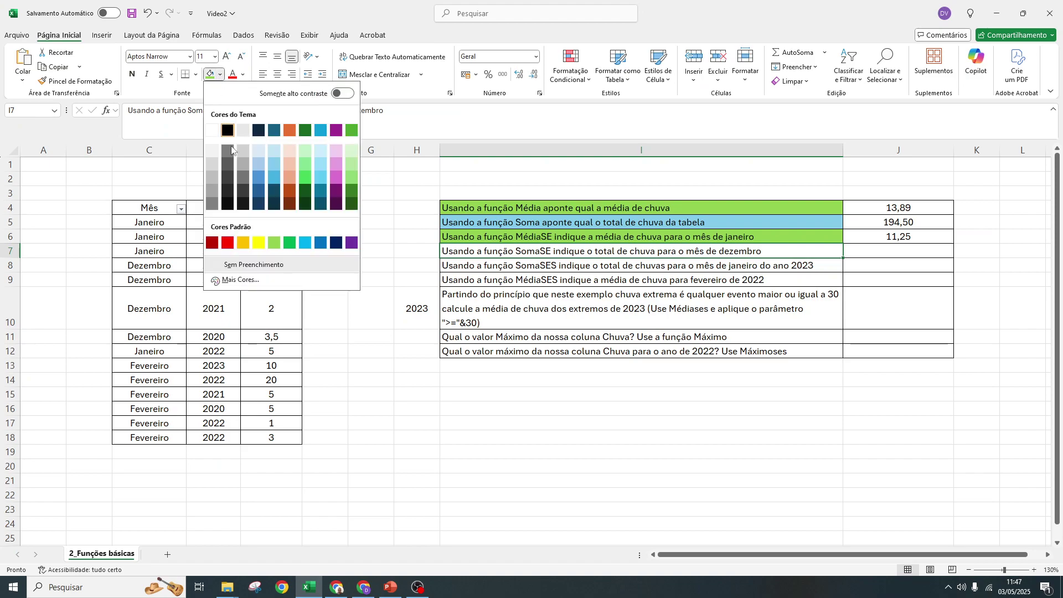
click(271, 178)
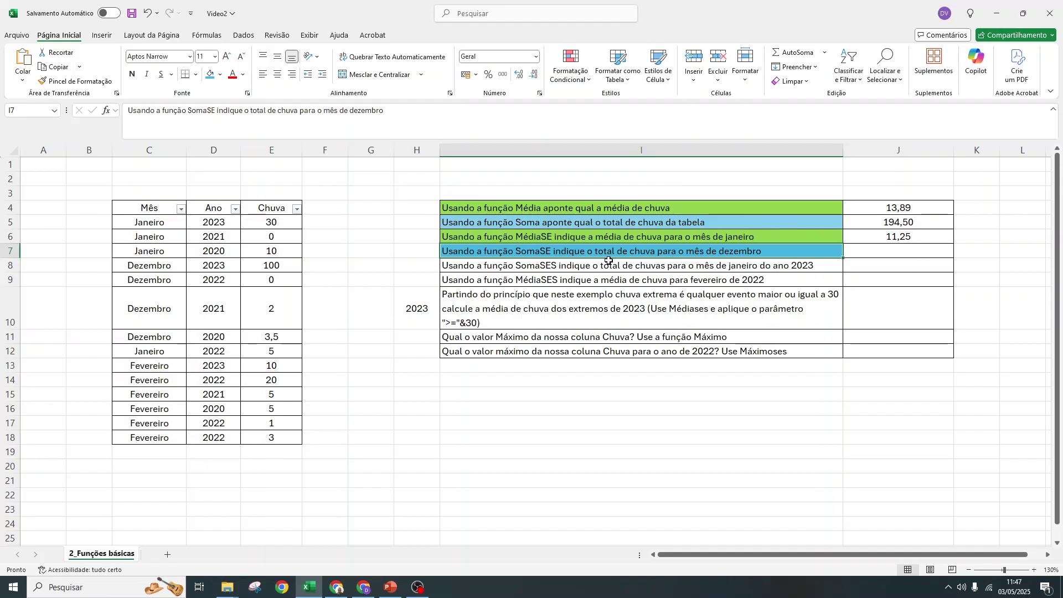
Step: Enter =SOMASE(C5:C18;"Dezembro";E5:E18) in J7 to total the December rainfall
click(904, 252)
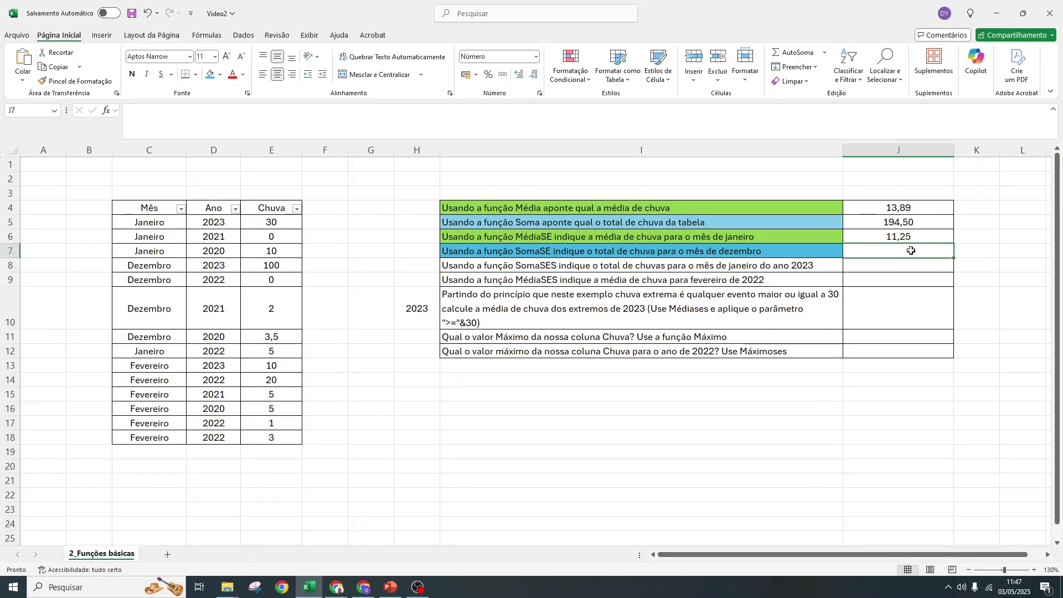
text(=S)
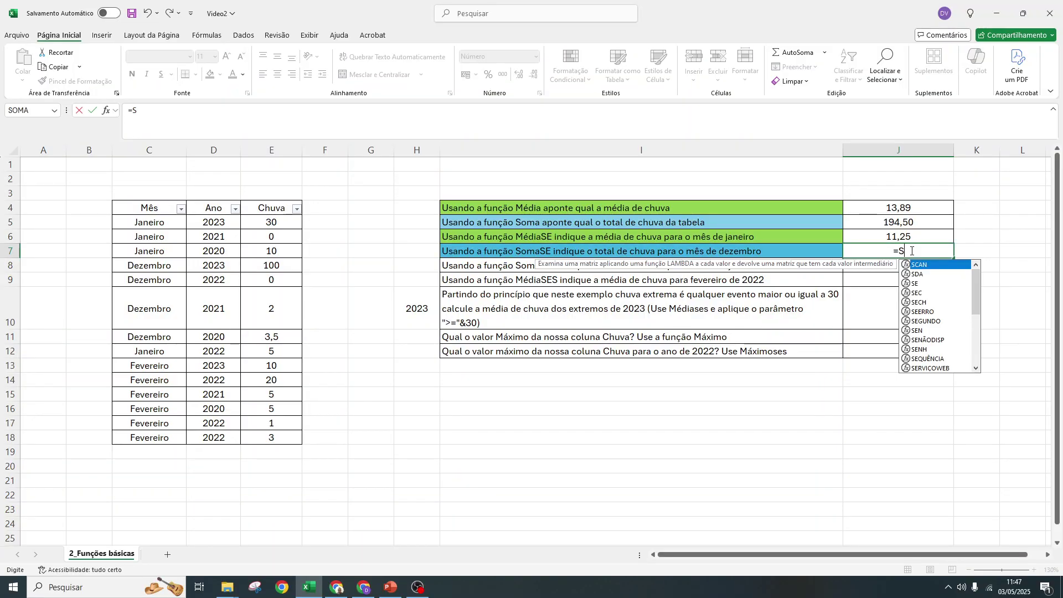
text(omase)
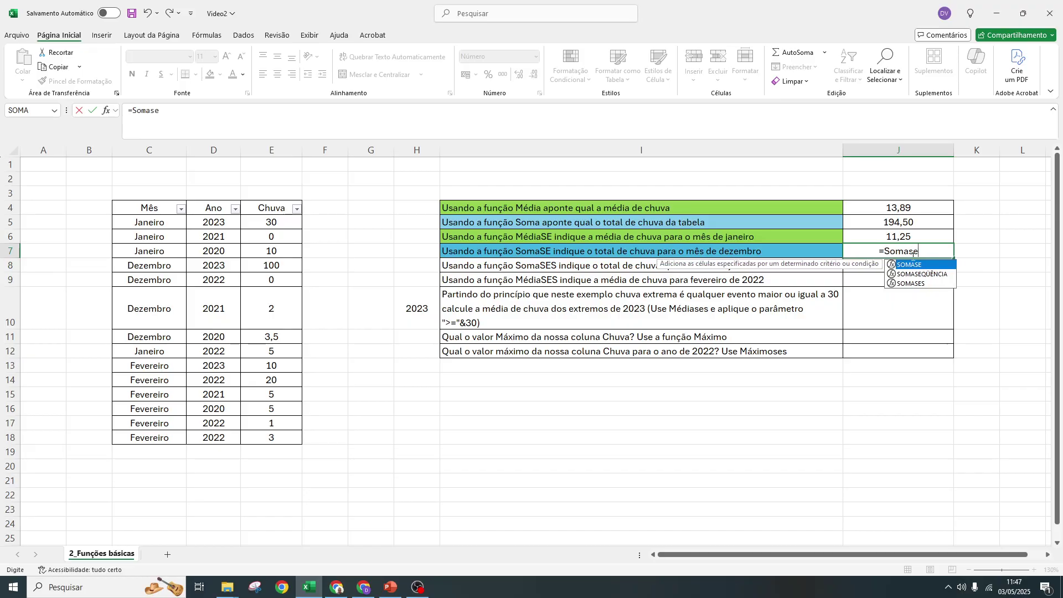
double_click(915, 267)
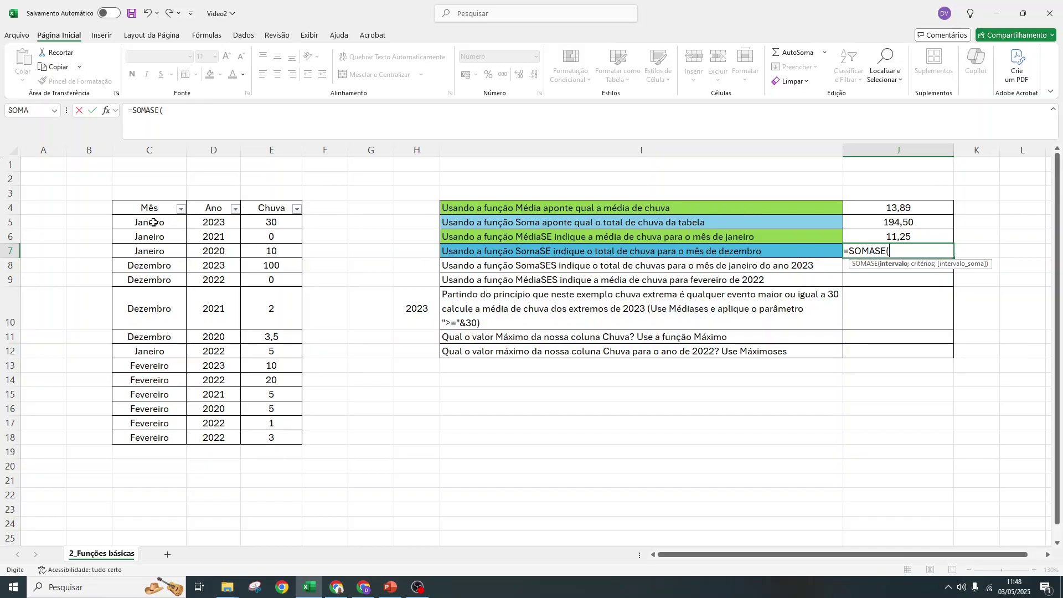
drag(154, 222, 161, 438)
click(201, 113)
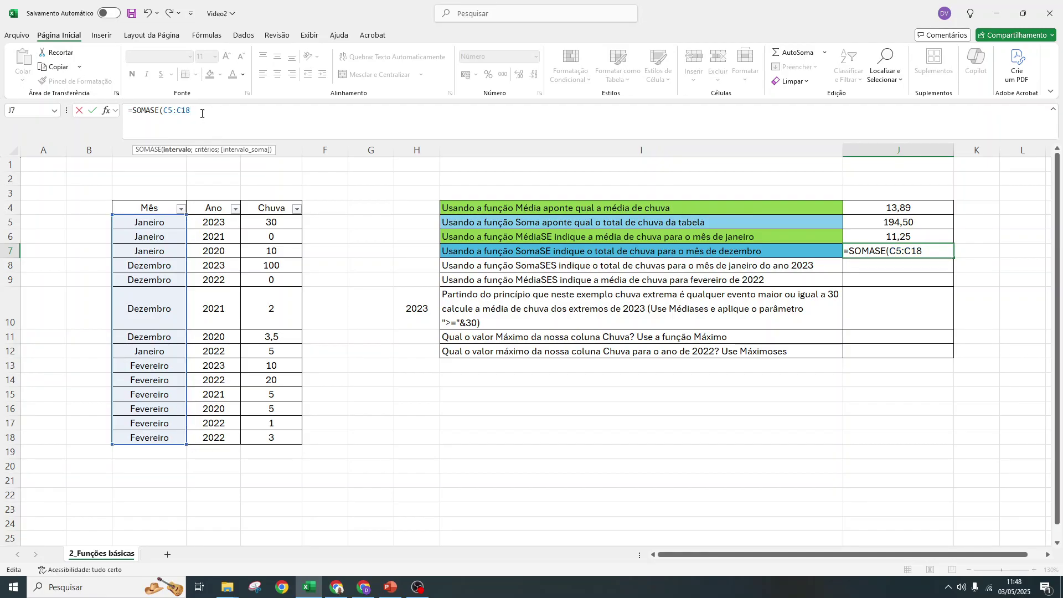
text(;"Dezembro";)
drag(289, 222, 282, 434)
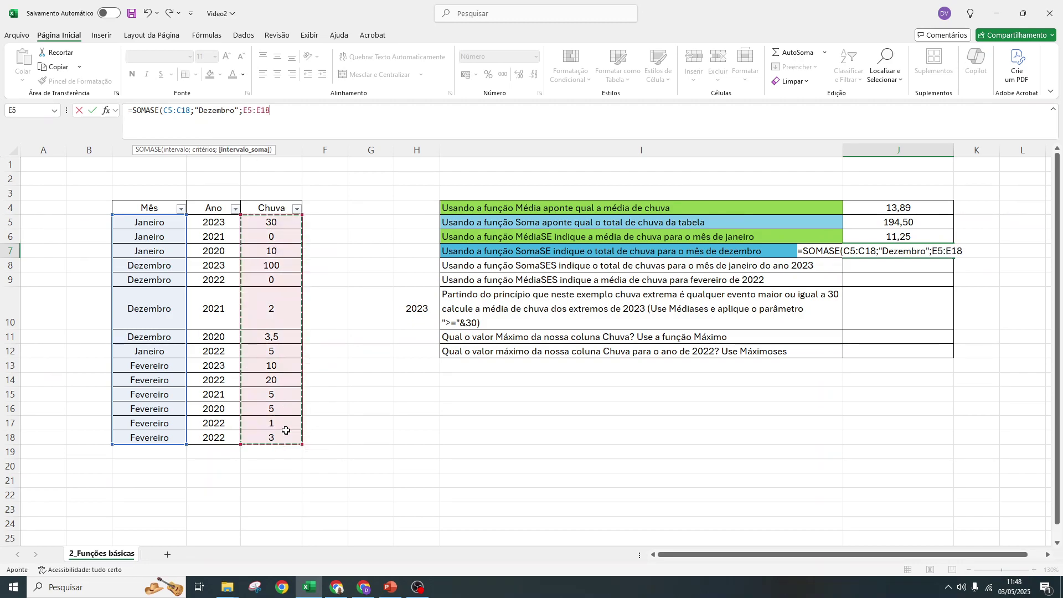
text())
key(Return)
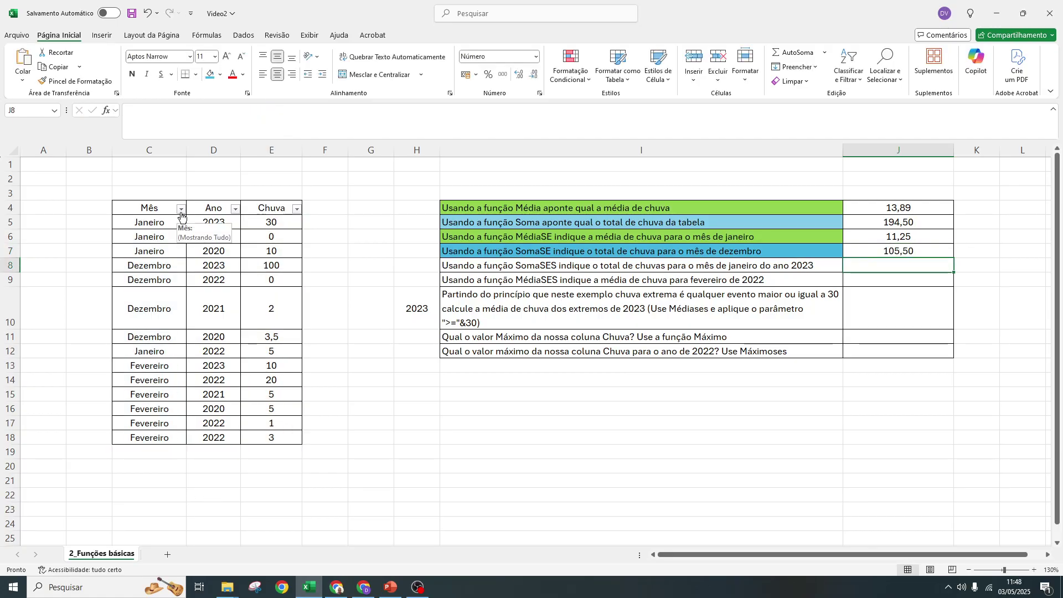
Step: Check J7 against the sum of the Chuva values with Mês filtered to Dezembro, and restore all months
click(775, 249)
click(878, 248)
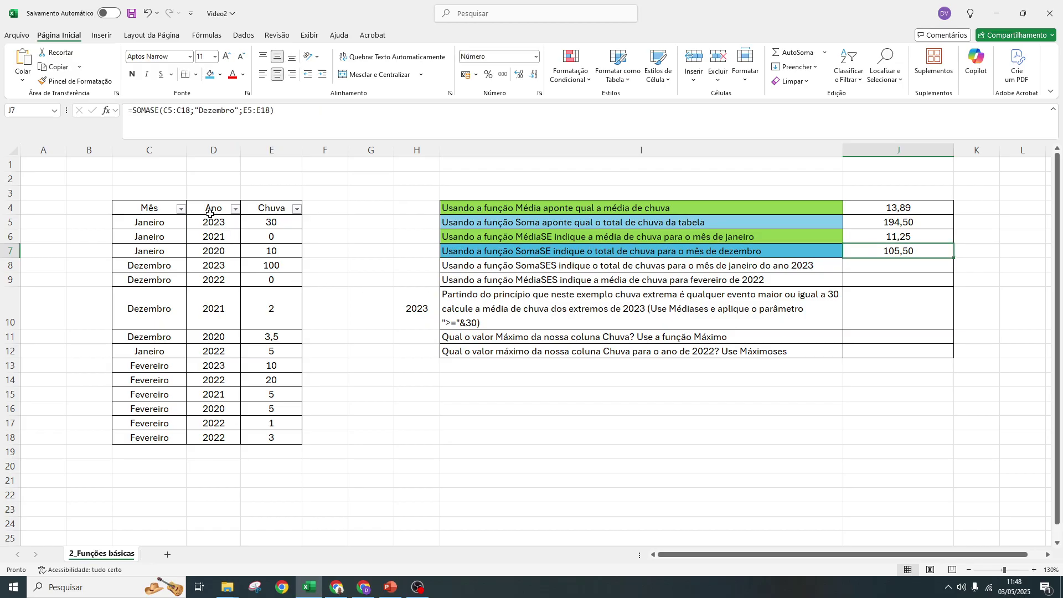
click(183, 210)
click(99, 354)
click(91, 365)
click(125, 458)
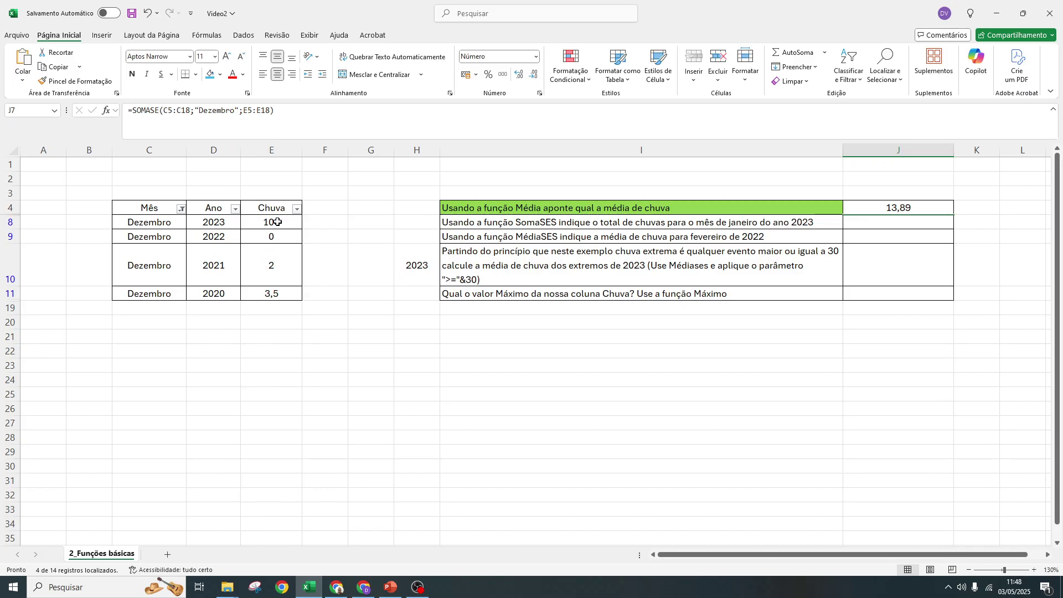
drag(276, 224, 276, 299)
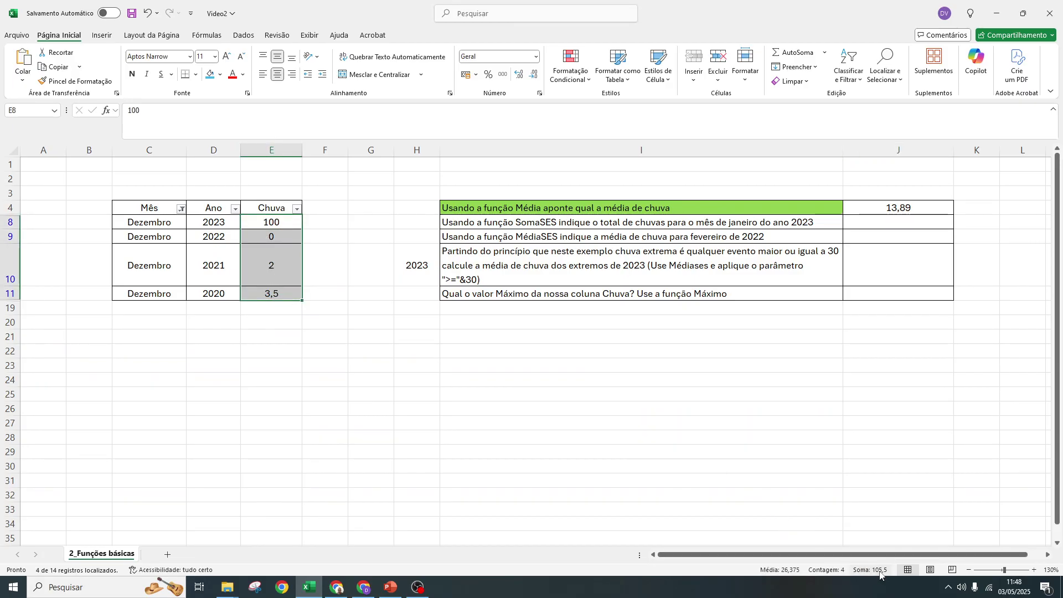
click(181, 209)
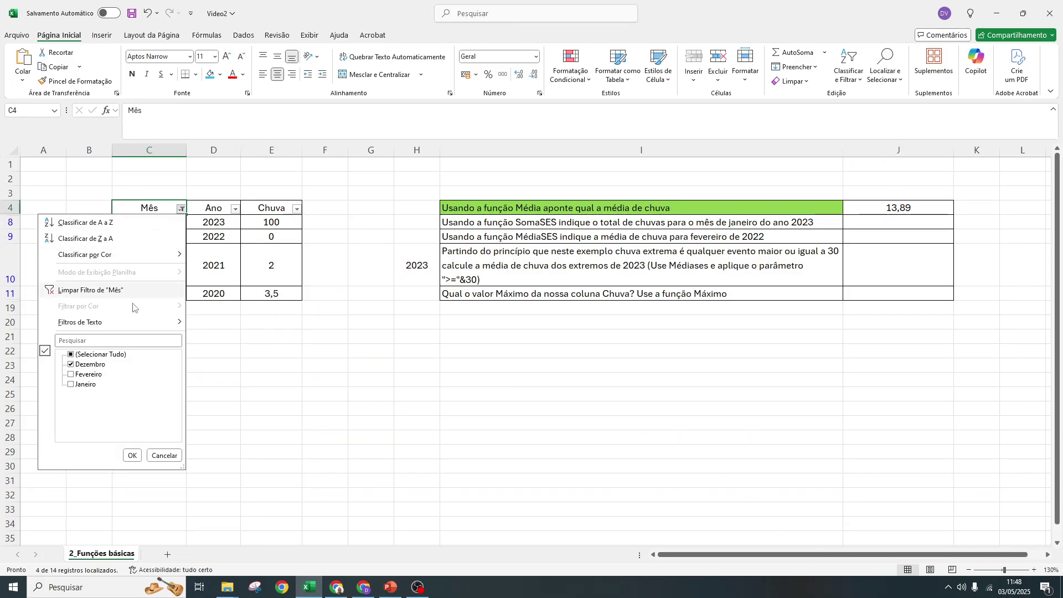
click(105, 355)
click(131, 455)
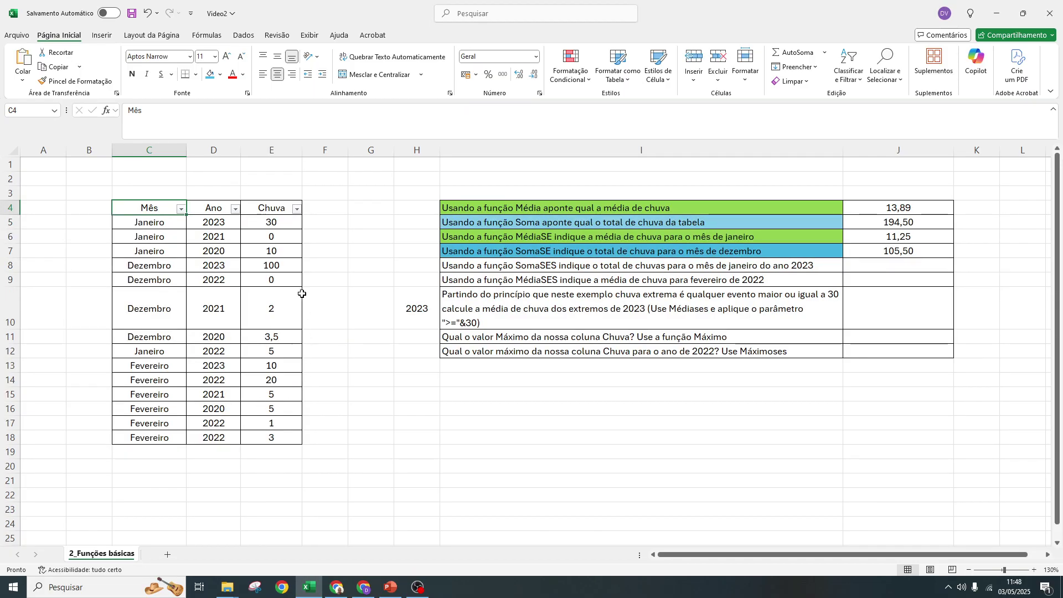
Step: Test the December total in J7 by setting E8 to 110, undo that change and select J8
click(275, 260)
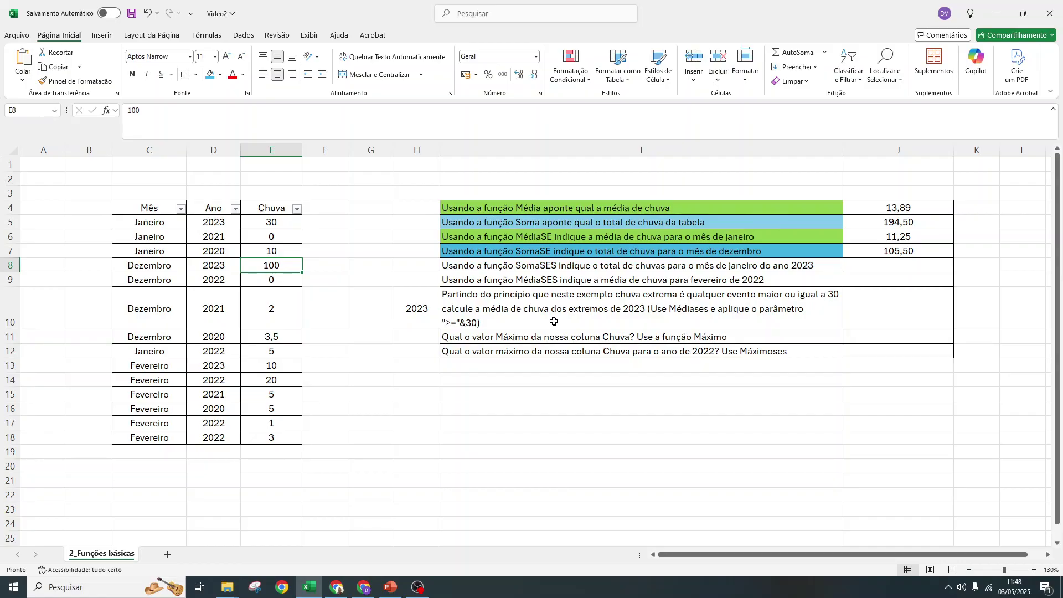
text(10)
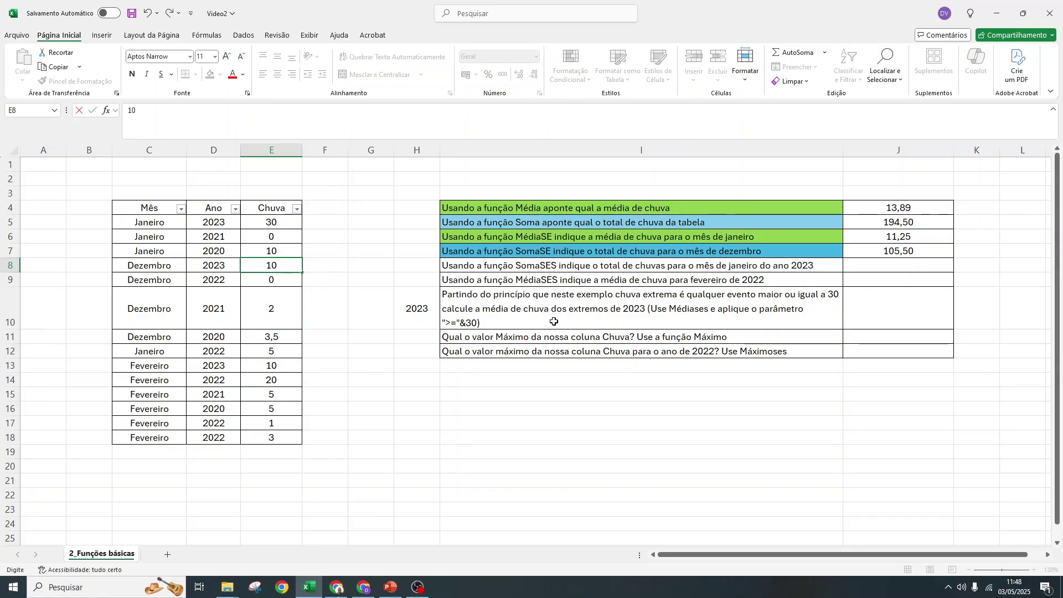
key(BackSpace)
text(10)
key(Return)
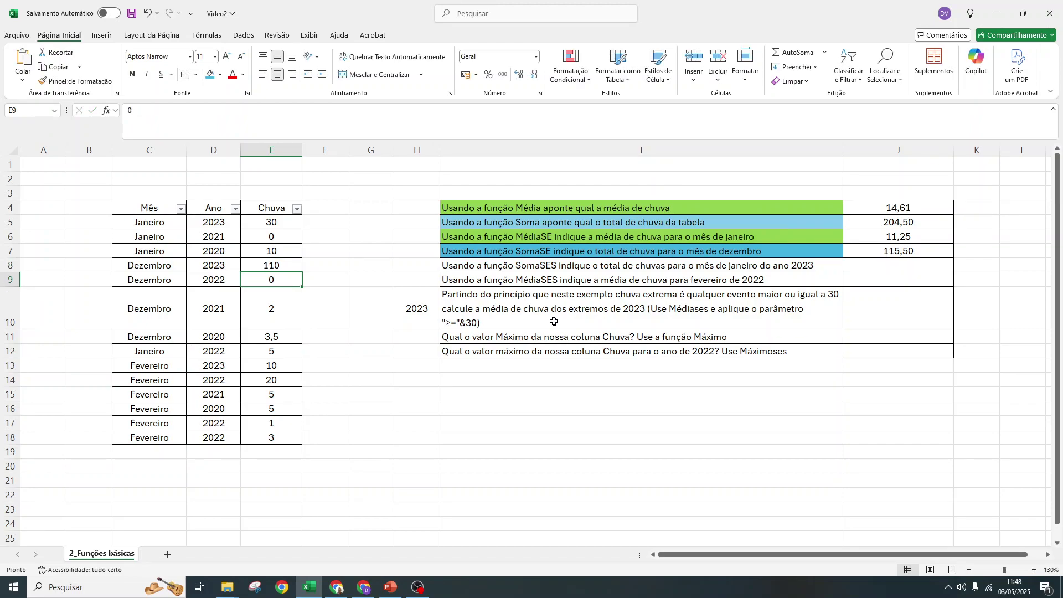
click(919, 251)
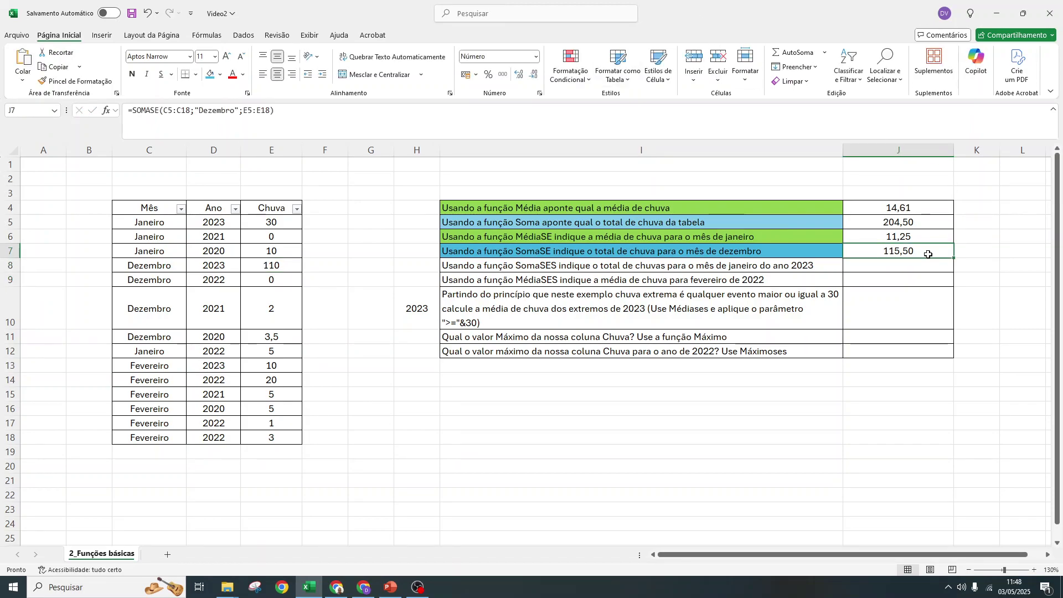
key(ctrl+z)
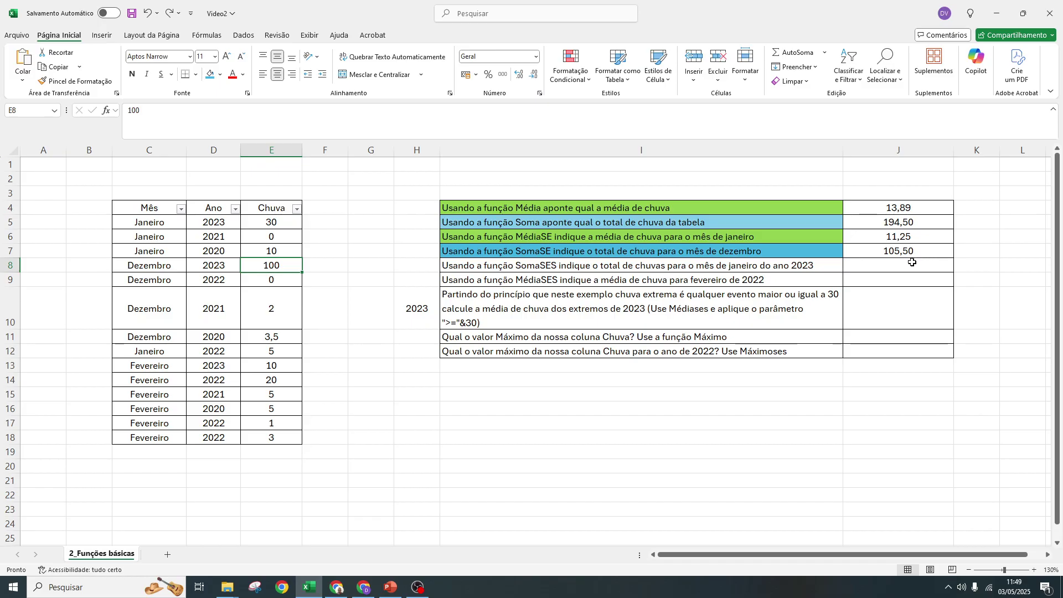
click(911, 264)
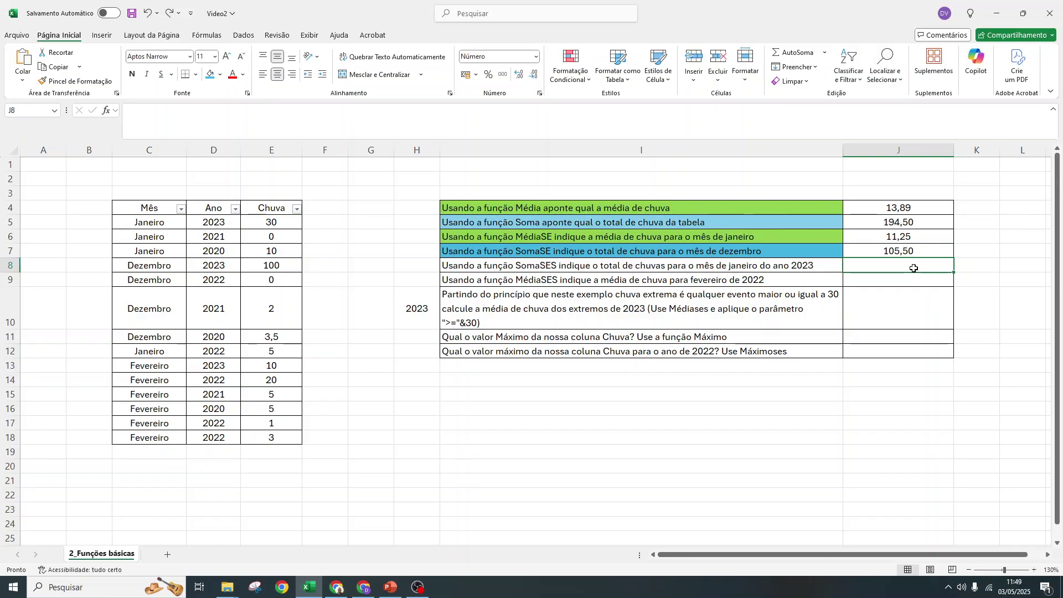
Step: Fill the SomaSES question cell, I8, with the standard light green colour
click(508, 268)
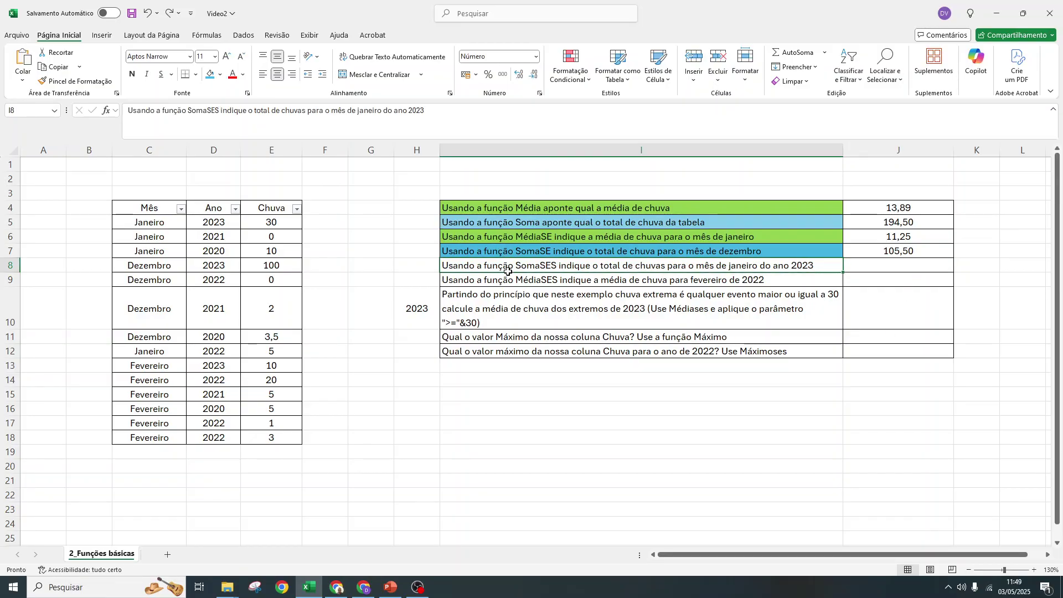
click(221, 74)
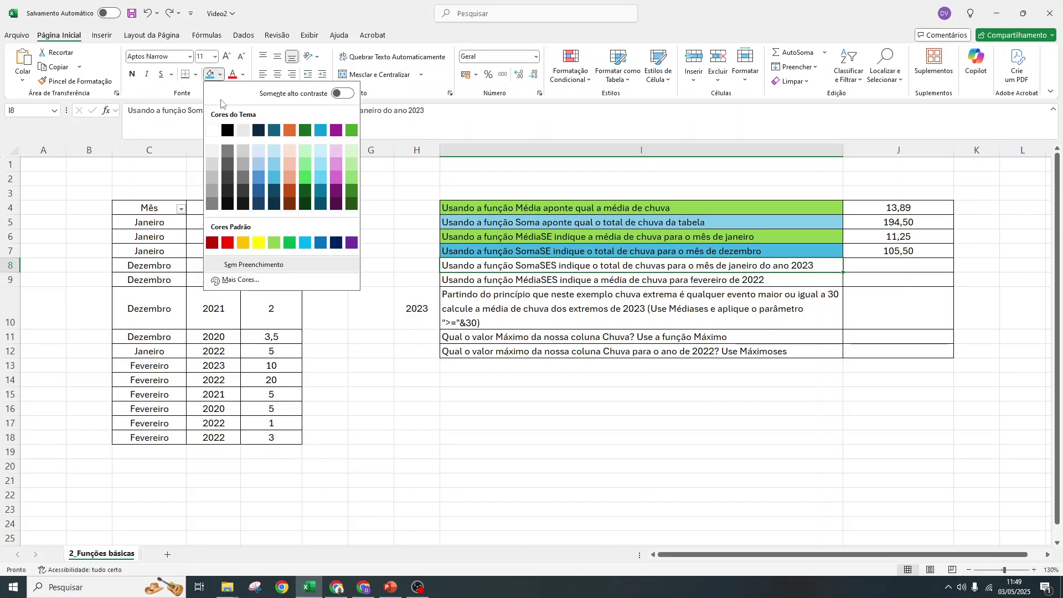
click(276, 243)
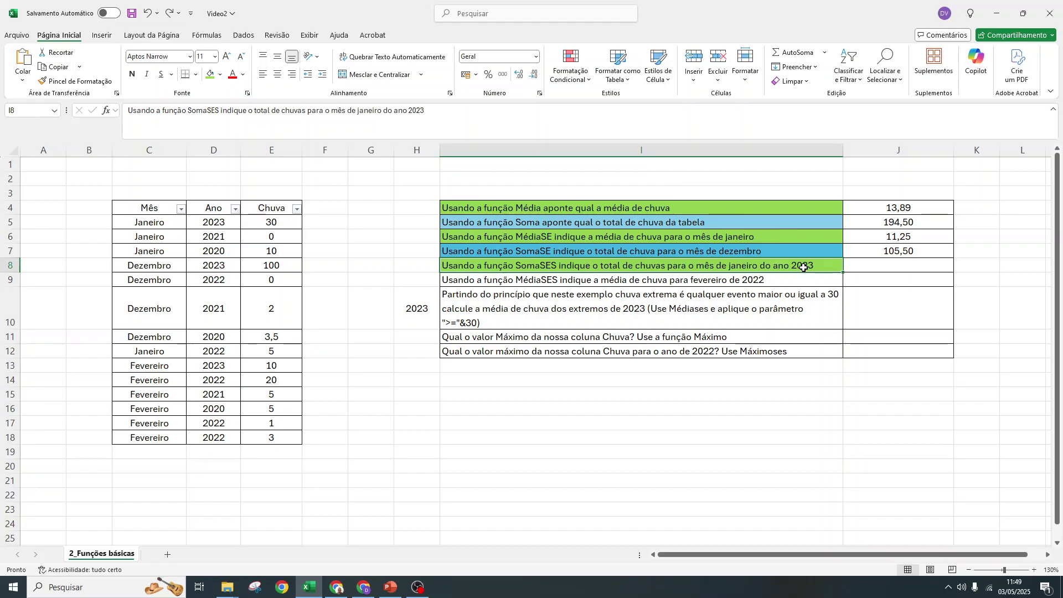
Step: Start a SOMASES formula in J8 with the Chuva values E5:E18 as the sum range
click(897, 265)
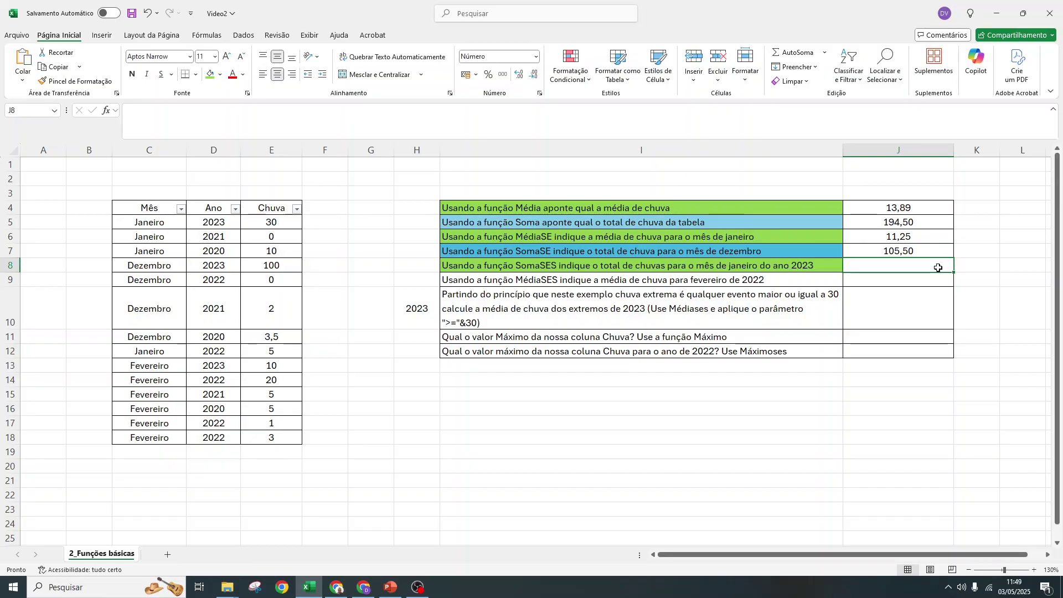
text(=)
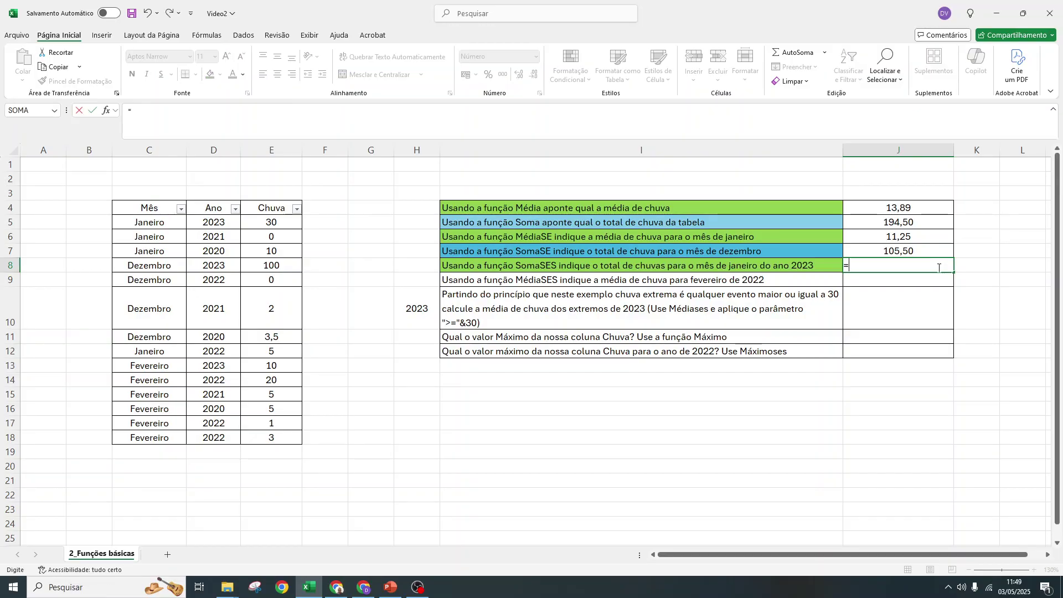
text(Somases)
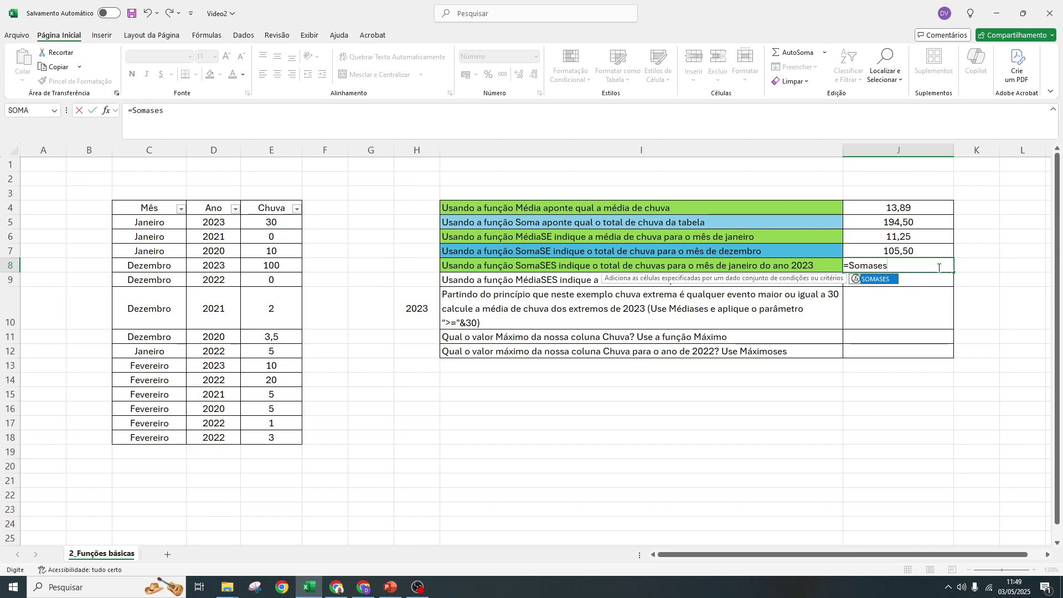
key(Tab)
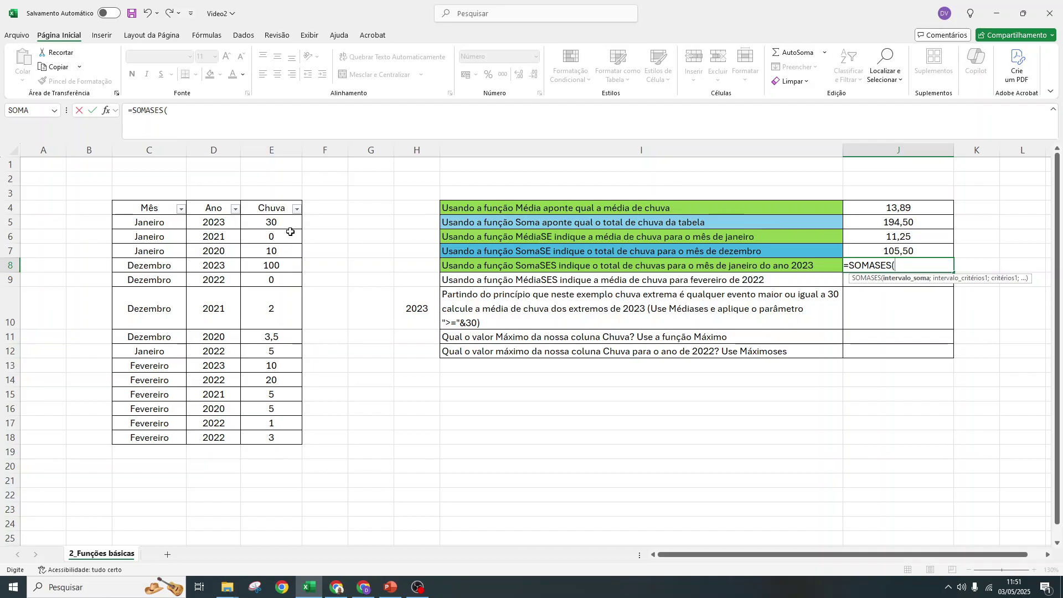
drag(289, 222, 282, 435)
click(224, 112)
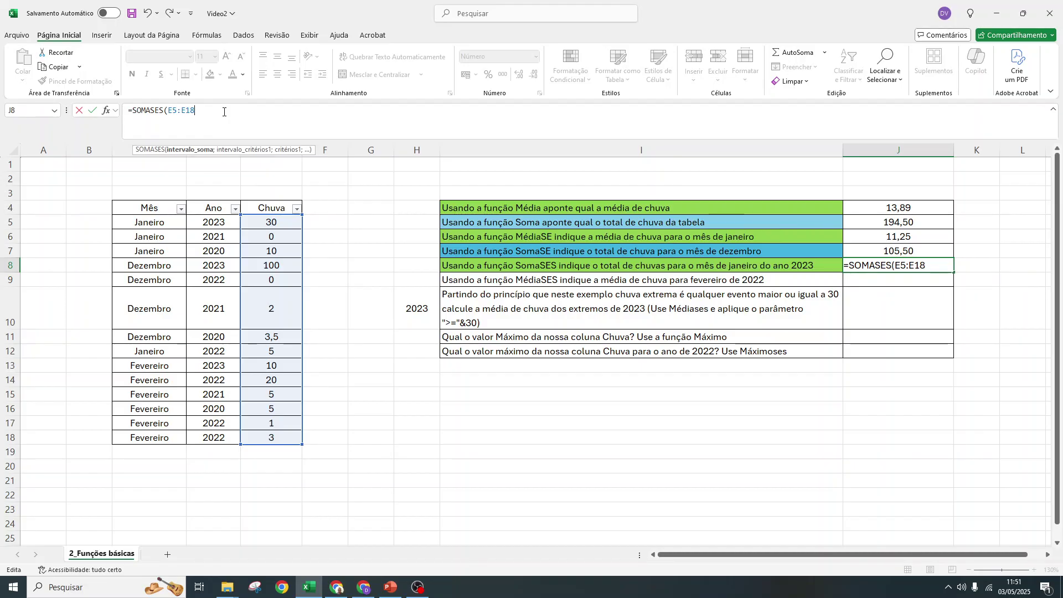
text(;)
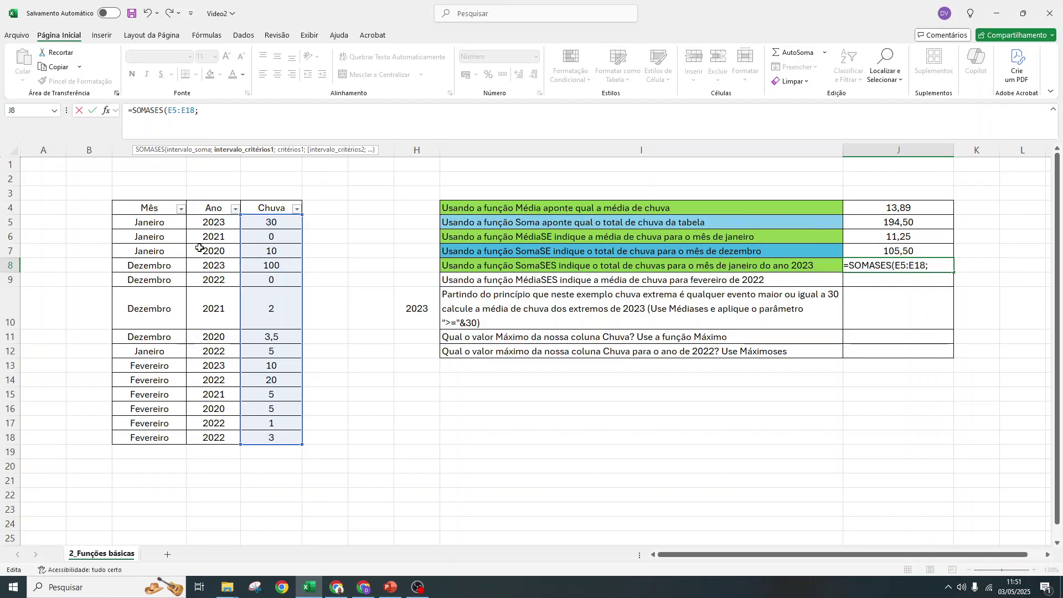
Step: Add the Mês range C5:C18 with the criterion "janeiro" to the SOMASES formula in J8
drag(150, 223, 150, 436)
text(;)
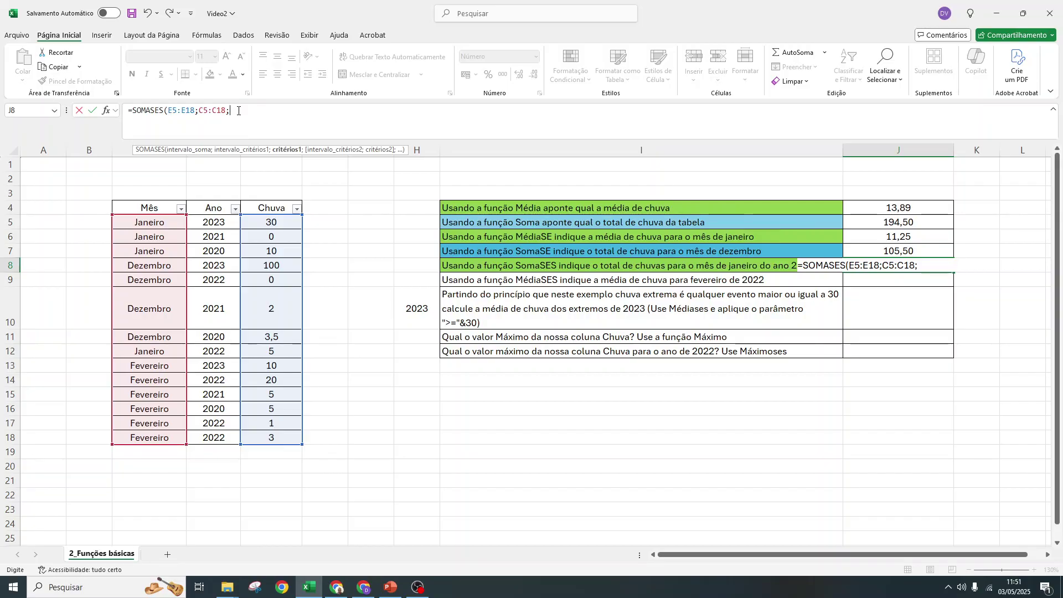
text(janeiro")
key(Left)
key(Left)
key(Left)
key(Right)
key(Right)
key(Right)
key(Right)
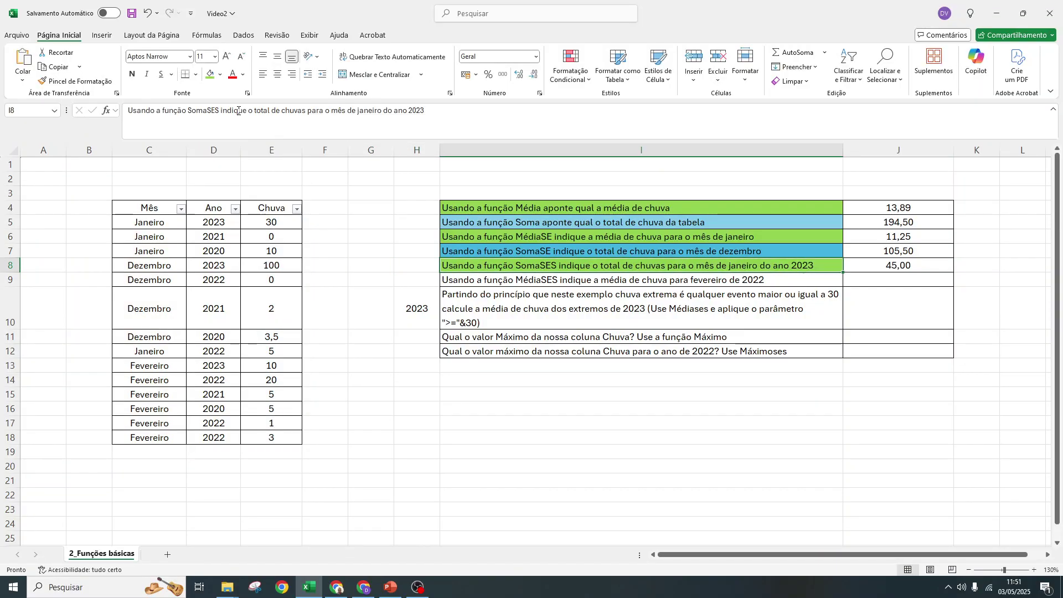
key(Left)
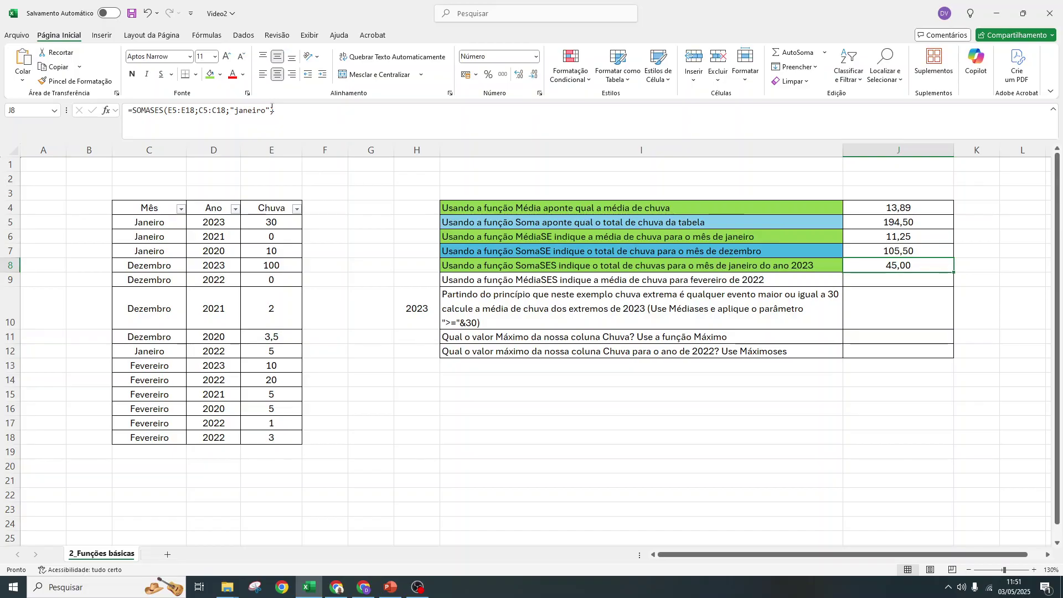
Step: Extend the SOMASES formula in J8 with the Ano range D5:D18 and the criterion "2023"
click(323, 114)
key(BackSpace)
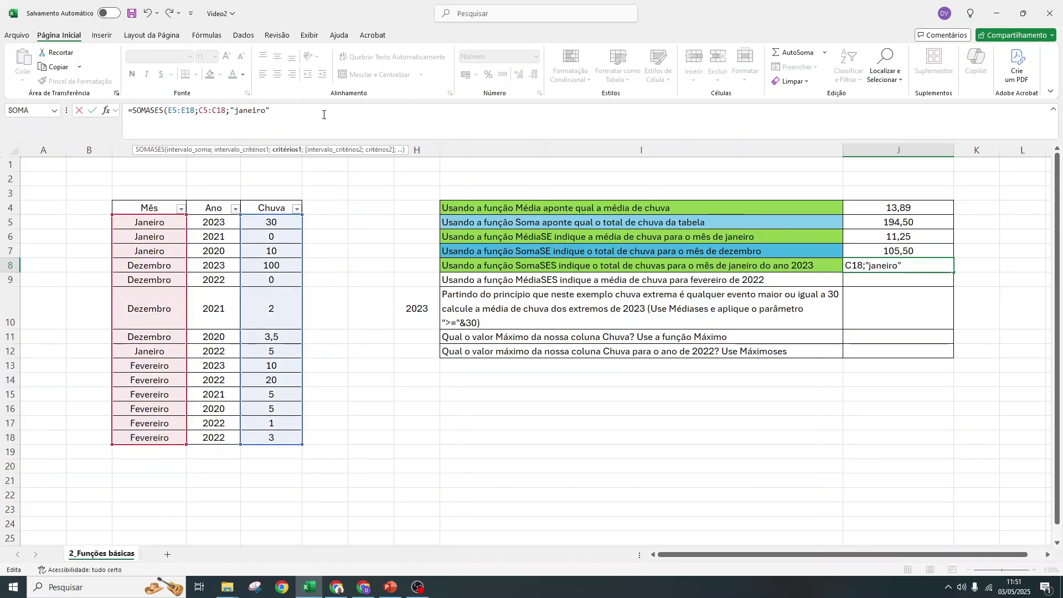
text(;)
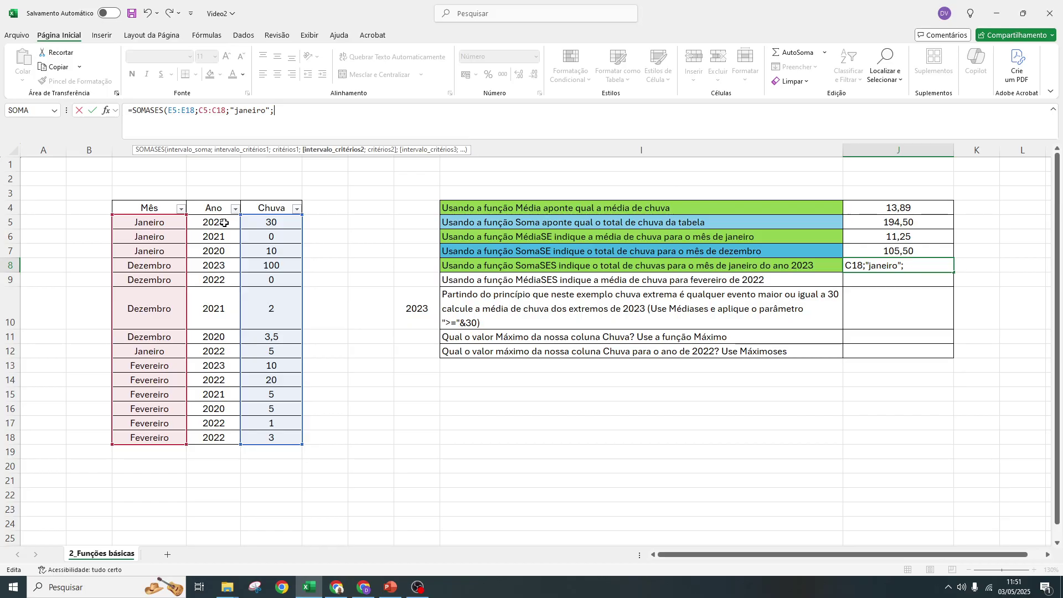
drag(224, 223, 226, 437)
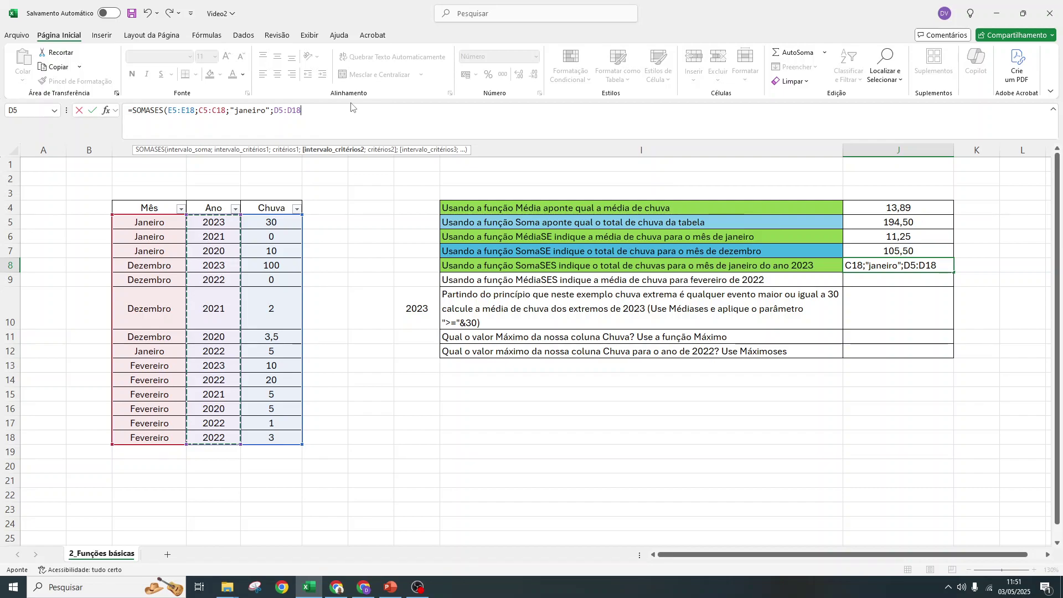
text(;)
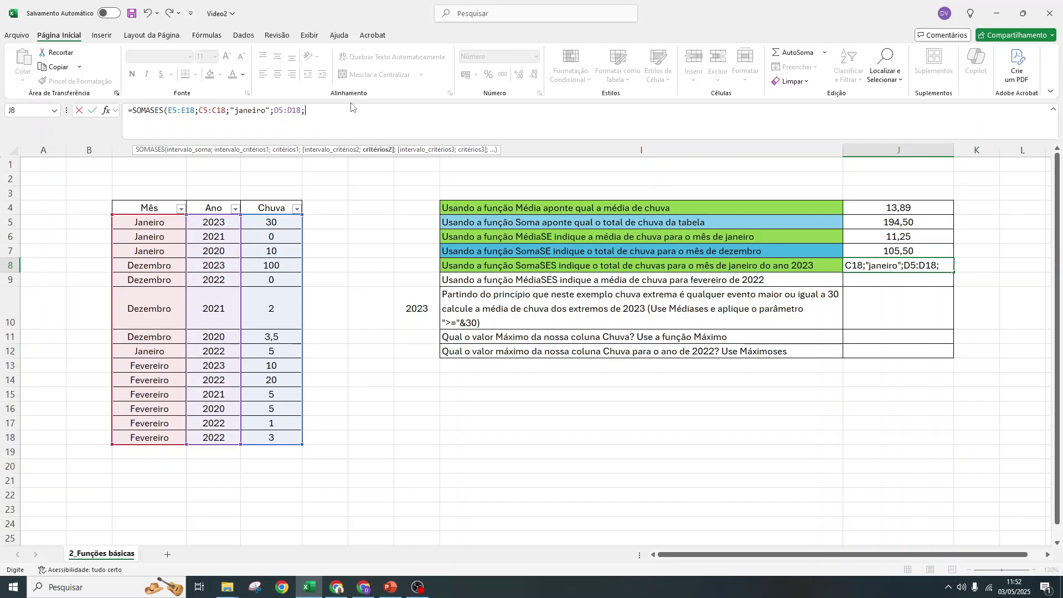
text("2023"))
key(Return)
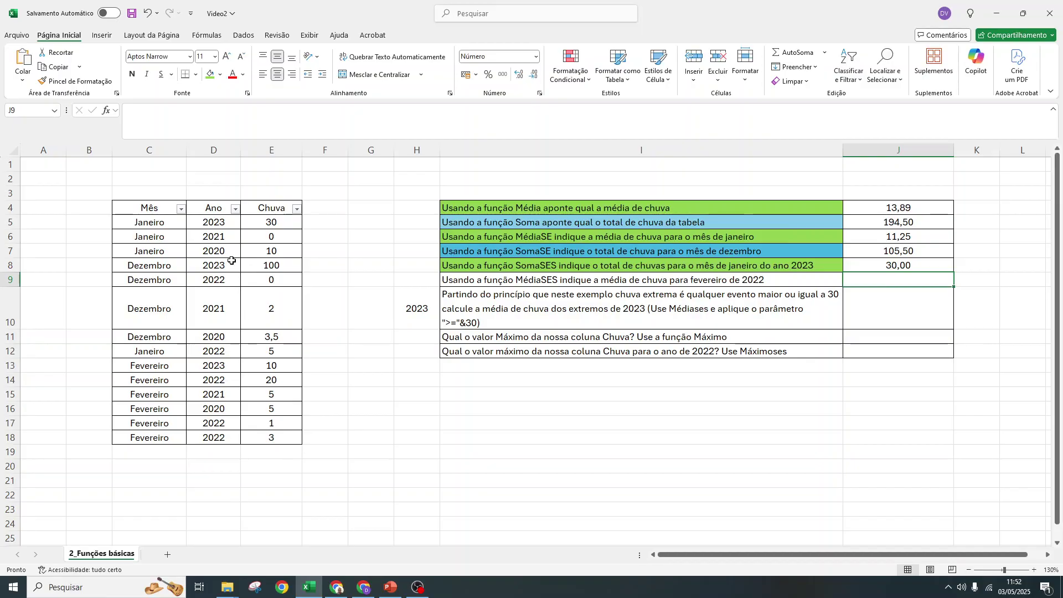
Step: Check J8 against the January row with Ano filtered to 2023, and restore all years
click(236, 209)
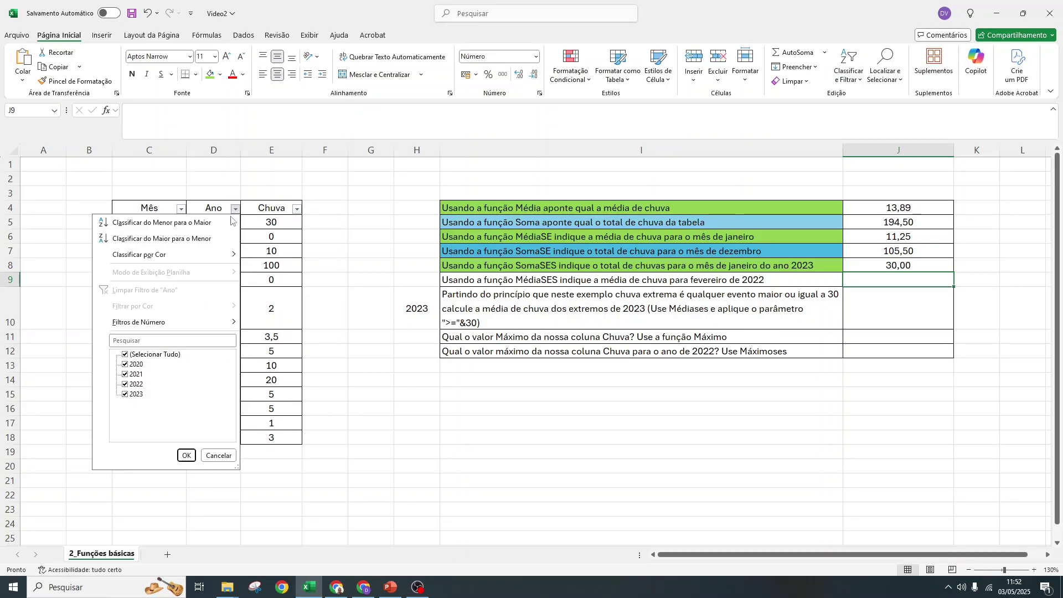
click(165, 355)
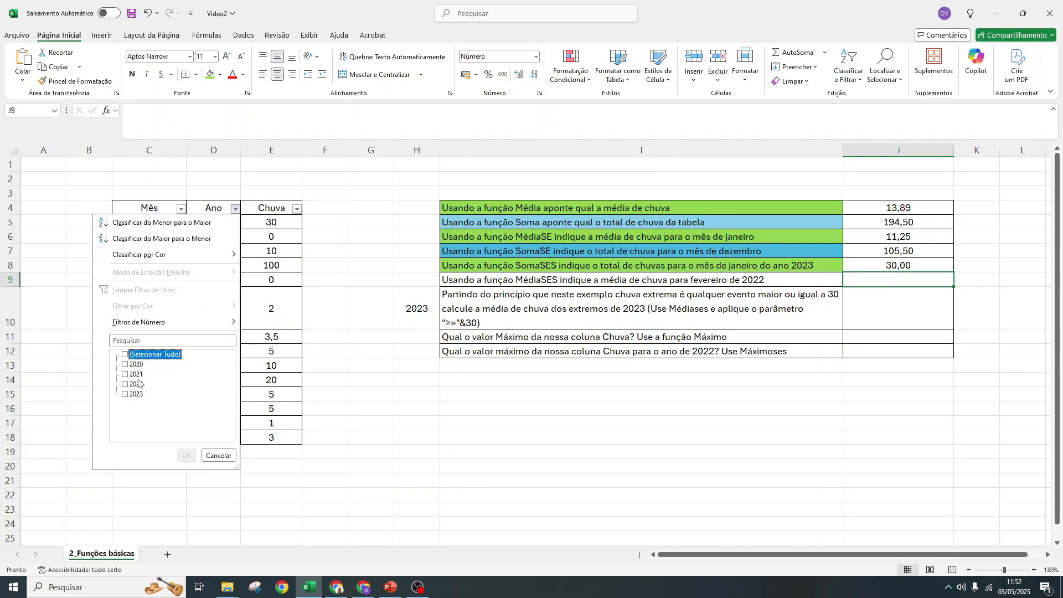
click(137, 395)
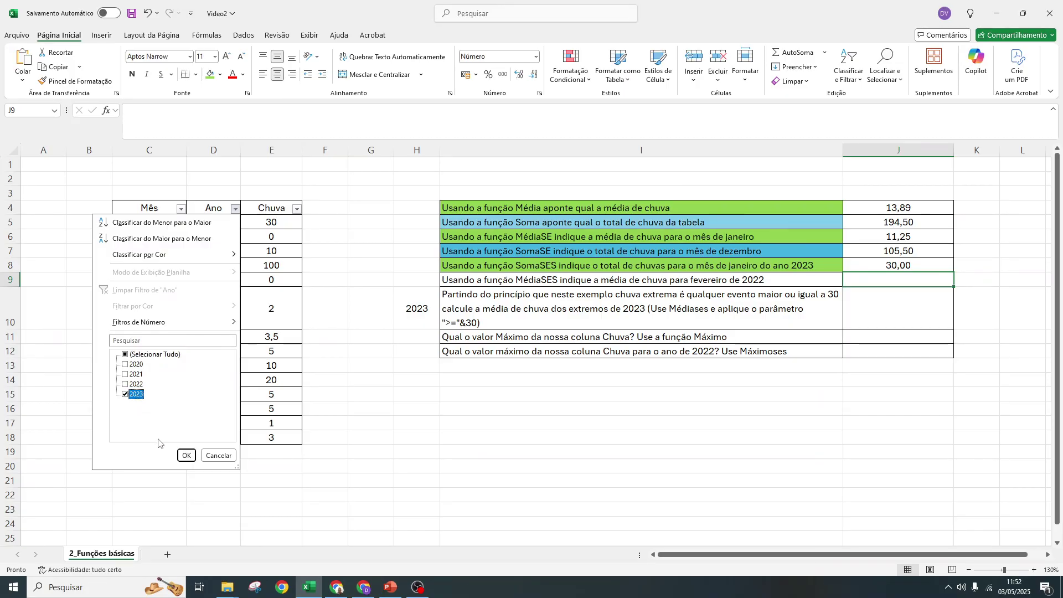
click(186, 455)
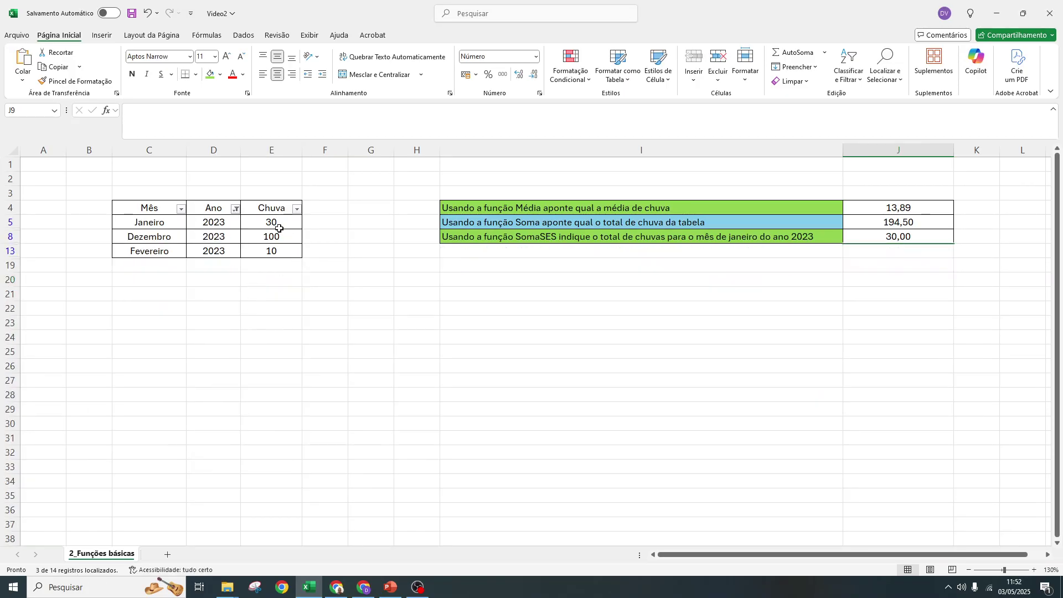
drag(274, 222, 164, 221)
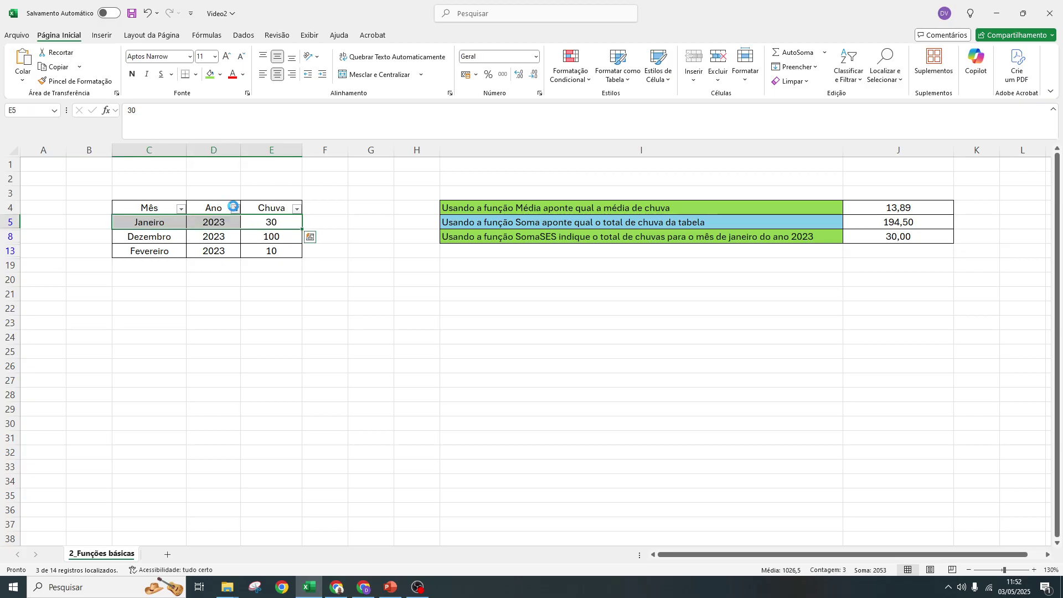
click(236, 209)
click(187, 454)
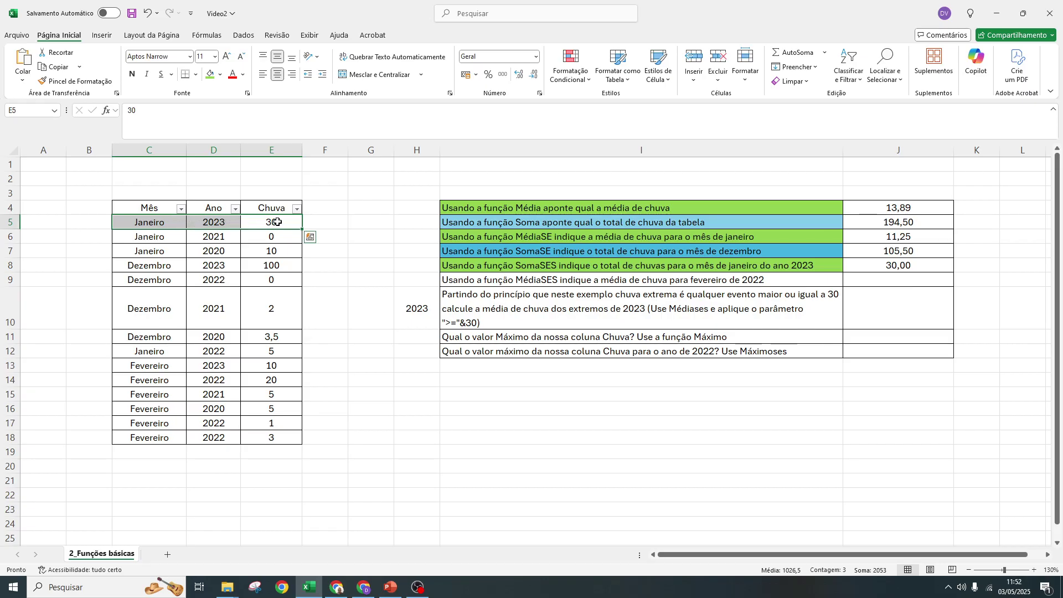
click(159, 220)
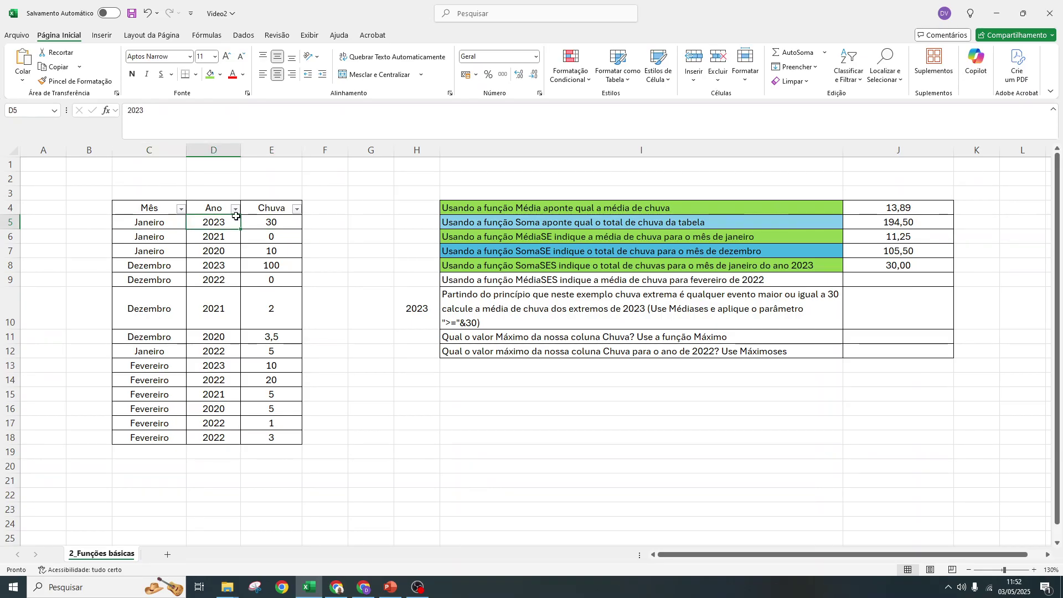
click(911, 266)
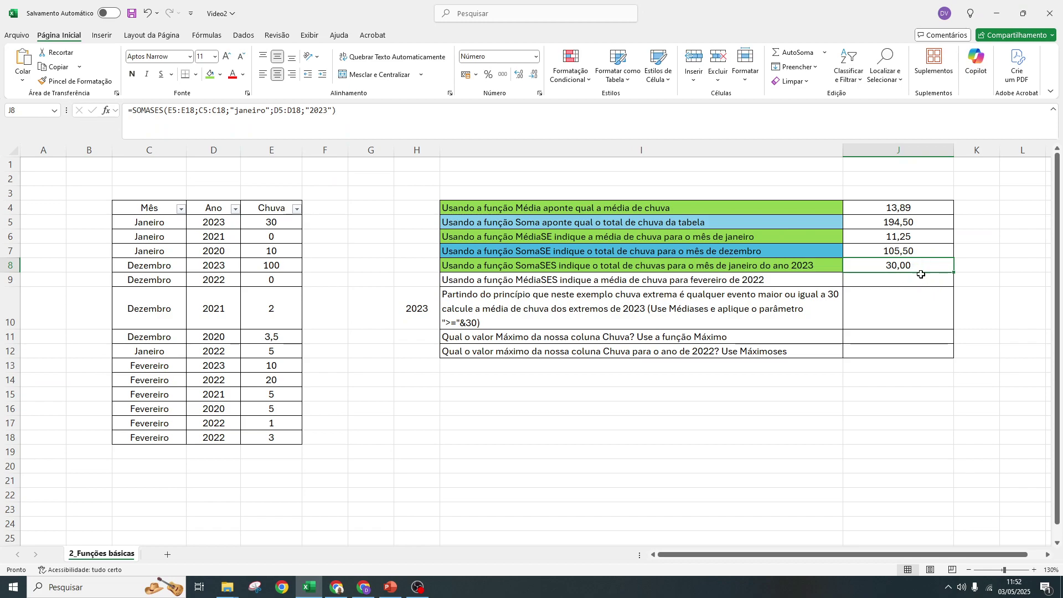
Step: Fill the MédiaSES question cell, I9, with the same medium blue theme colour as I7
click(736, 282)
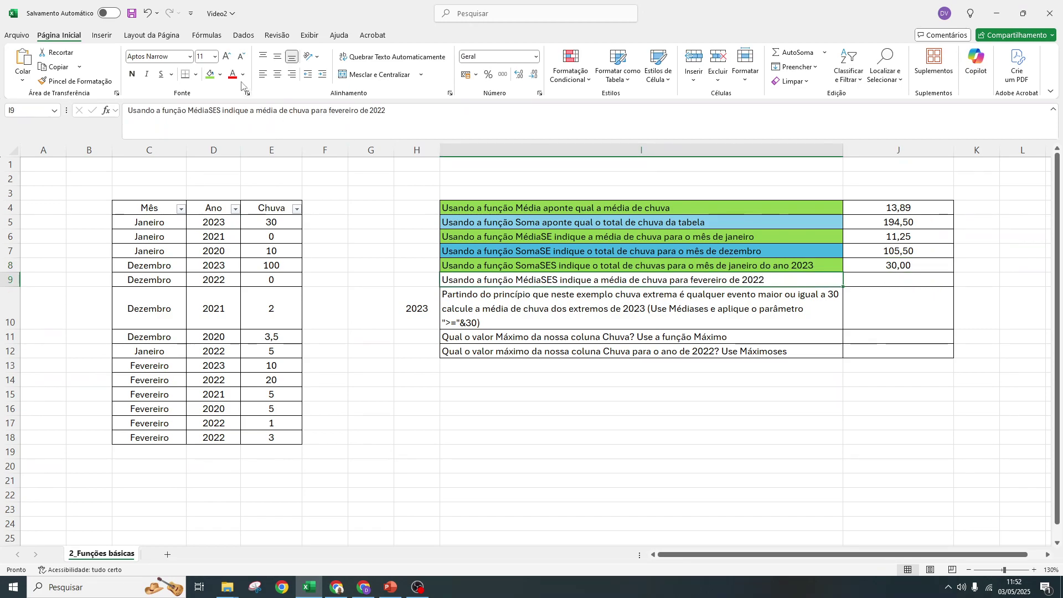
click(221, 75)
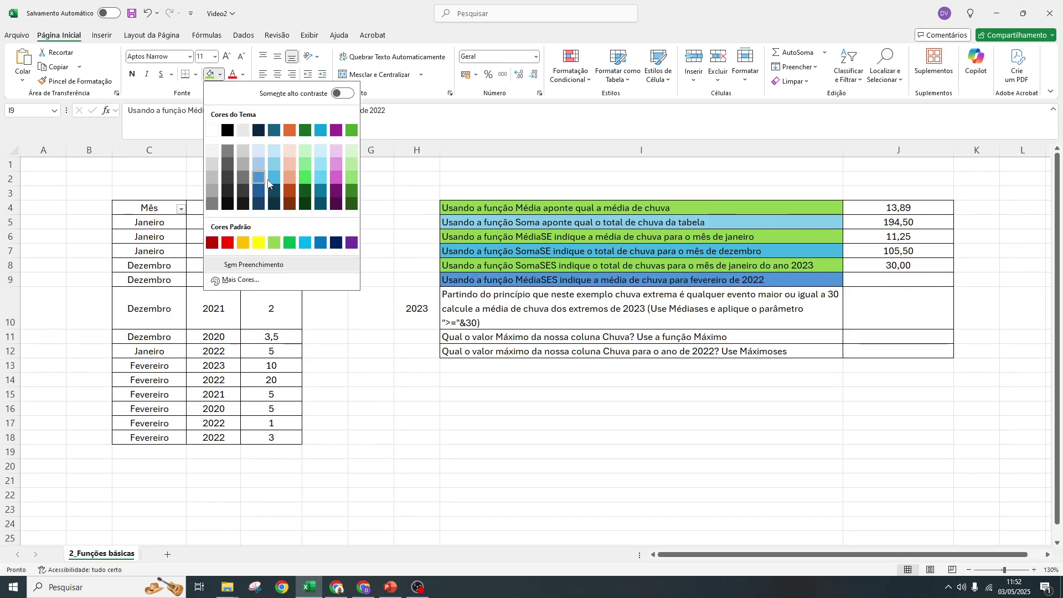
click(274, 180)
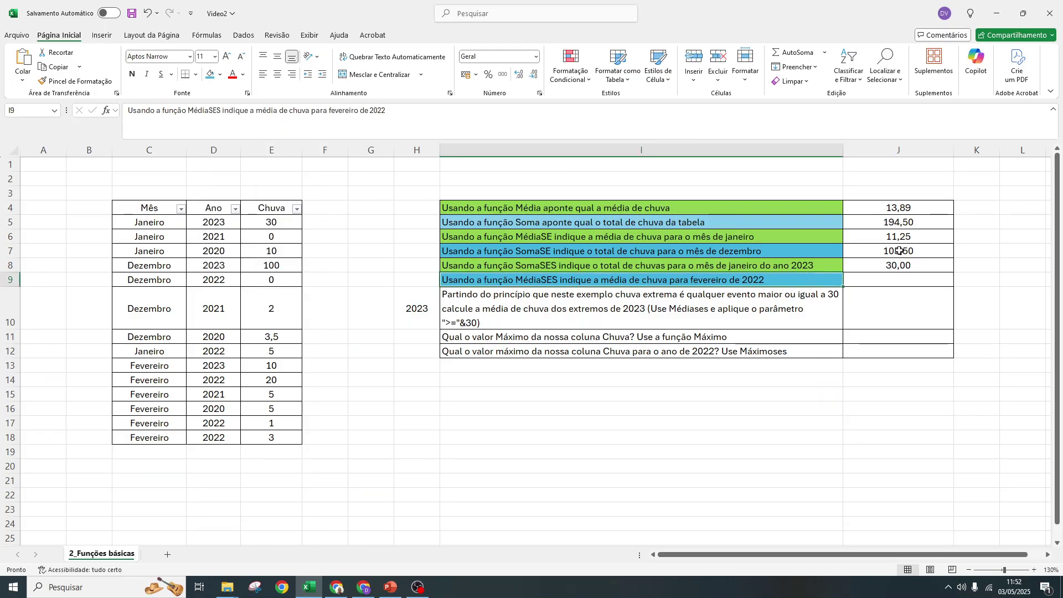
Step: Start a MÉDIASES formula in J9 with the Chuva range E5:E18 as the average range
click(908, 281)
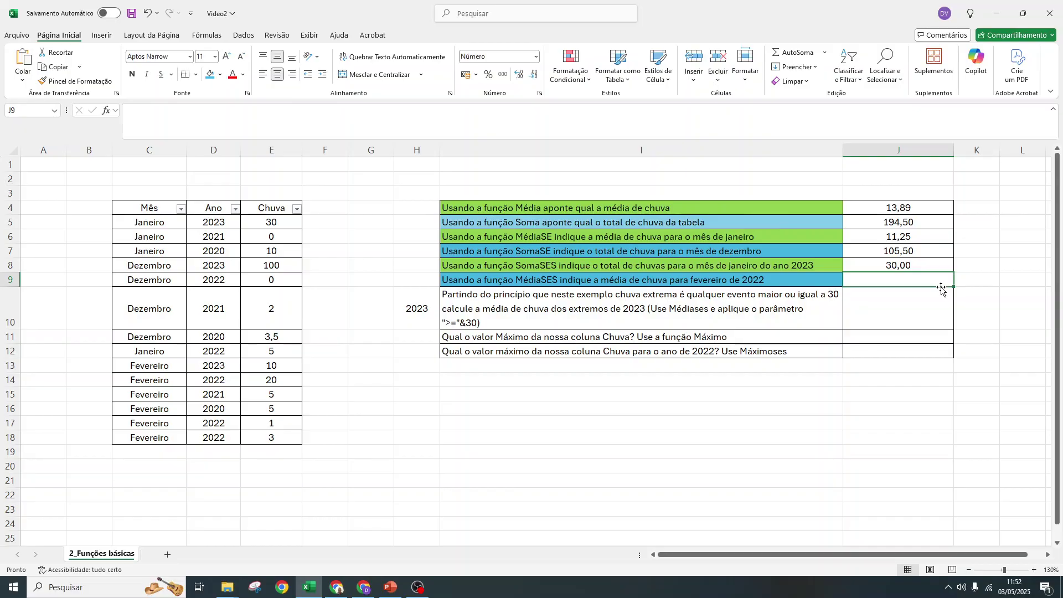
text(=)
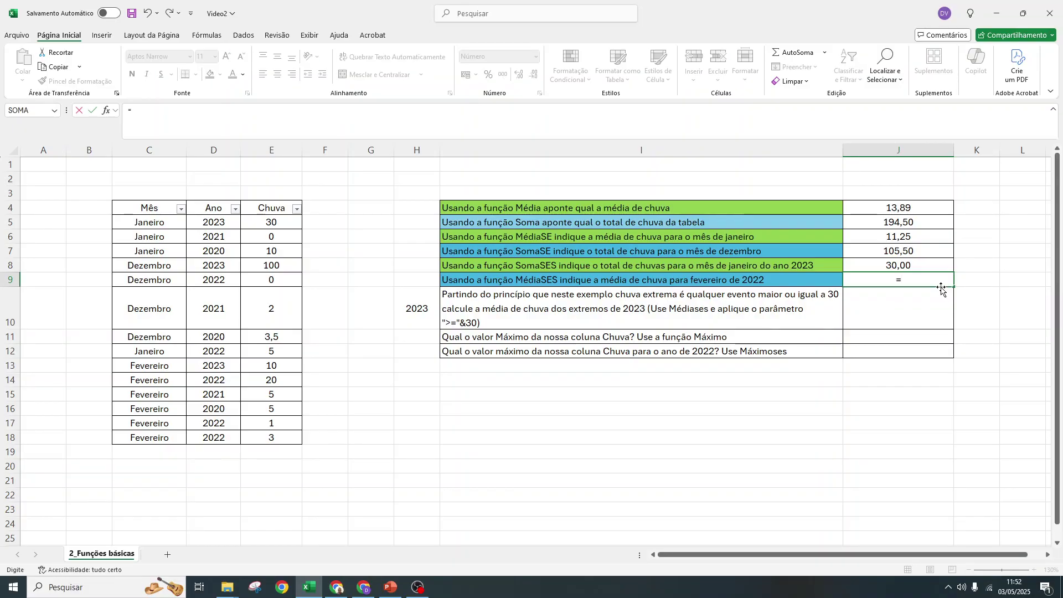
text(Média)
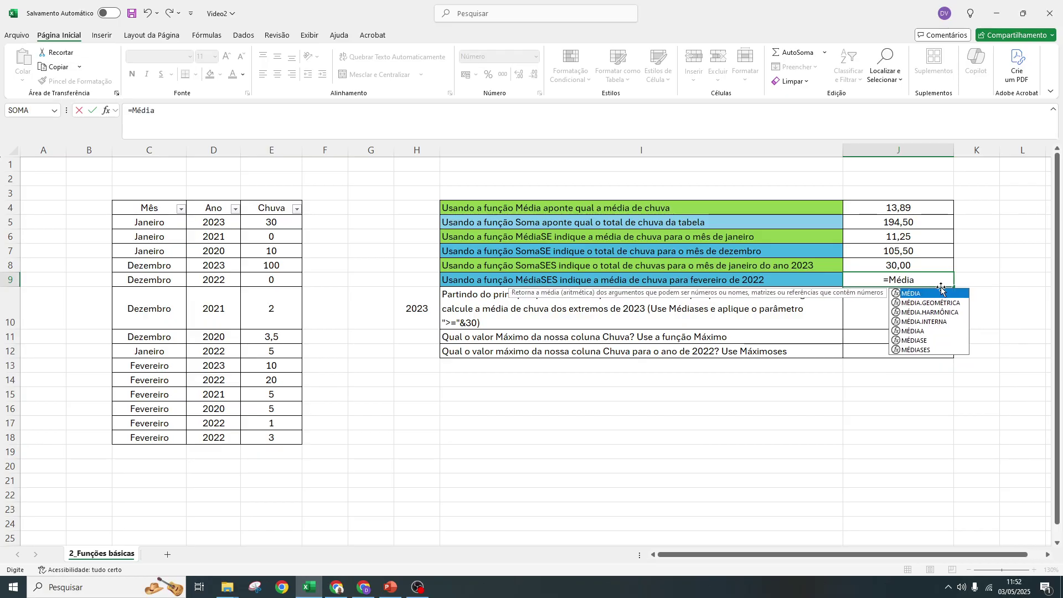
double_click(919, 350)
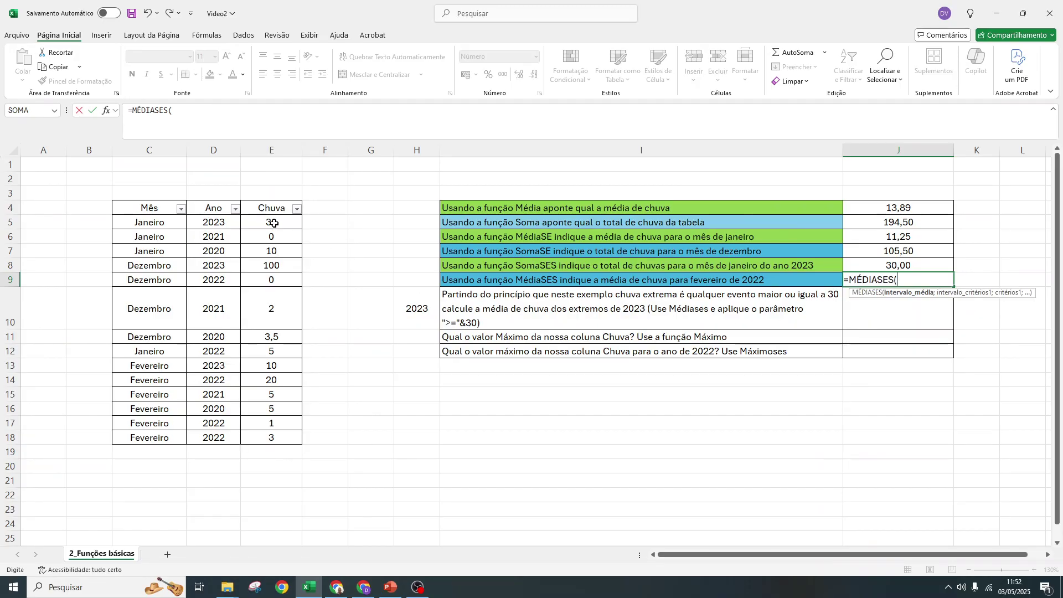
drag(274, 218, 277, 437)
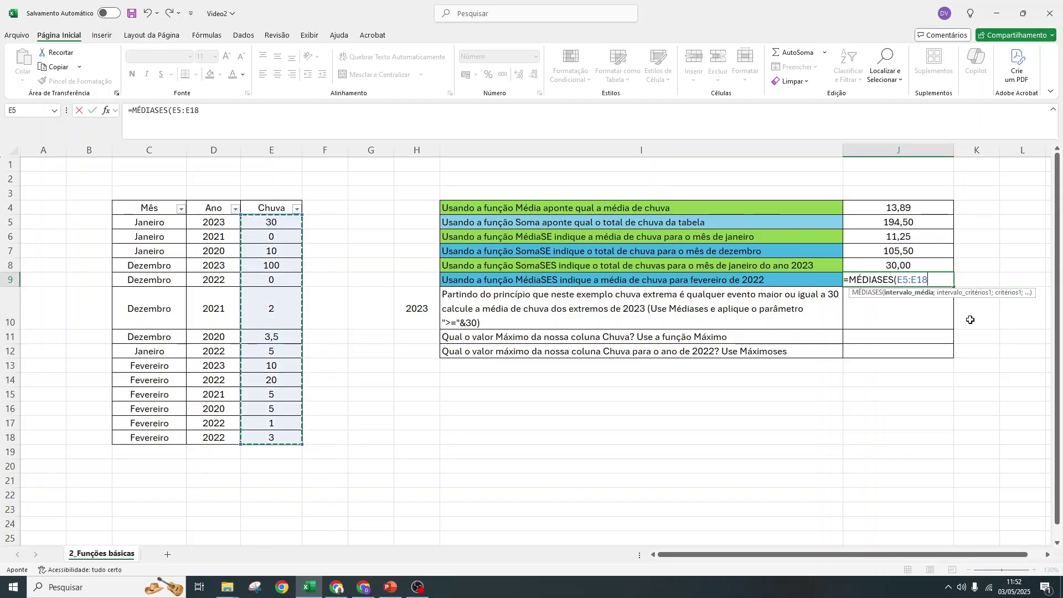
text(;)
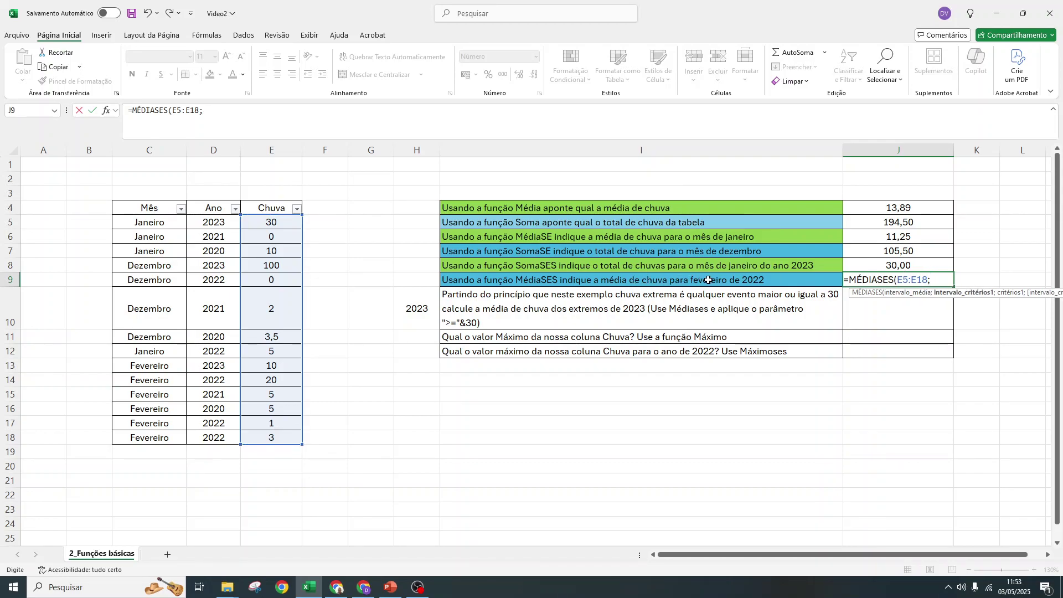
Step: Add the Mês range C5:C18 with the criterion "Fevereiro" to the MÉDIASES formula in J9
drag(155, 224, 149, 438)
click(256, 111)
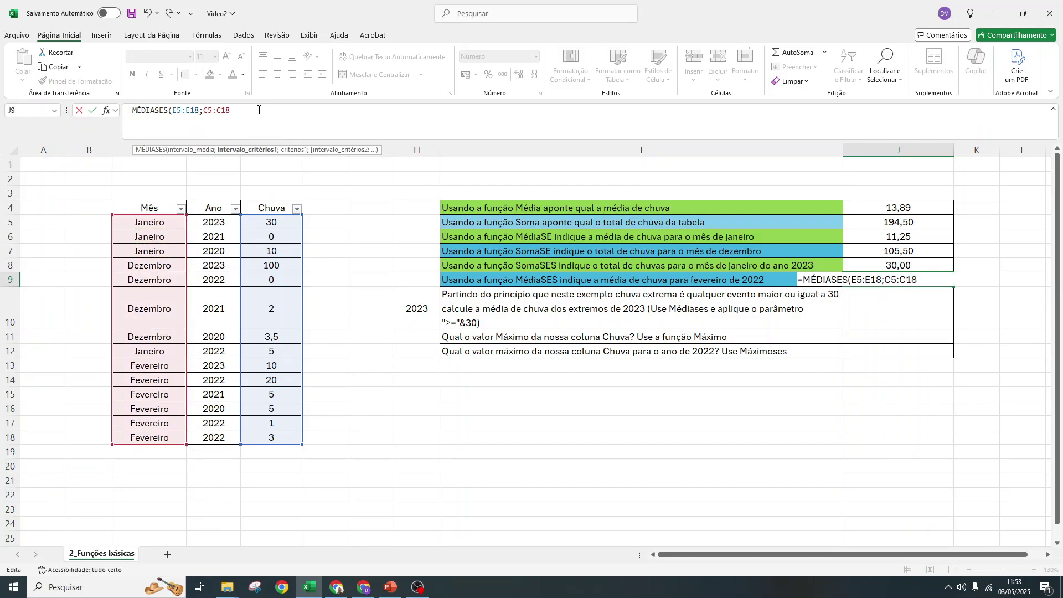
text(;)
text("Feve)
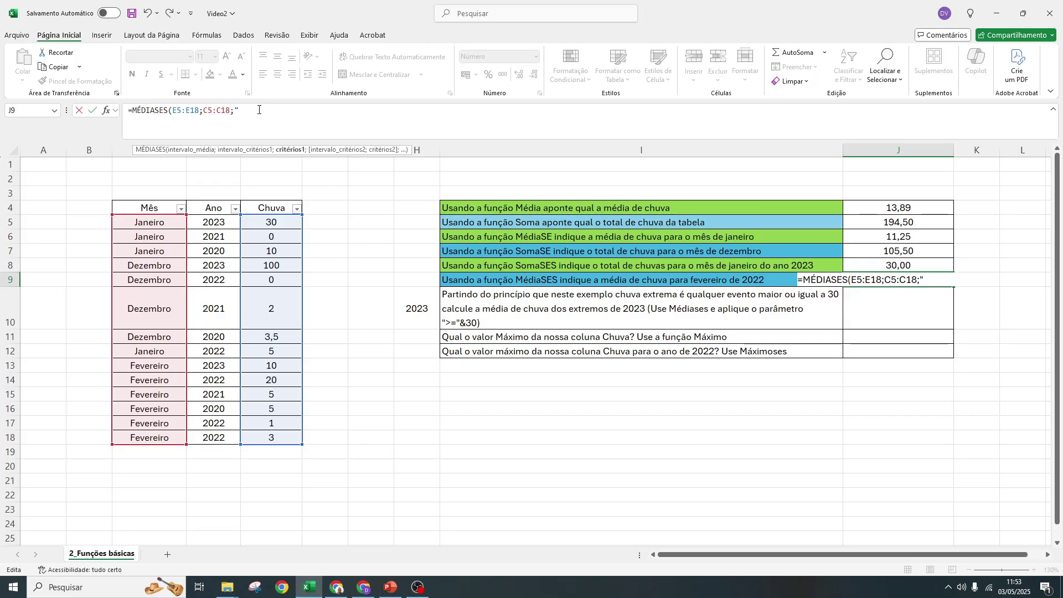
text(reiro";)
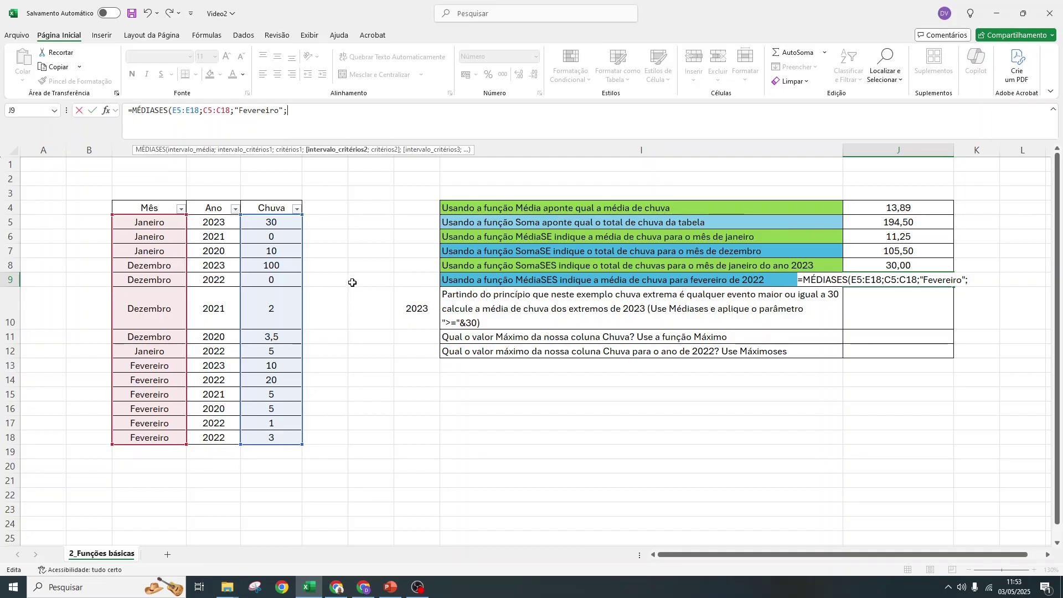
Step: Complete the MÉDIASES formula in J9 with the Ano range D5:D18 and the criterion "2022"
drag(222, 222, 224, 439)
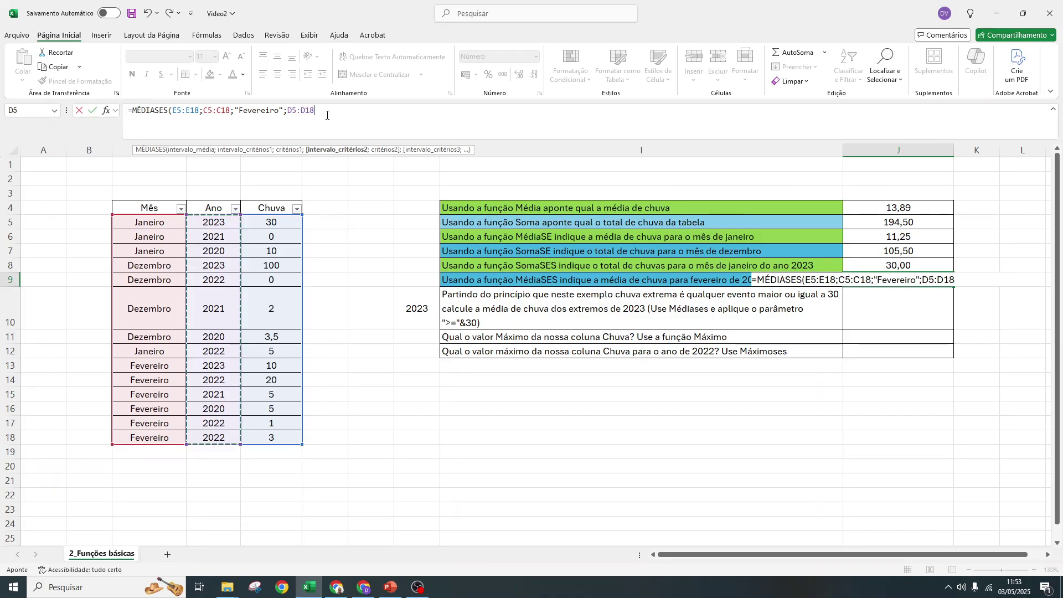
text(;)
text(")
text(202)
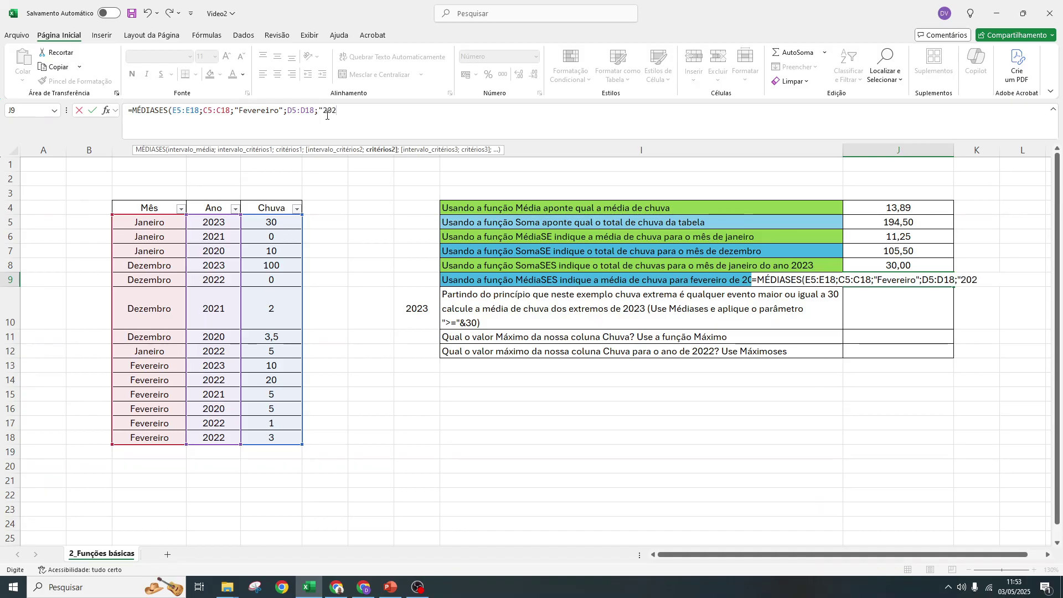
text(2"))
key(Return)
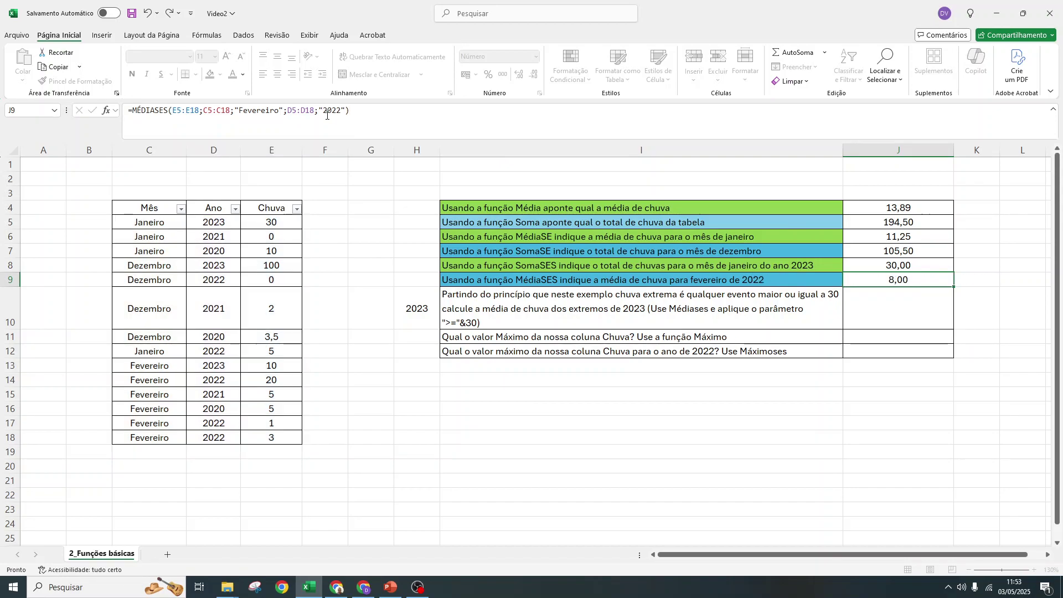
click(936, 282)
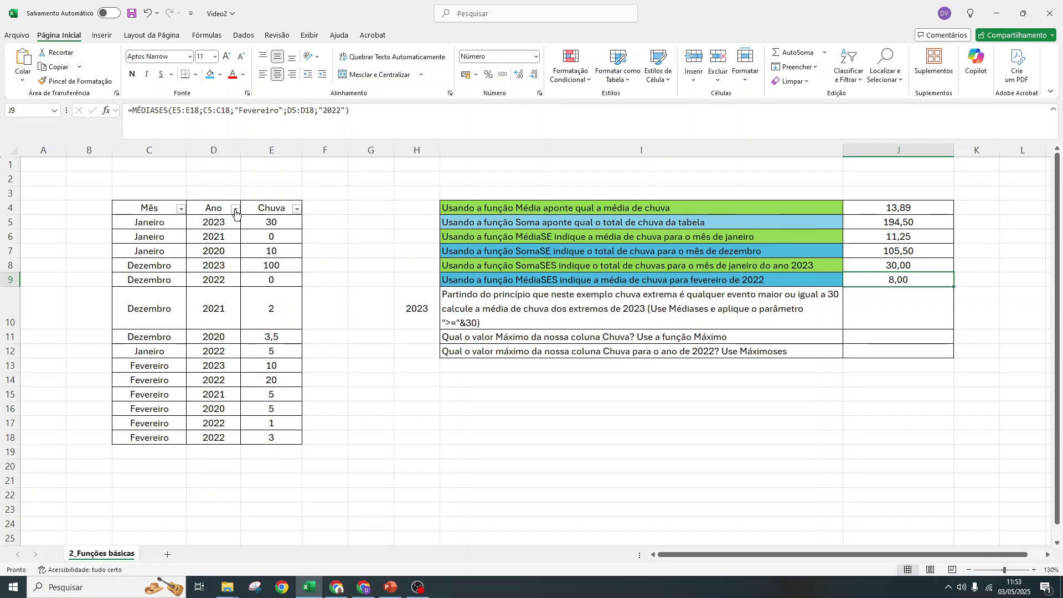
Step: Filter the table to Fevereiro and 2022, and check the average of the remaining Chuva values against J9
click(181, 209)
click(92, 354)
click(92, 374)
click(132, 456)
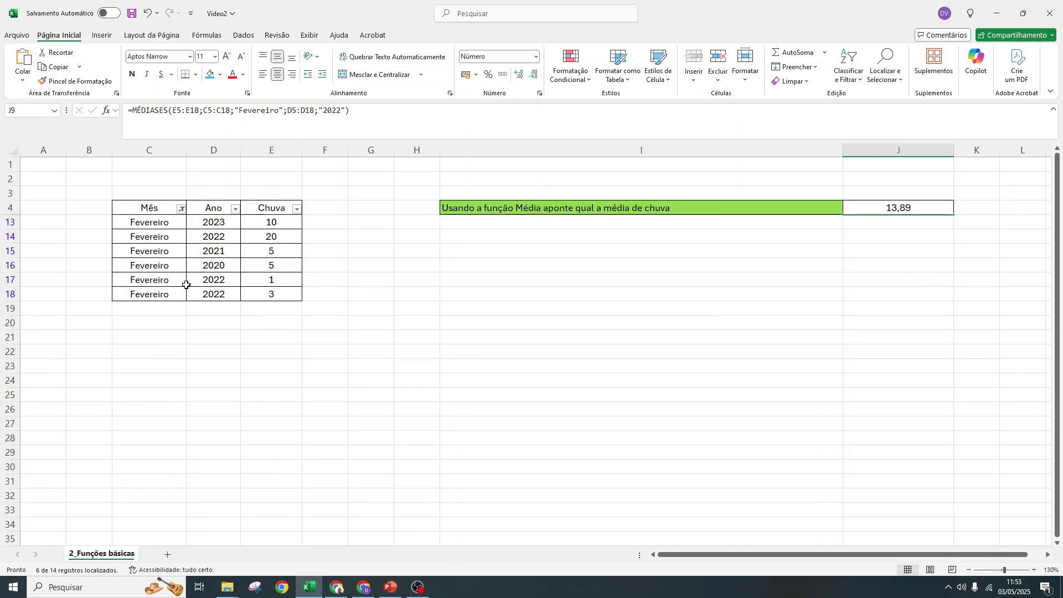
click(236, 209)
click(149, 355)
click(136, 384)
click(187, 456)
drag(261, 222, 271, 252)
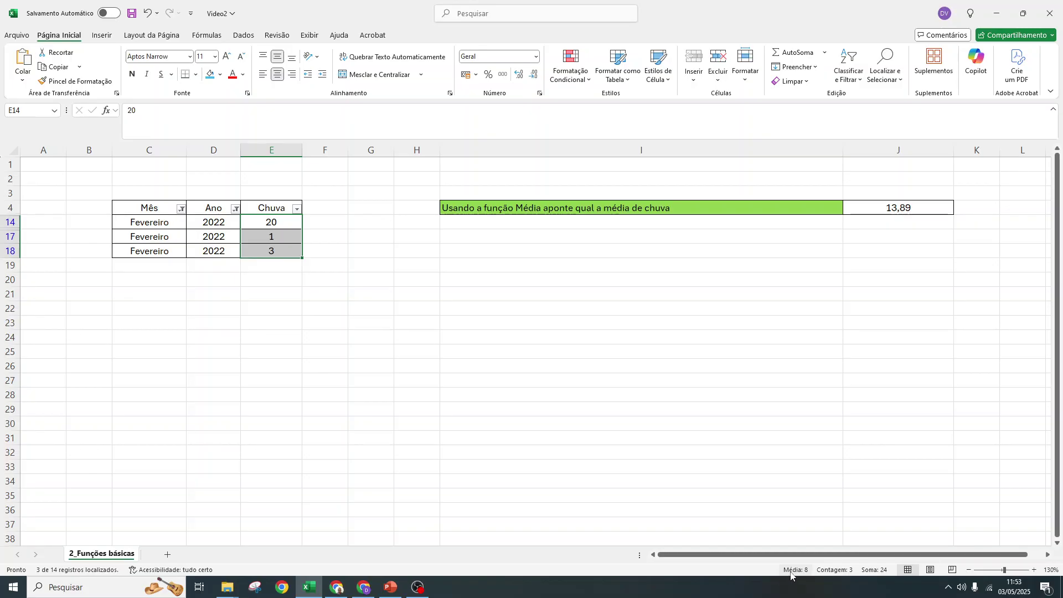
Step: Restore all months and all years in the table's Mês and Ano filters
click(181, 209)
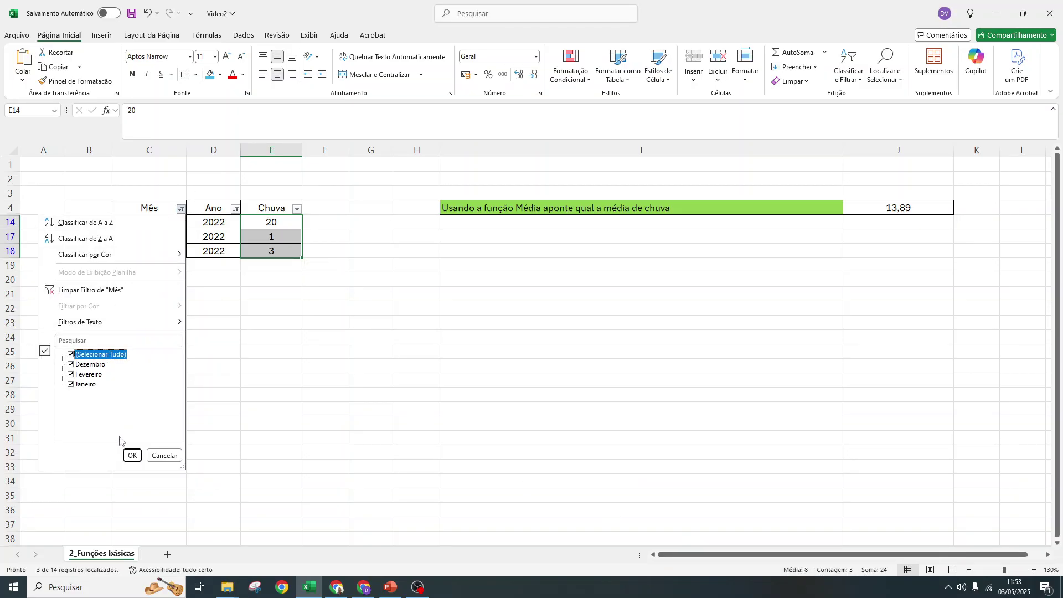
click(132, 455)
click(236, 209)
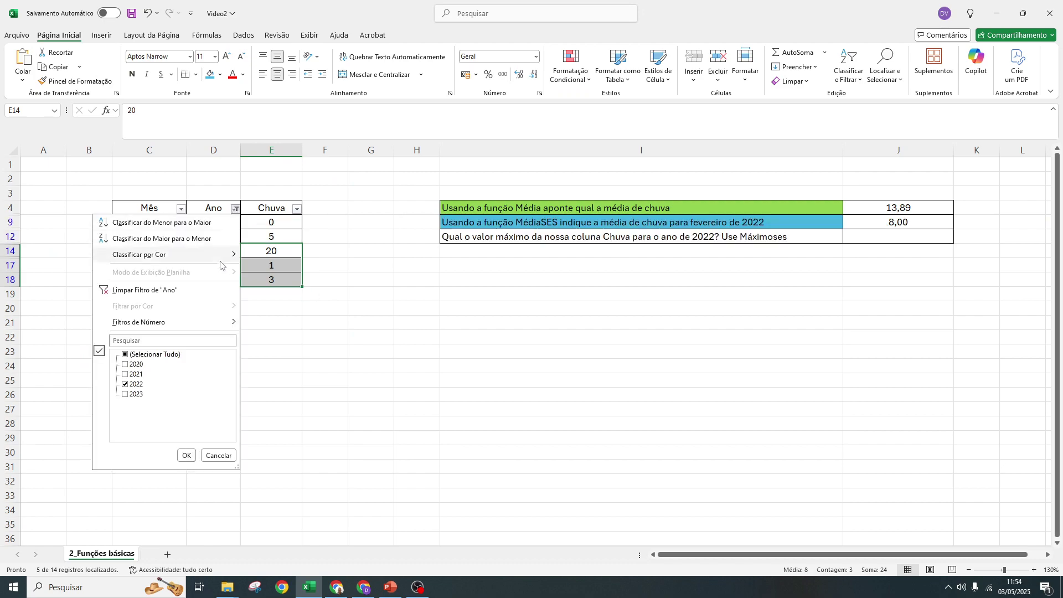
click(187, 456)
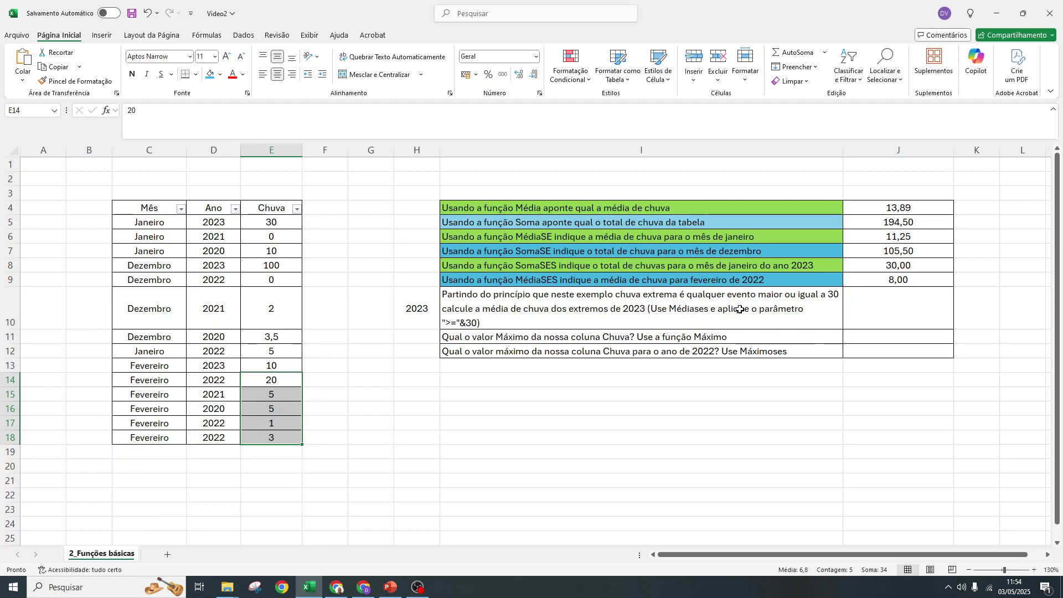
Step: Start a MÉDIASES formula in J10 for the extreme-rain question, averaging the Chuva range E5:E18
click(743, 310)
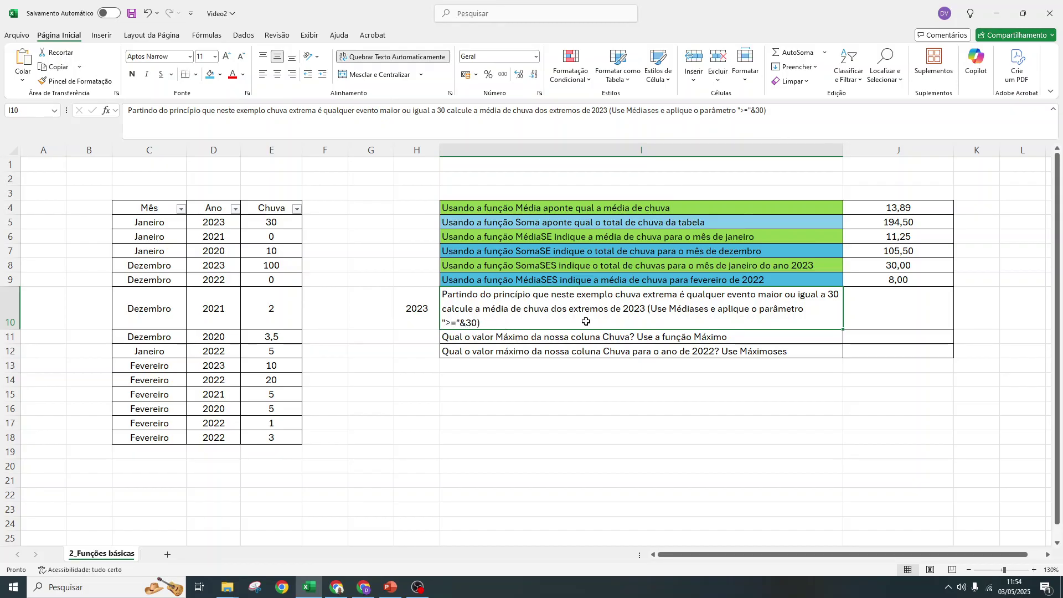
click(909, 314)
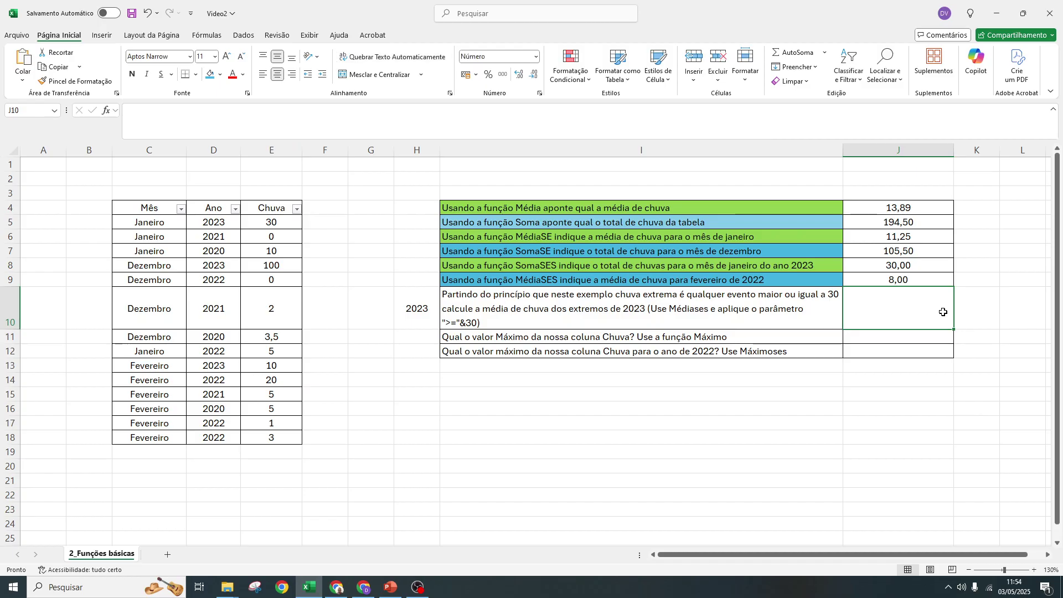
text(=Média)
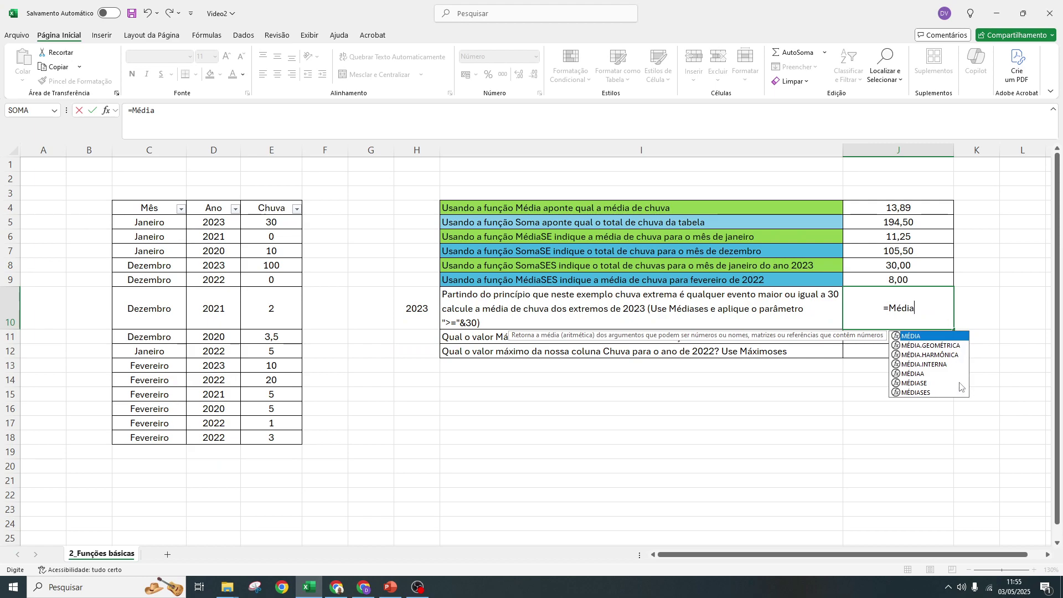
double_click(932, 393)
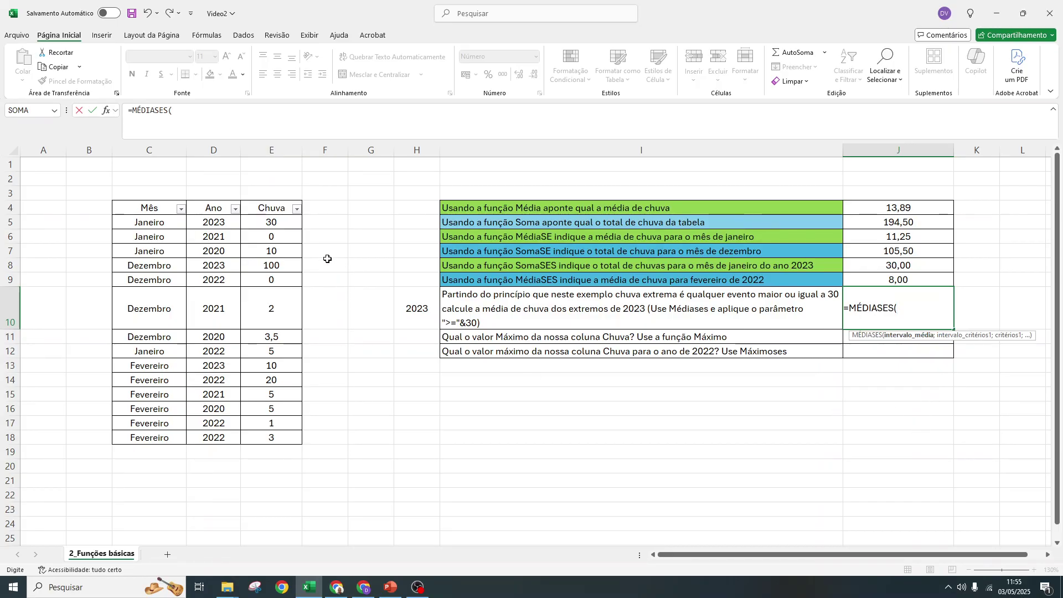
drag(267, 221, 275, 437)
click(226, 111)
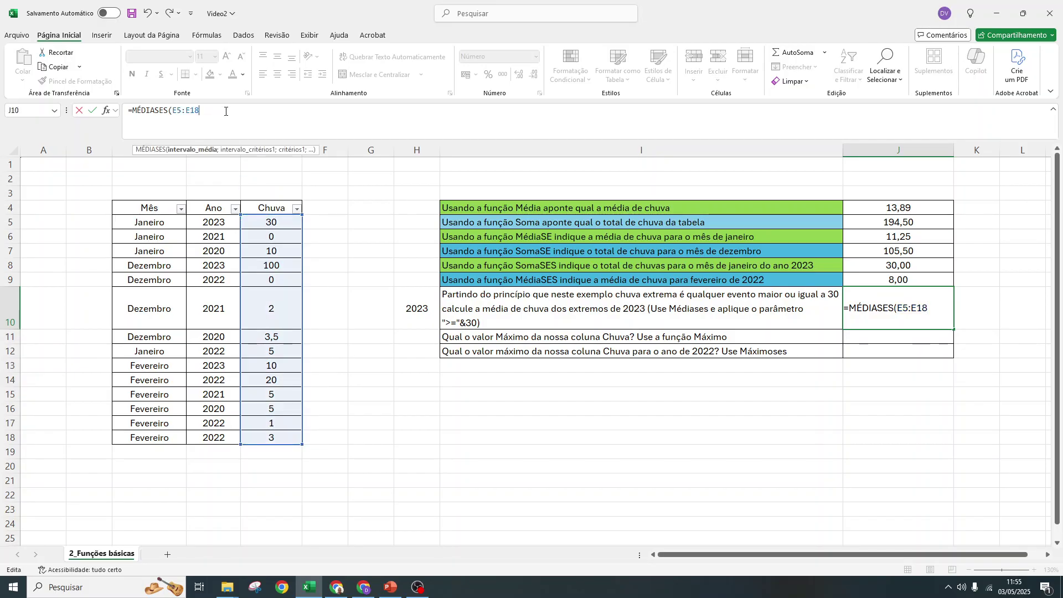
text(;)
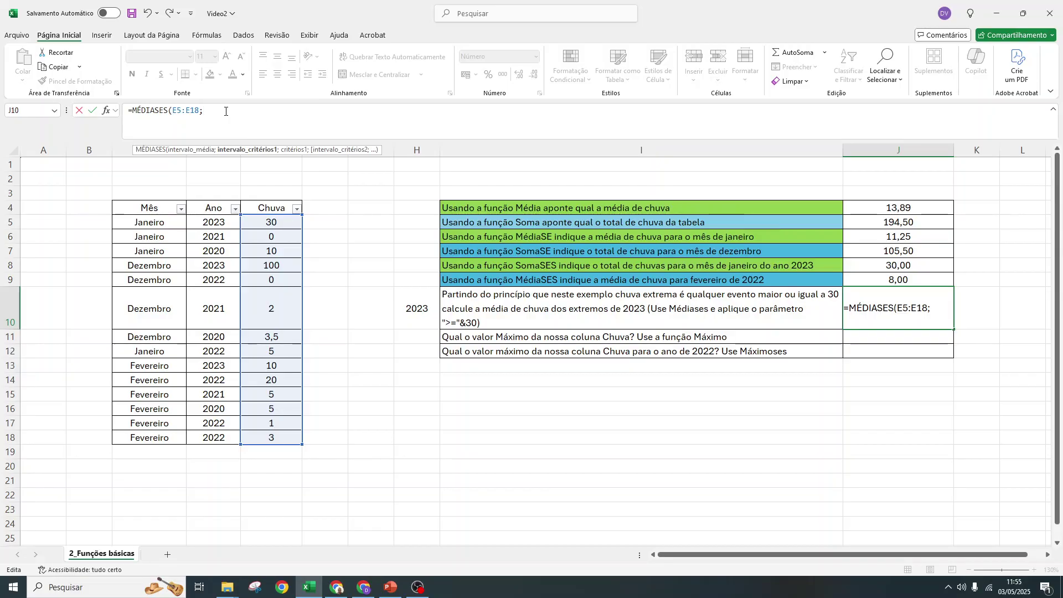
Step: Add the Ano range D5:D18 with the criterion "2023" to the MÉDIASES formula in J10
drag(215, 222, 220, 433)
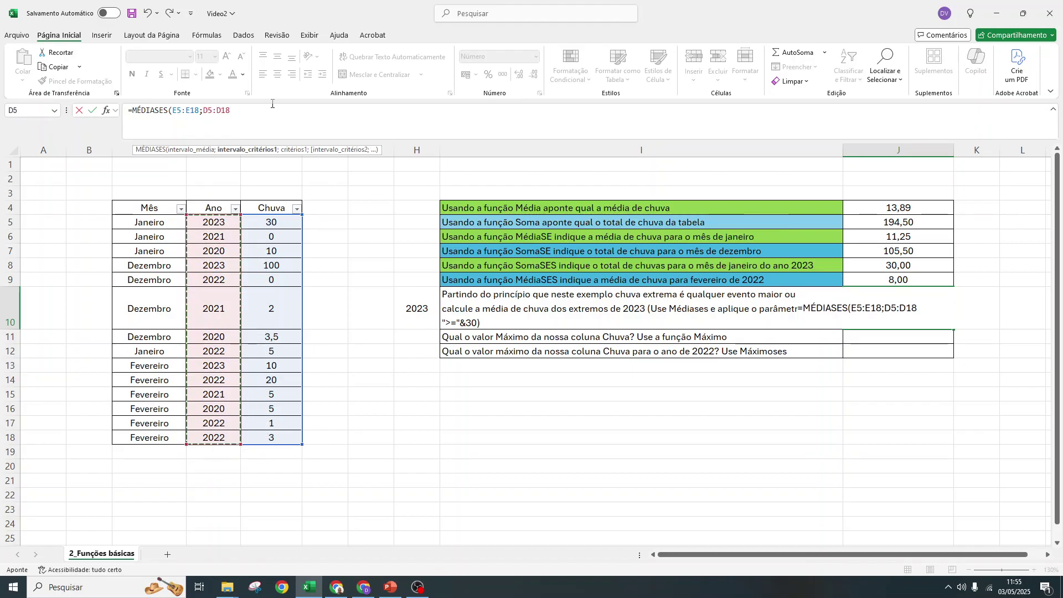
text(;"2023)
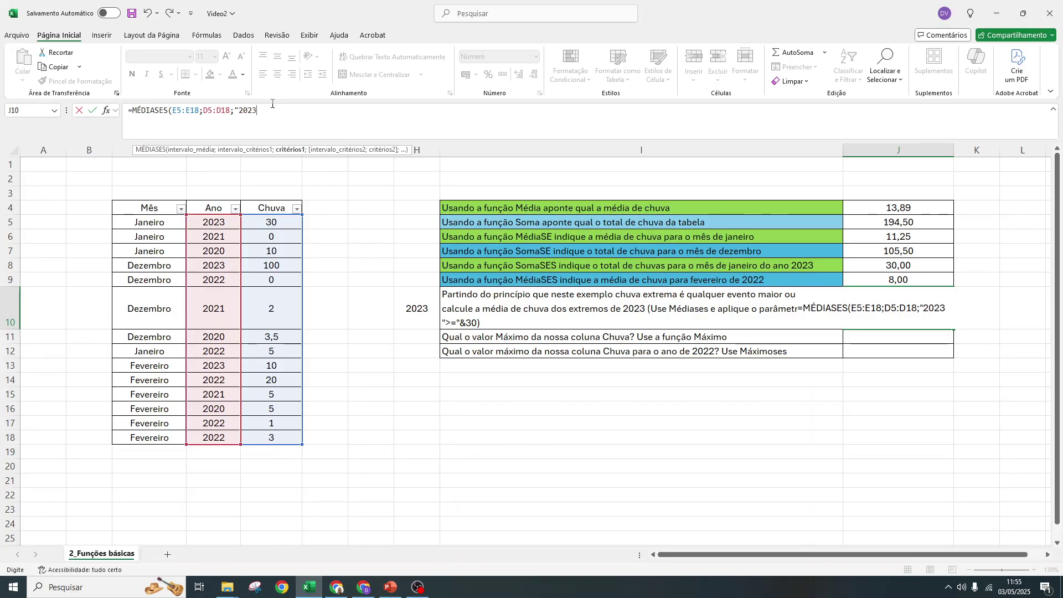
text(";)
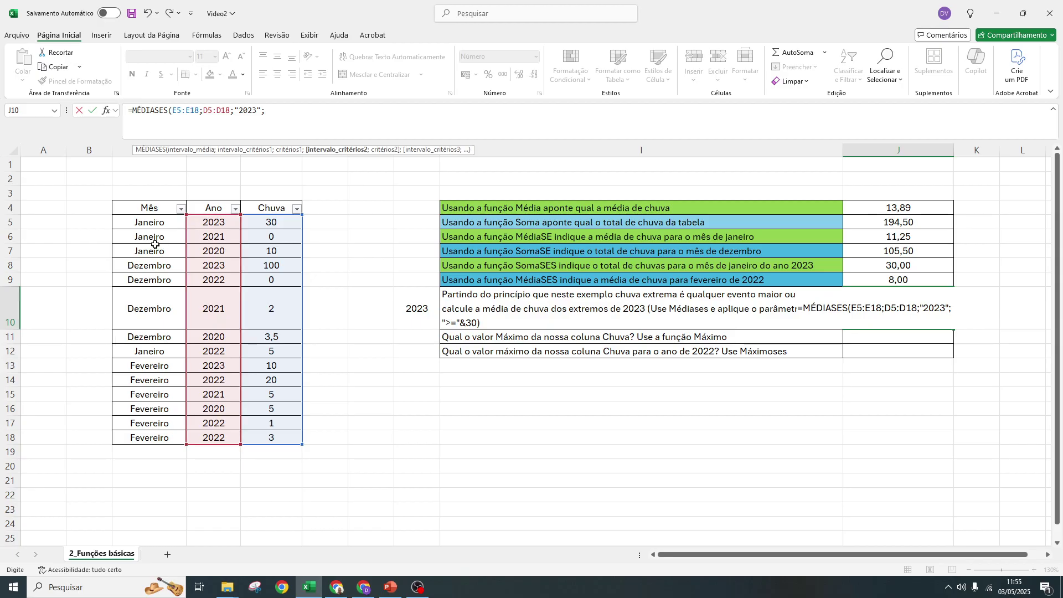
Step: Complete the MÉDIASES formula in J10 with the Chuva range E5:E18 and the criterion ">="&30
drag(282, 217, 282, 435)
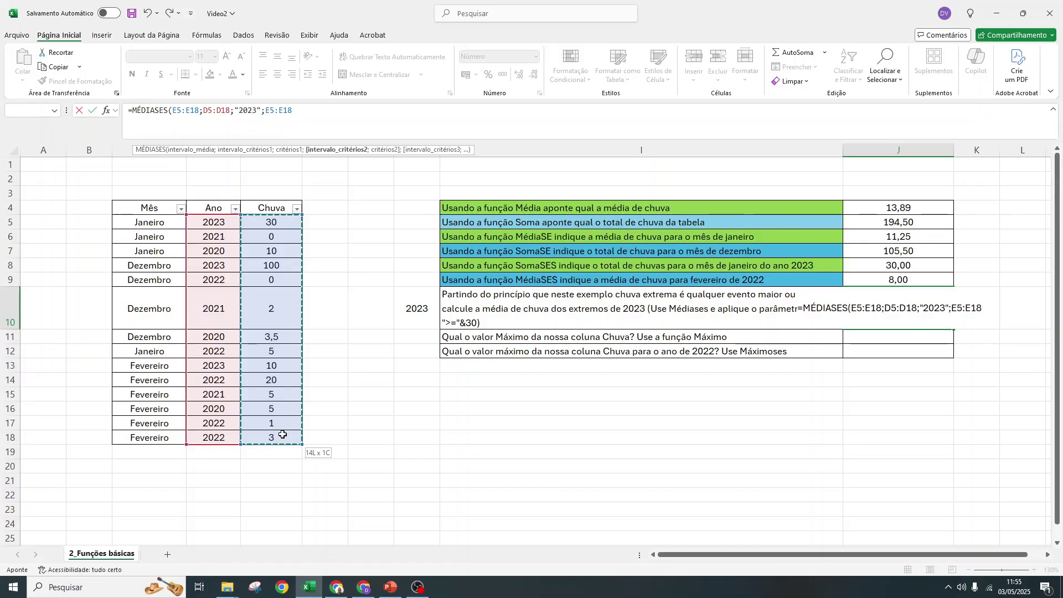
drag(282, 435, 283, 435)
text(;)
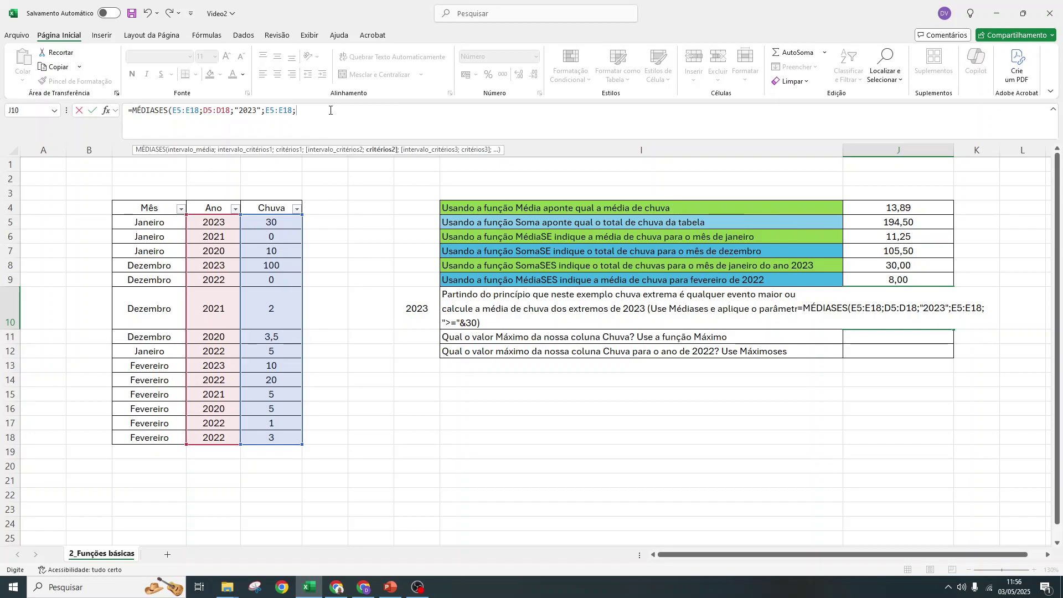
text(">=")
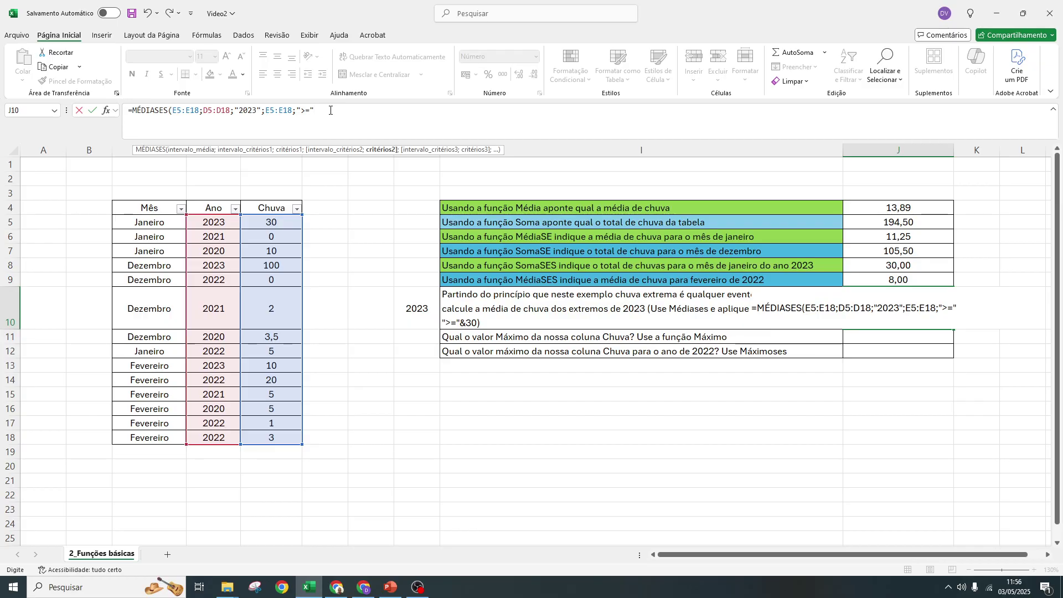
text(&30))
key(Return)
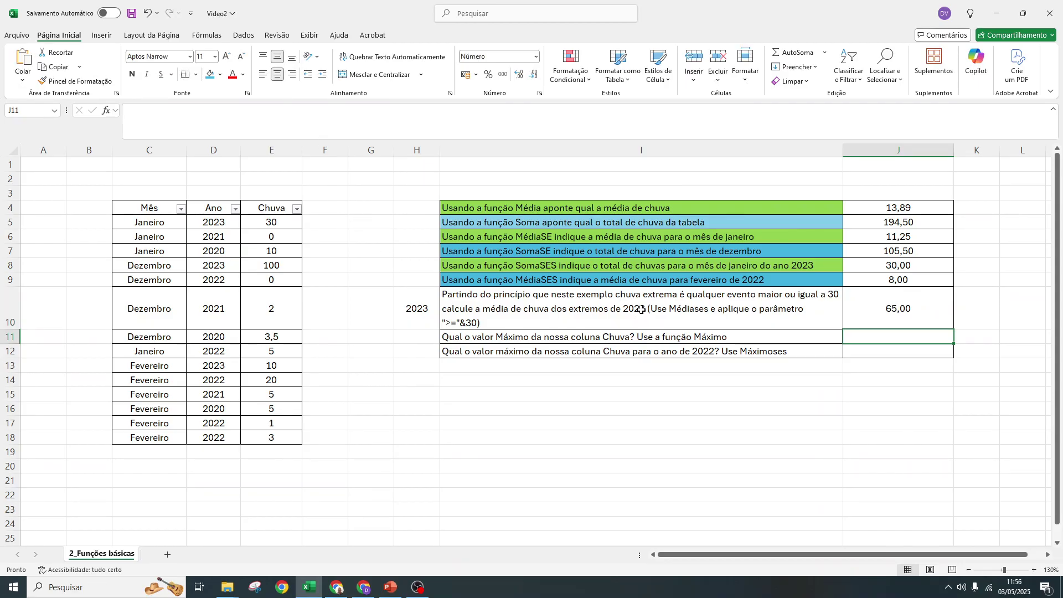
Step: Filter the Ano column to 2023 and check the average of the January and December Chuva values
click(233, 215)
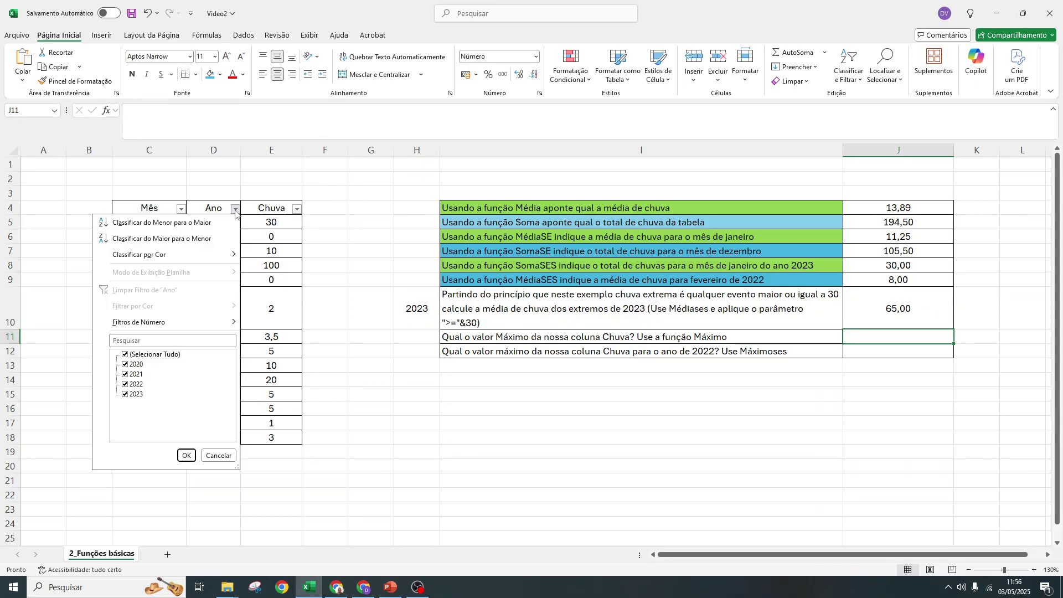
click(126, 355)
click(136, 395)
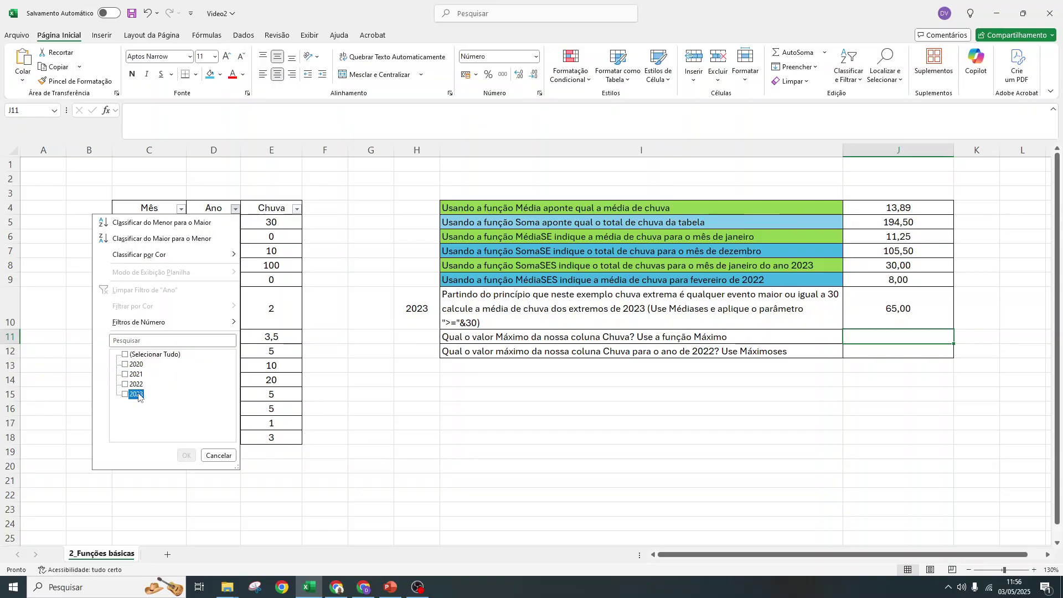
click(186, 456)
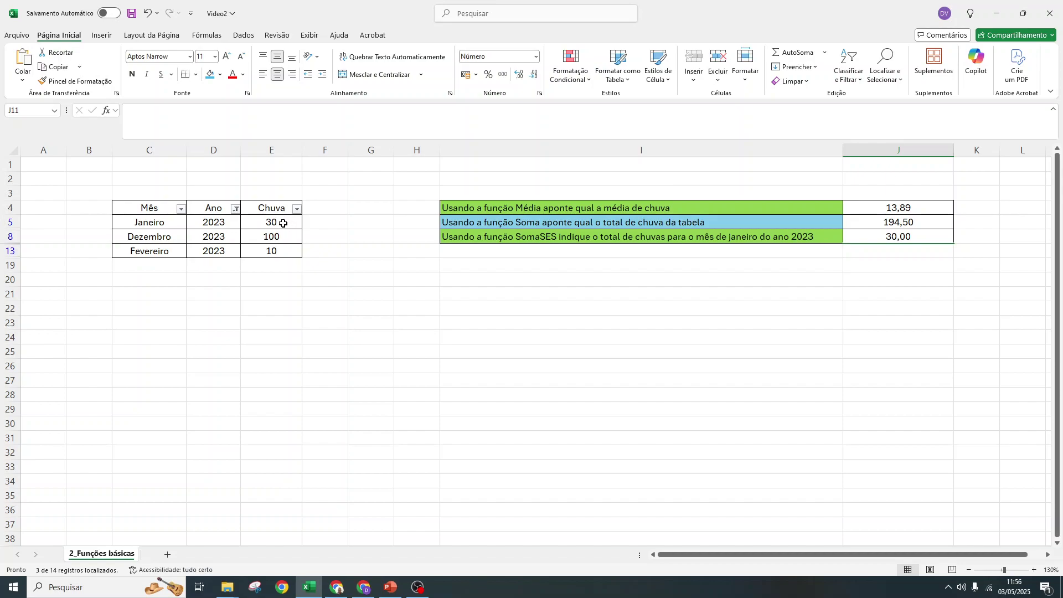
click(275, 249)
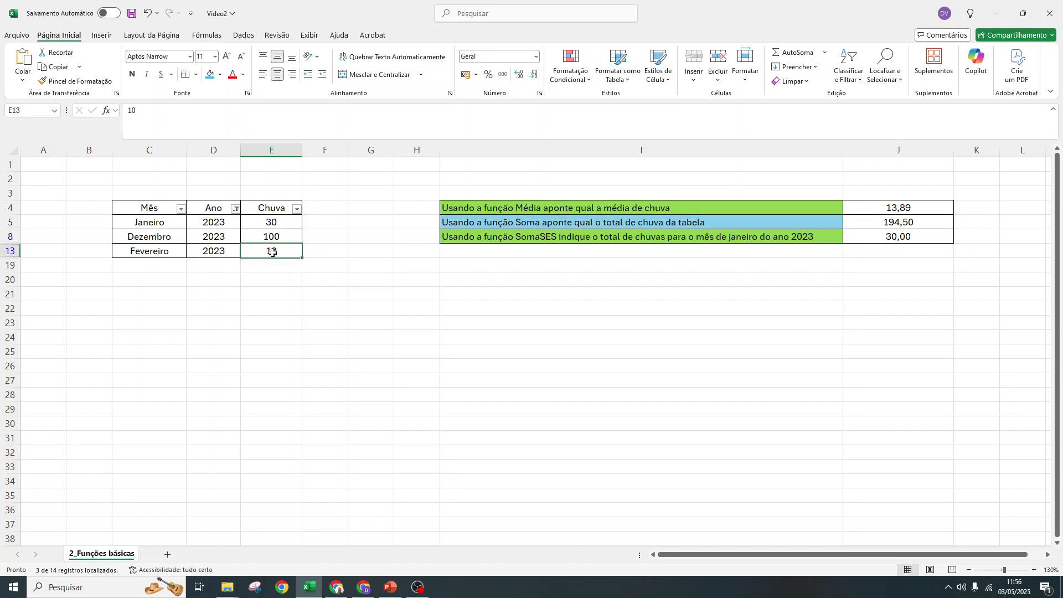
drag(282, 226, 284, 244)
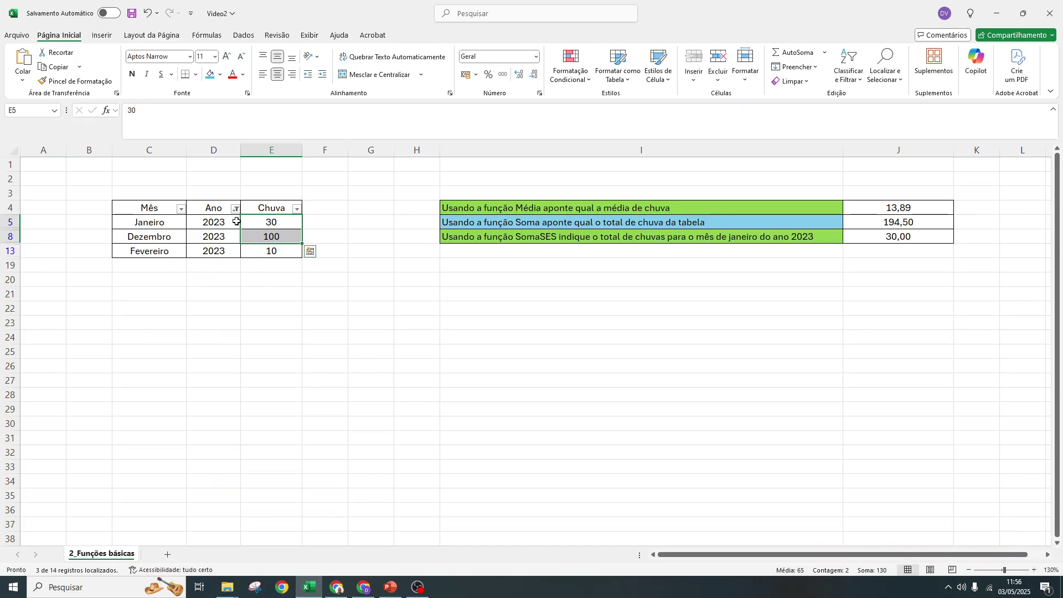
Step: Restore all years in the table's Ano filter
click(236, 209)
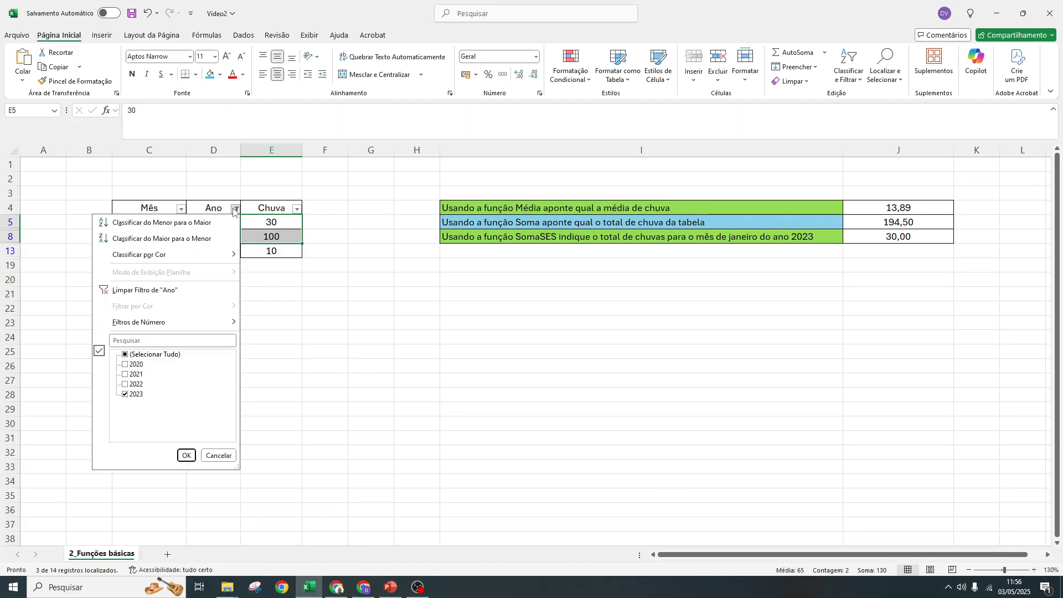
click(158, 355)
click(187, 456)
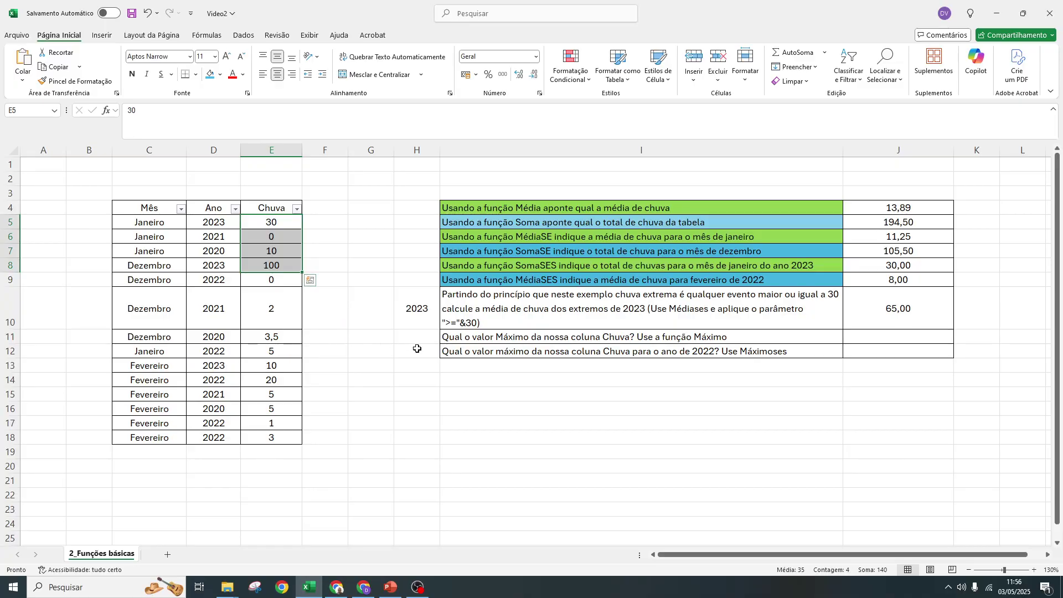
Step: Fill the extreme-rain question in I10 with light green
click(629, 313)
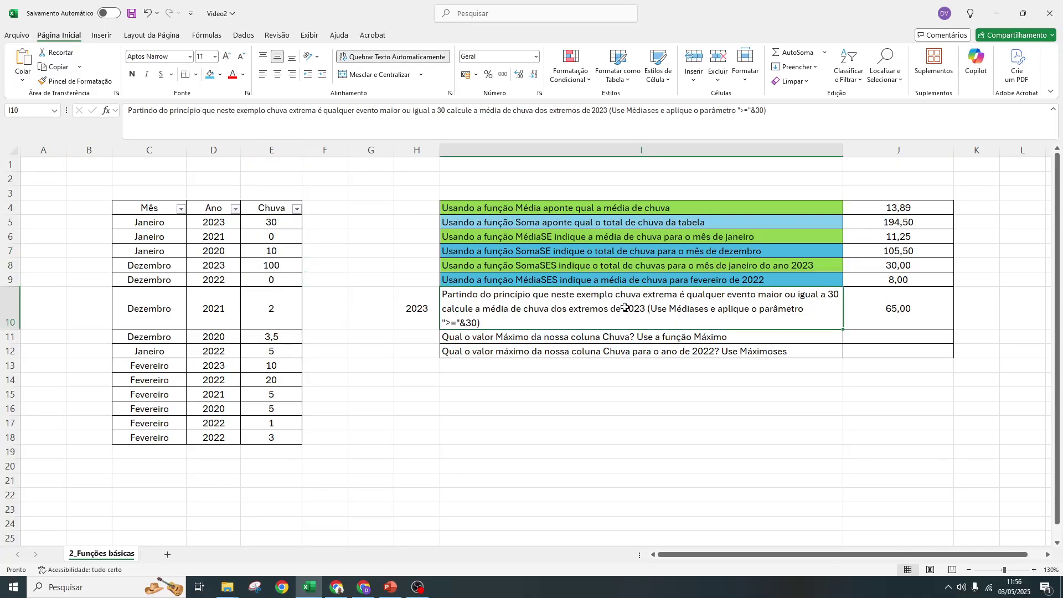
click(220, 74)
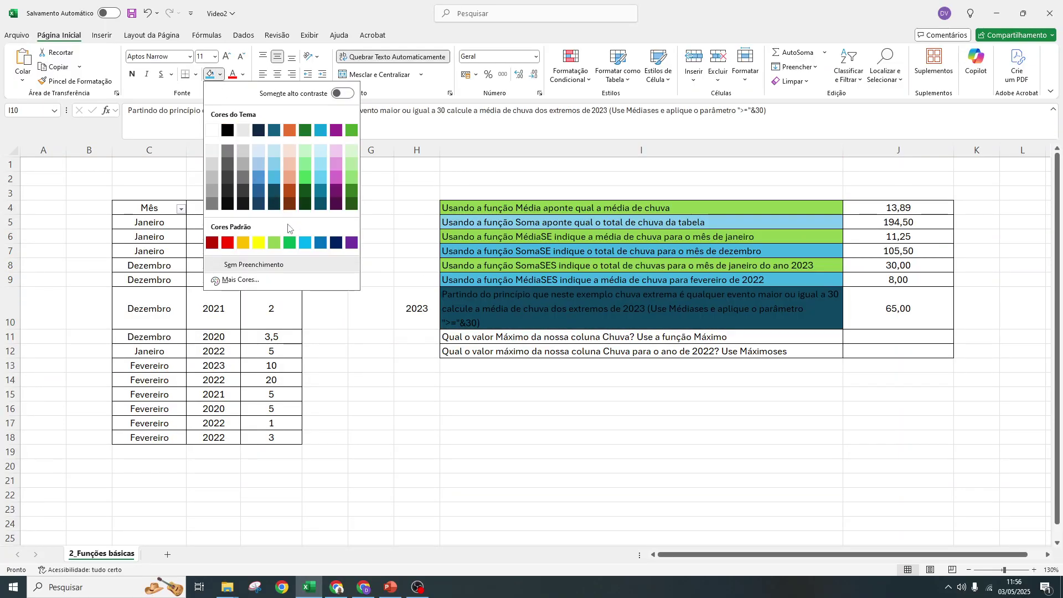
click(274, 242)
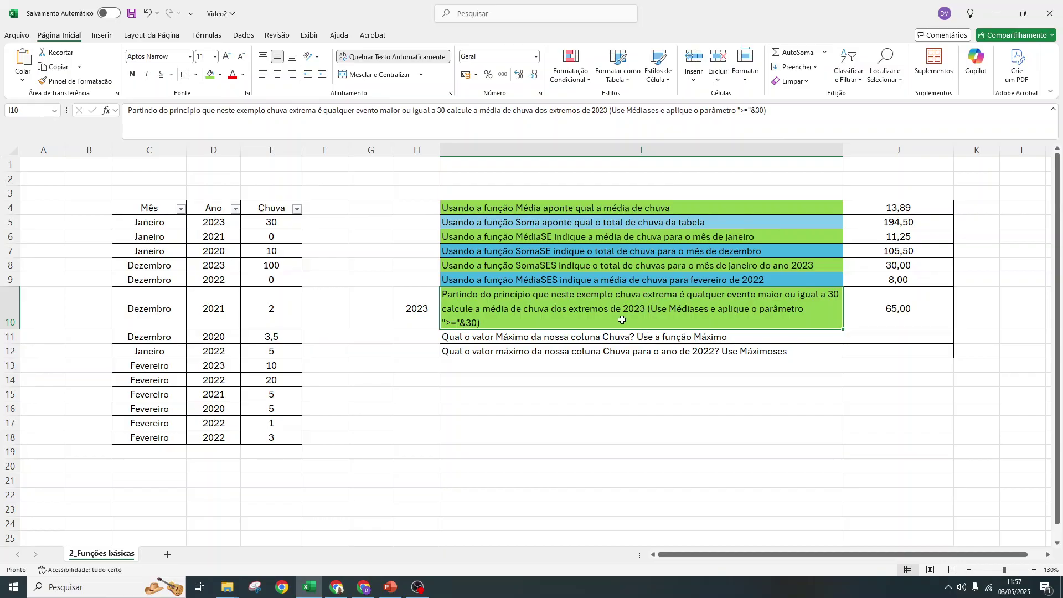
Step: Replace the "2023" criterion in J10's MÉDIASES formula with a reference to cell H10
click(897, 309)
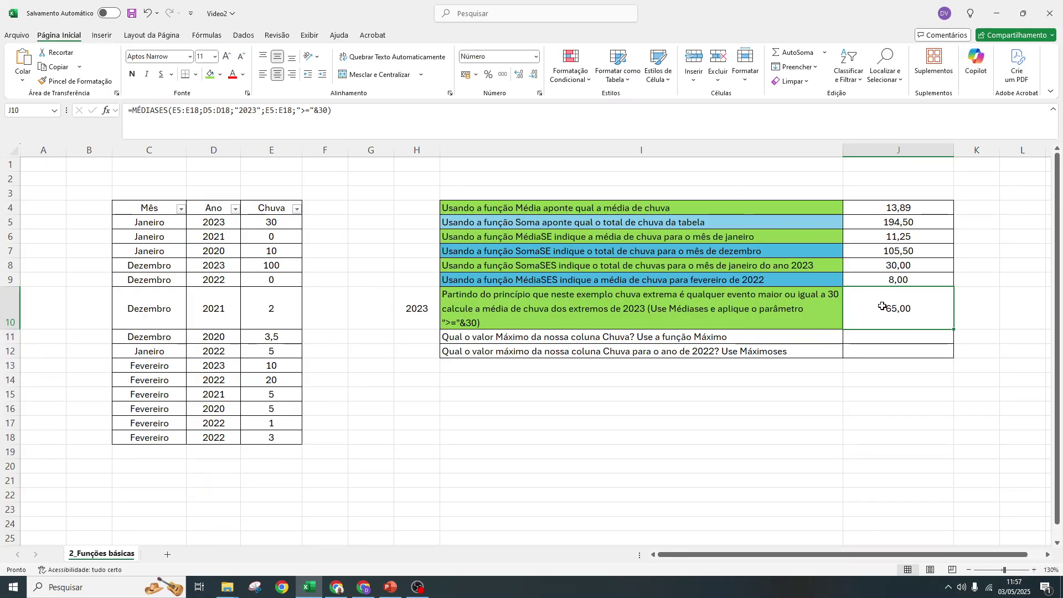
click(261, 111)
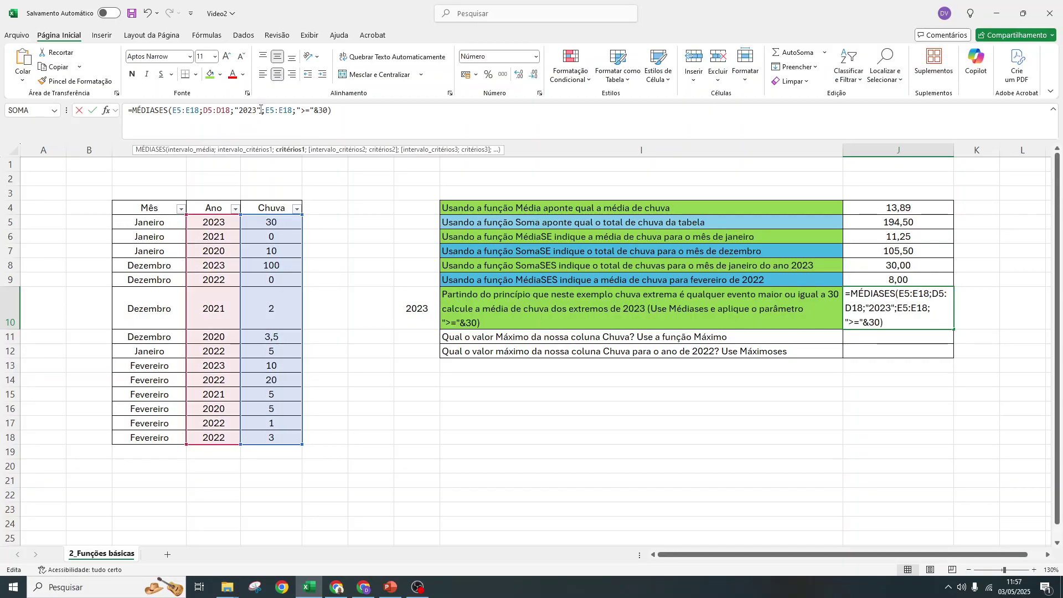
drag(259, 110, 236, 110)
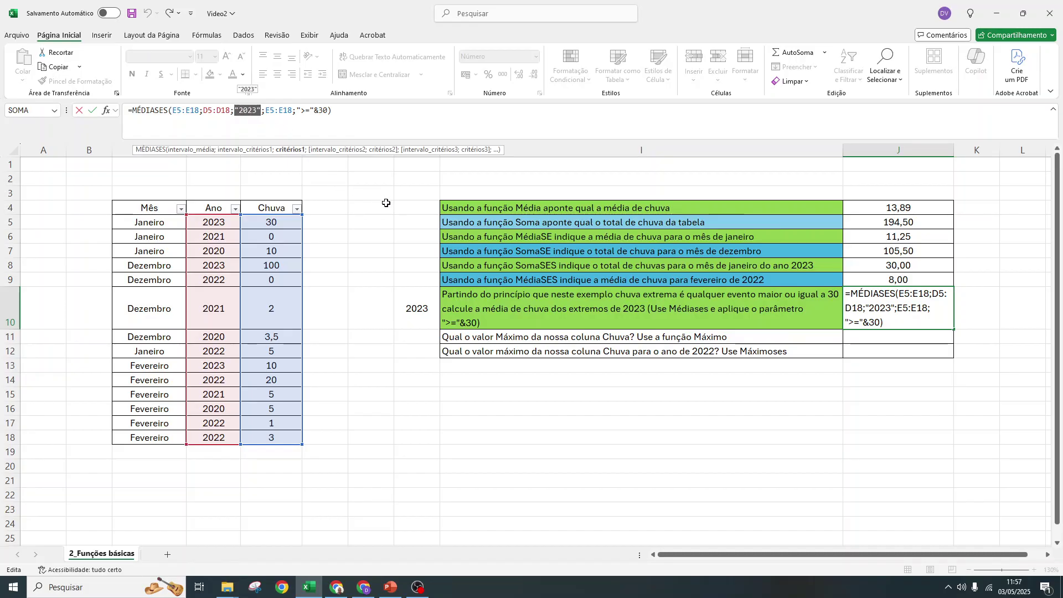
click(413, 308)
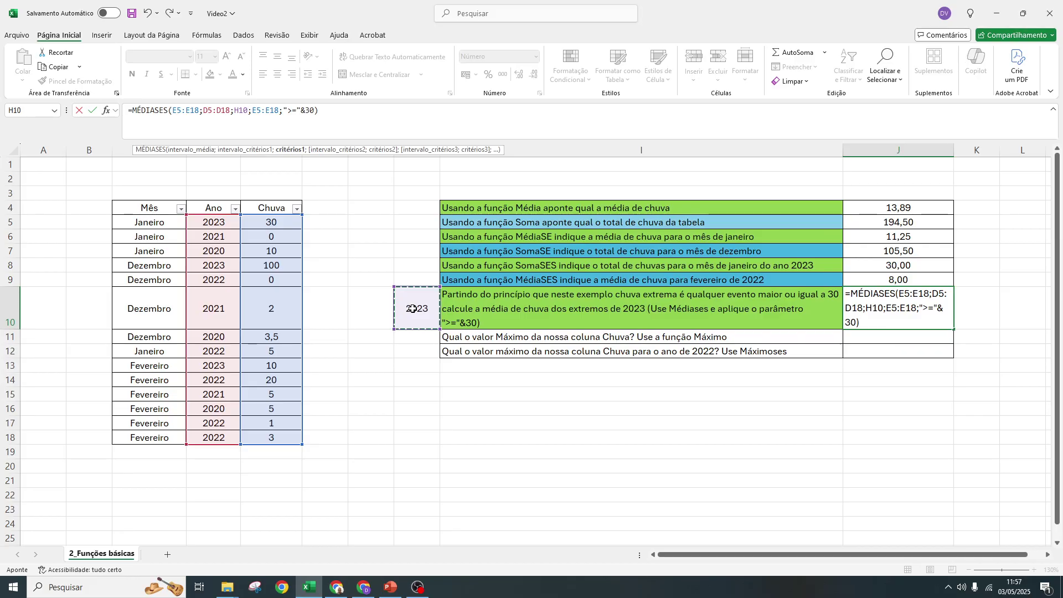
key(Return)
click(895, 309)
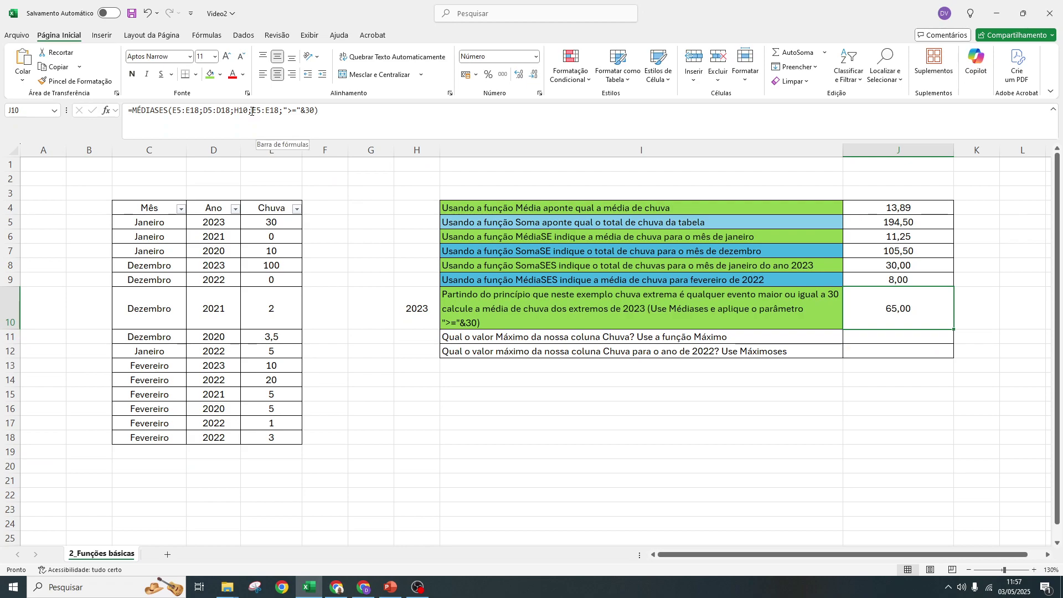
Step: Try to point the year criterion of J10's MÉDIASES formula to the empty cell H11
click(417, 150)
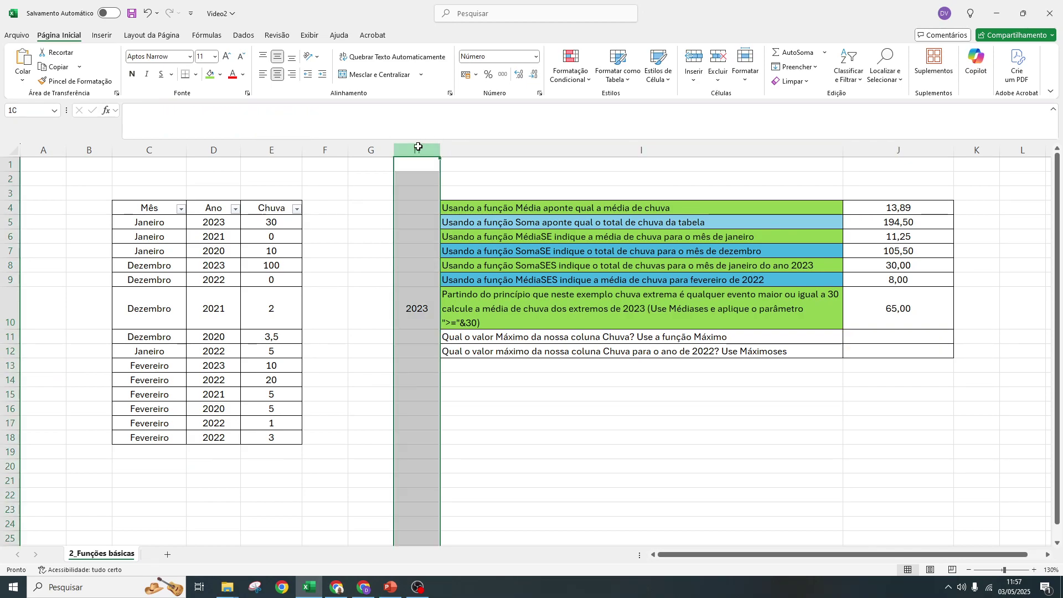
click(411, 308)
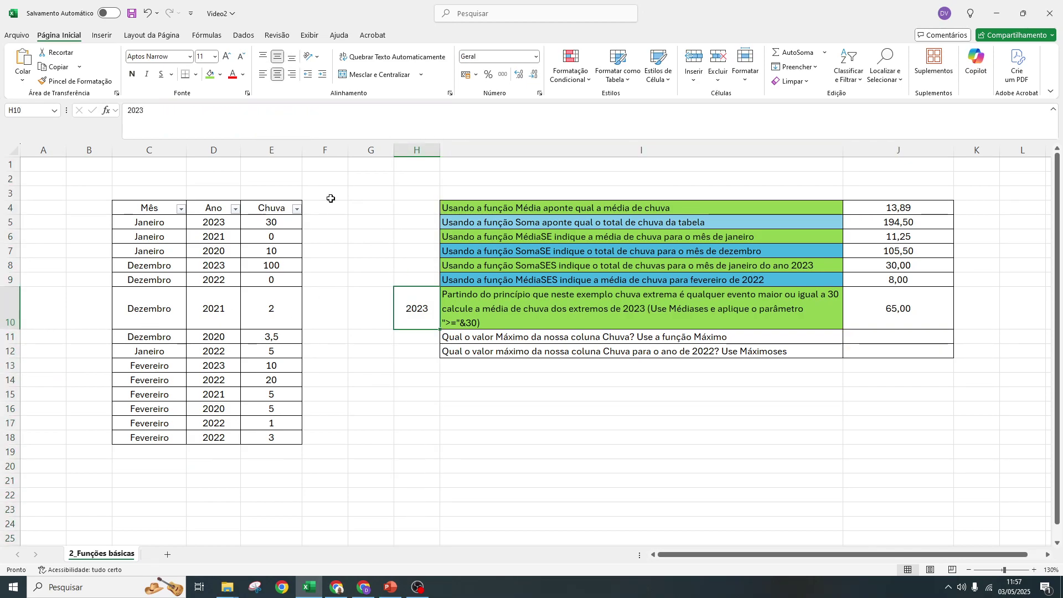
key(Right)
key(Right)
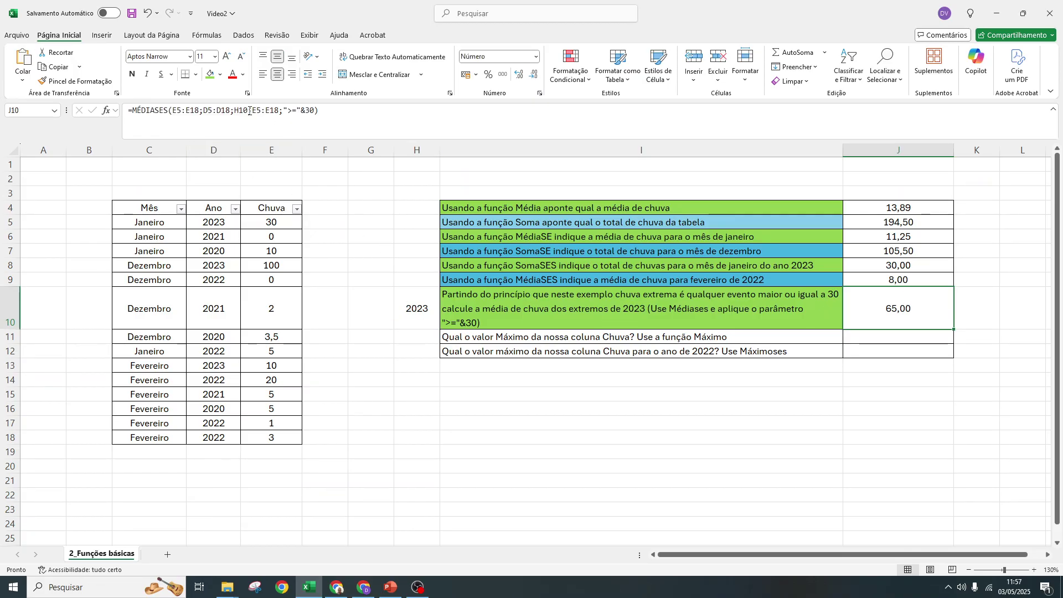
drag(249, 112, 233, 112)
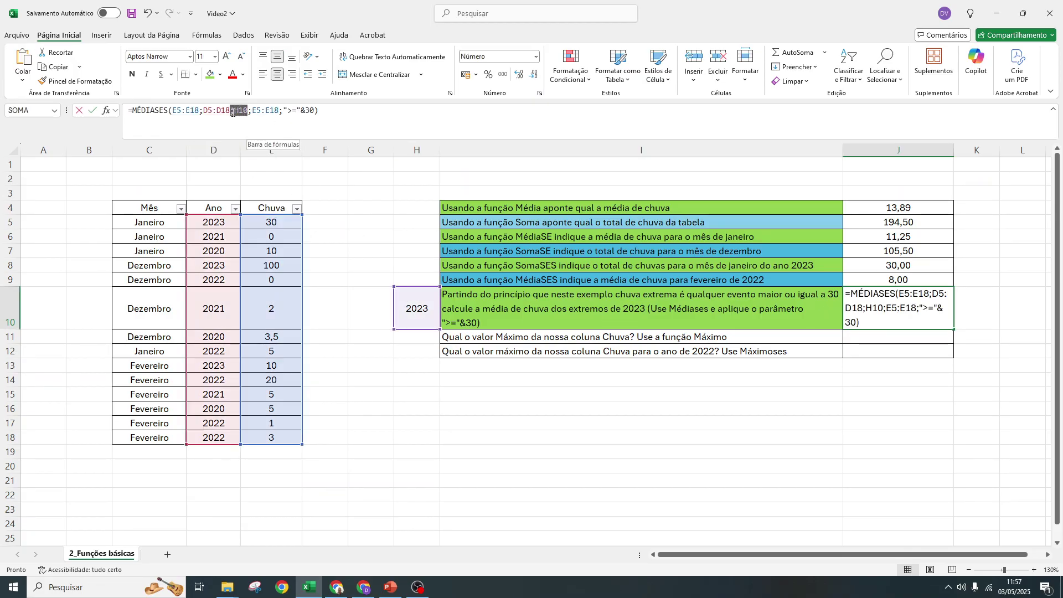
click(421, 337)
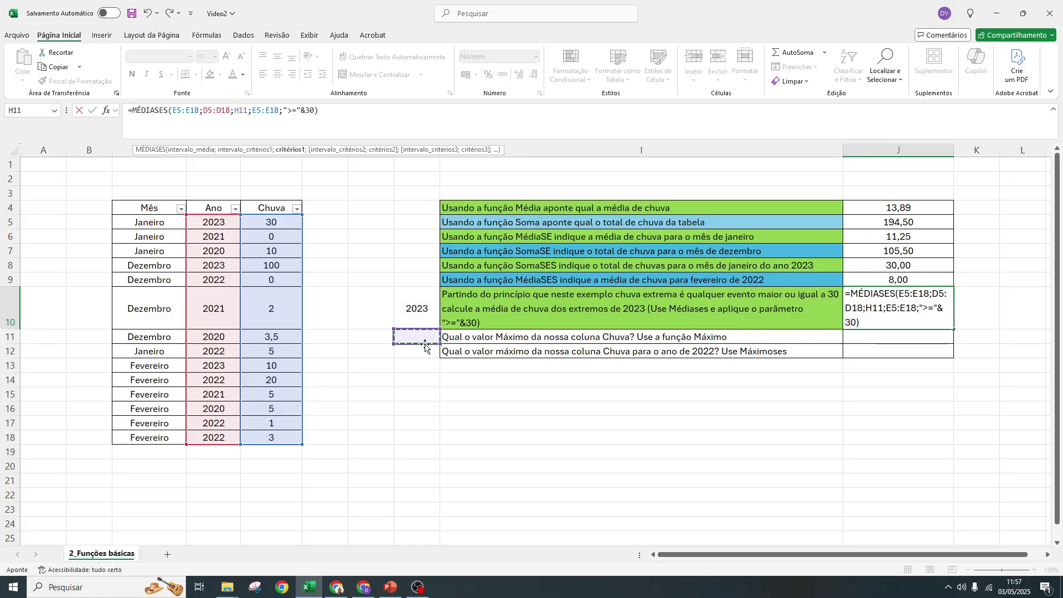
key(ctrl+Return)
click(417, 311)
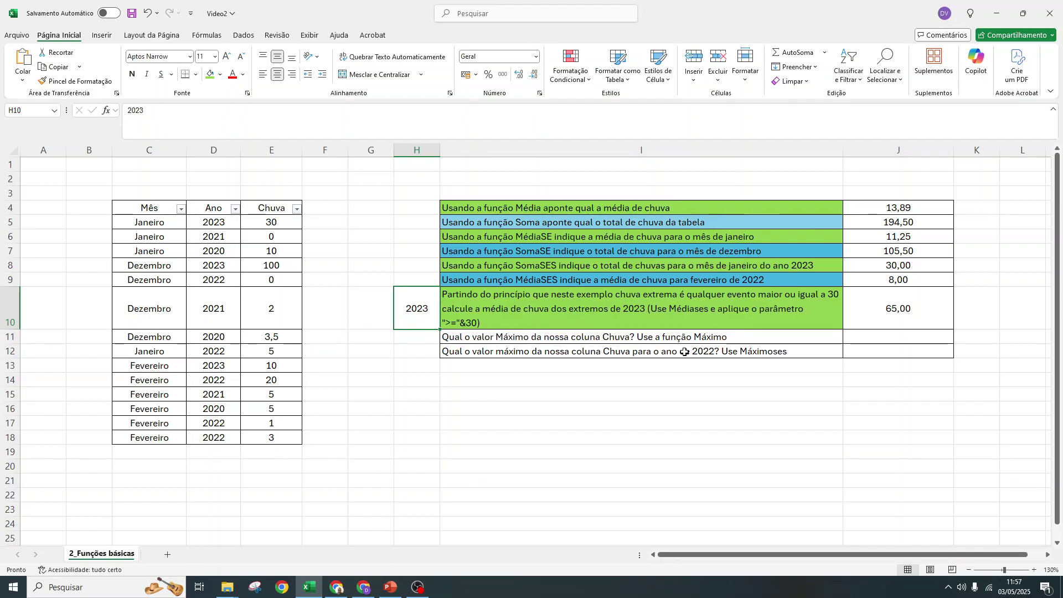
Step: Enter =MÁXIMO(E5:E18) in J11 to answer the question about the Chuva column's maximum
click(899, 337)
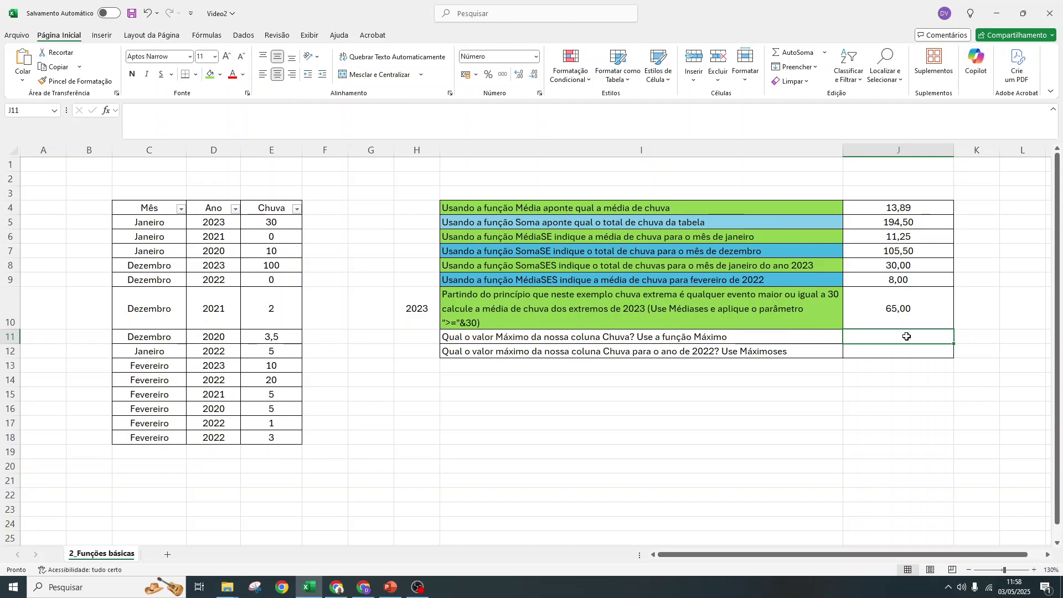
text(=)
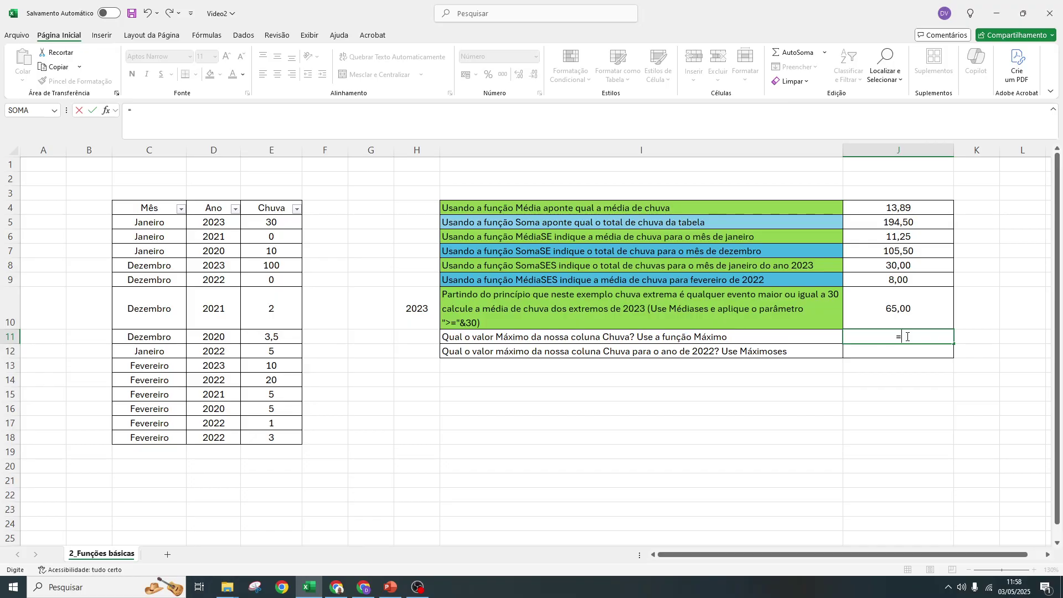
text(Máximo)
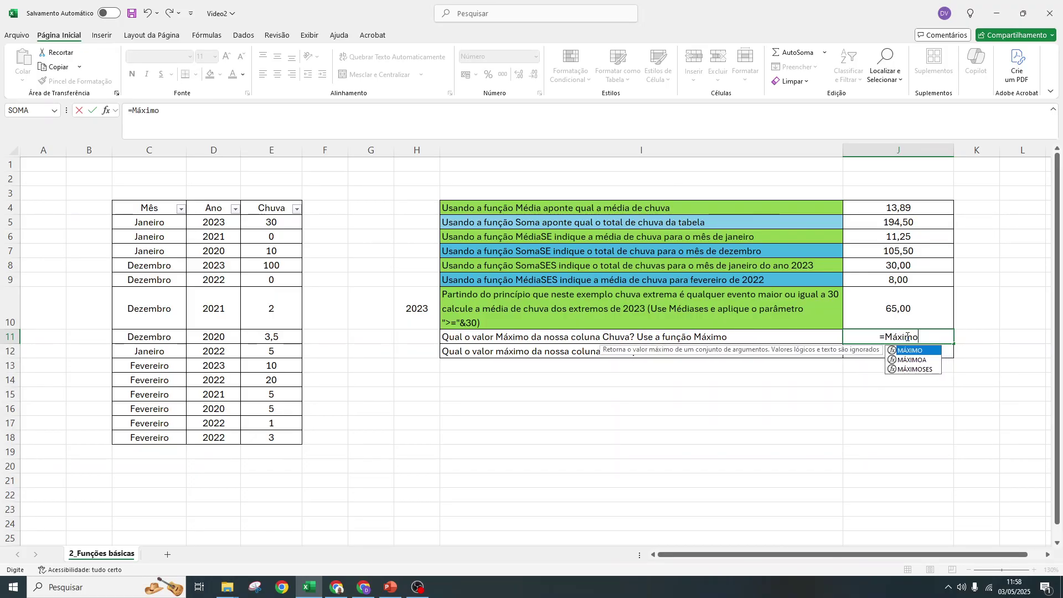
double_click(916, 351)
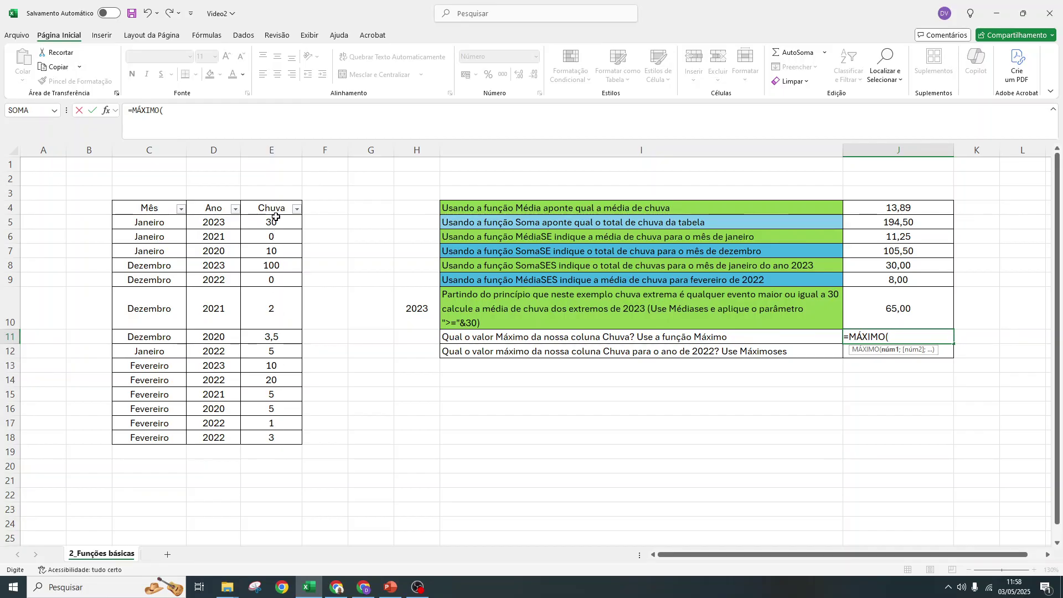
drag(276, 220, 278, 439)
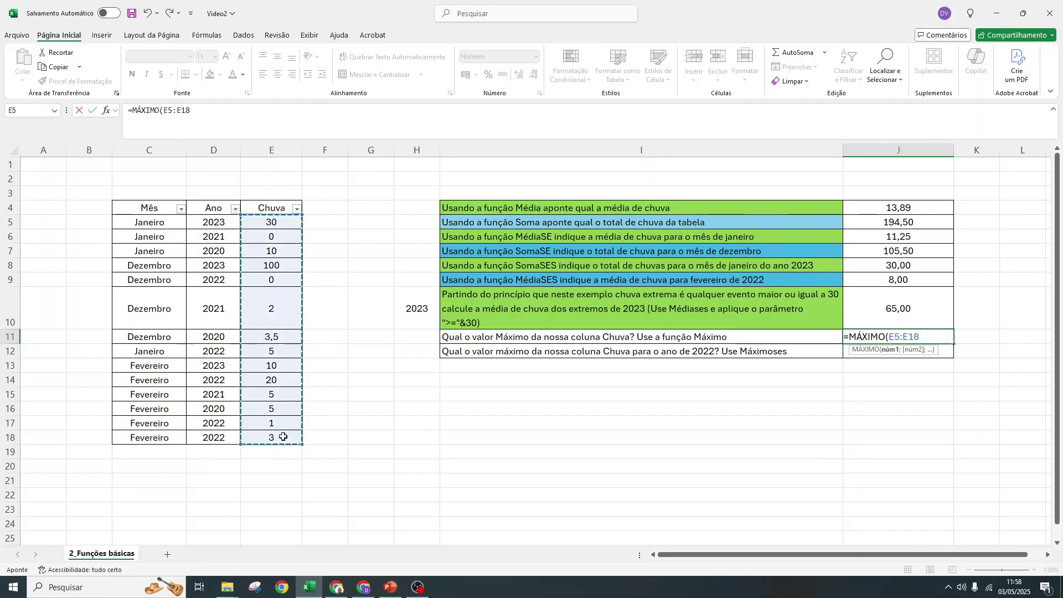
text())
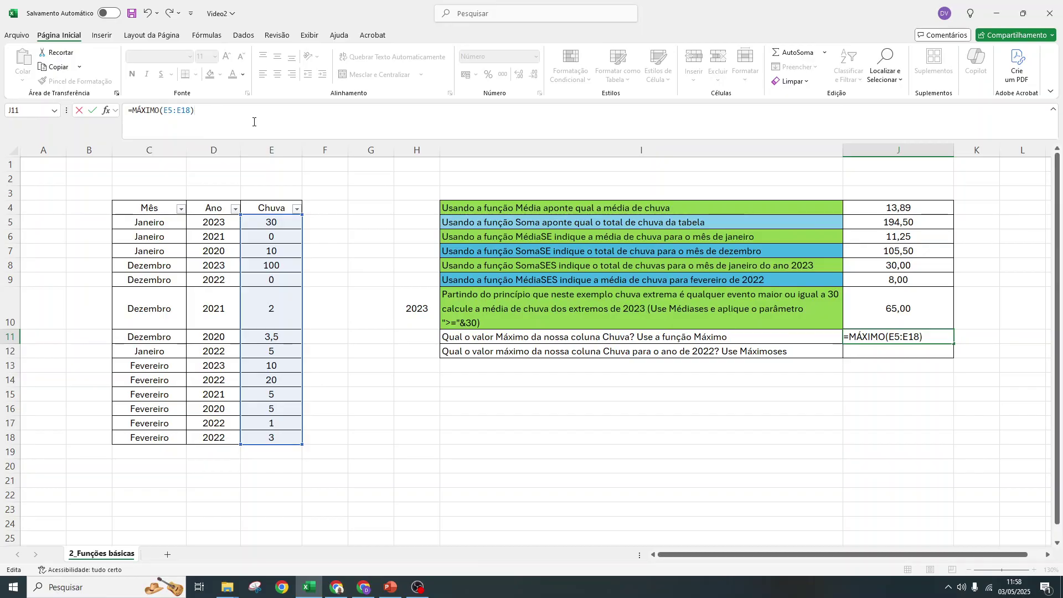
key(Return)
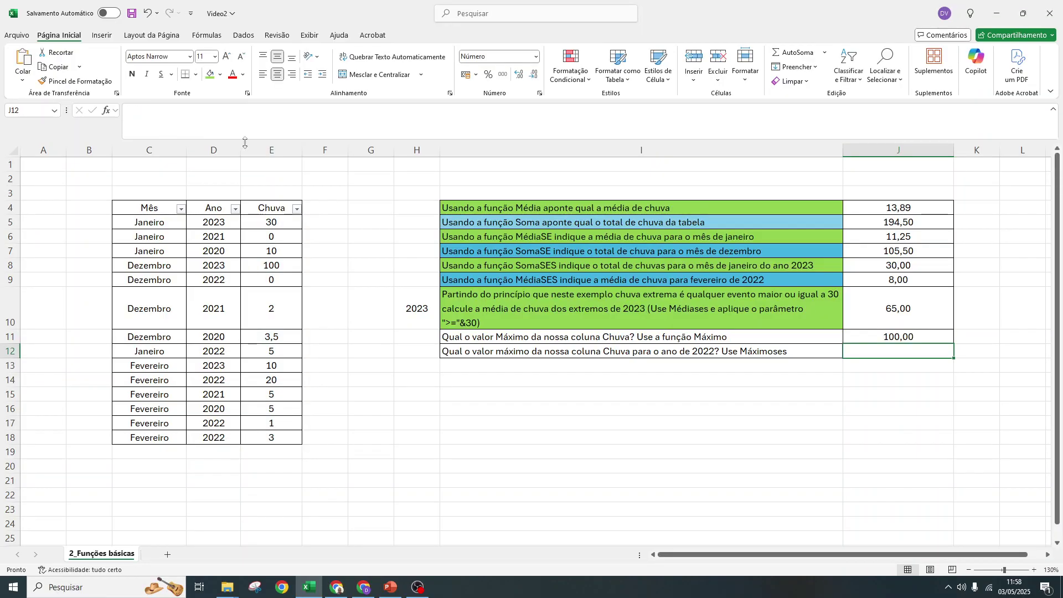
Step: Start a new question in I13 with the text "Qual o valor Mínimo de Chuva? U"
click(521, 368)
text(Qual o valor )
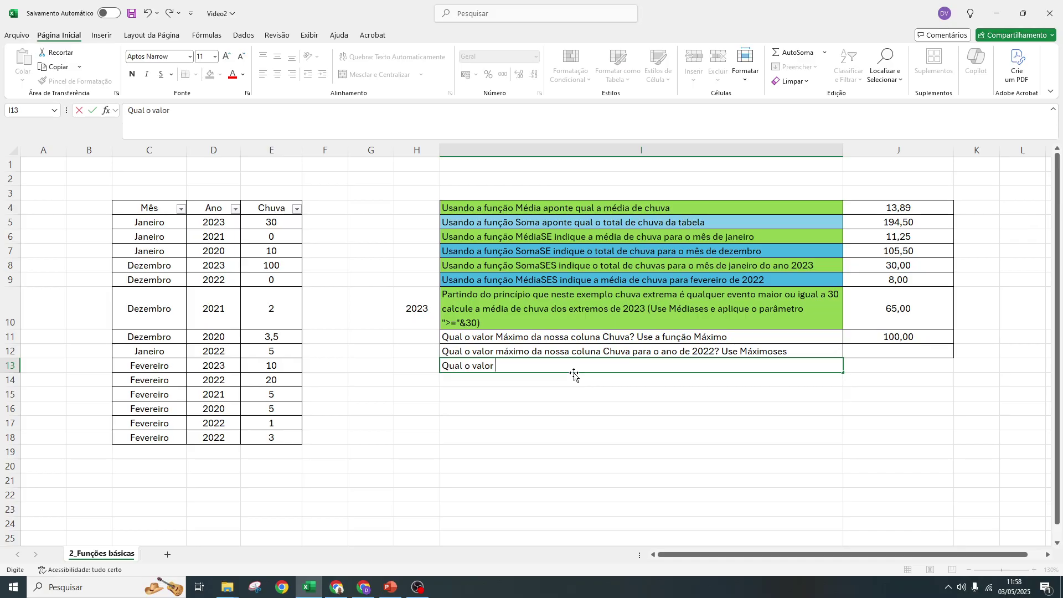
text(Mínimo)
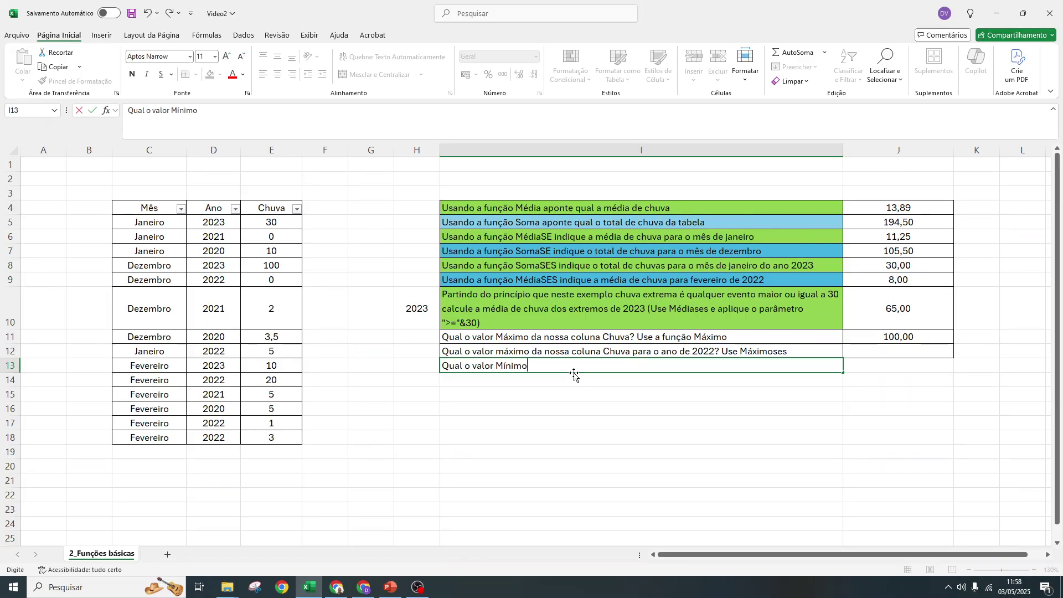
text( da Chuva? U)
Step: Fill the maximum question in I11 and the new minimum question in I13 with the same medium blue
click(554, 340)
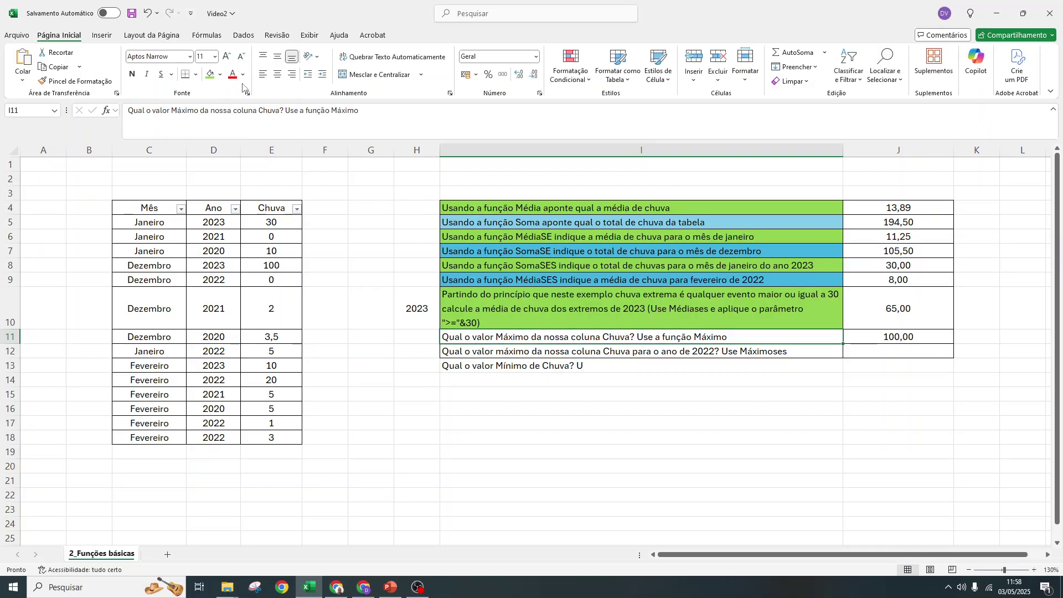
click(221, 75)
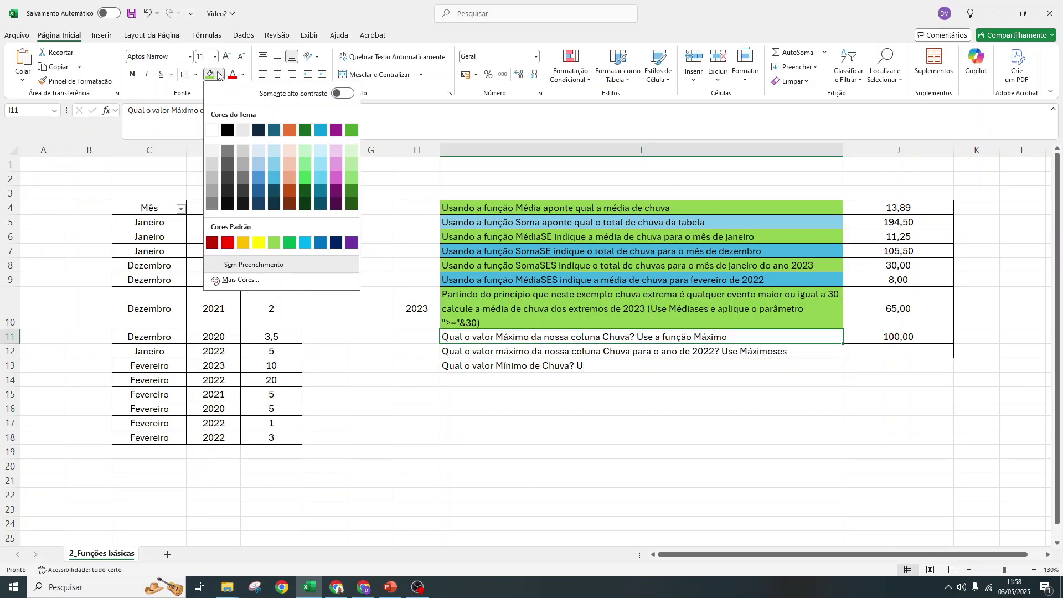
click(263, 178)
click(523, 367)
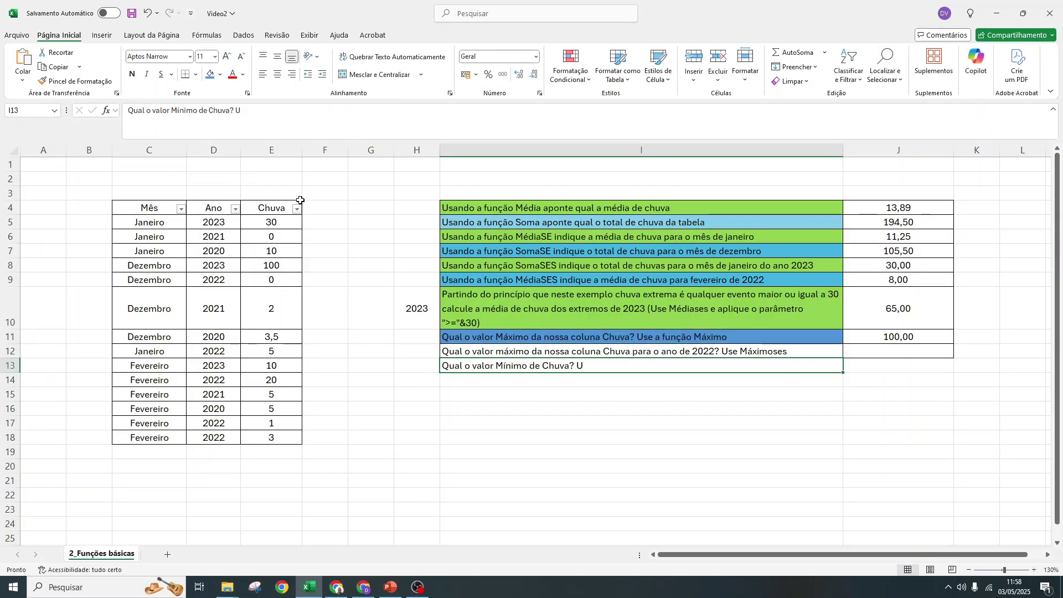
click(210, 76)
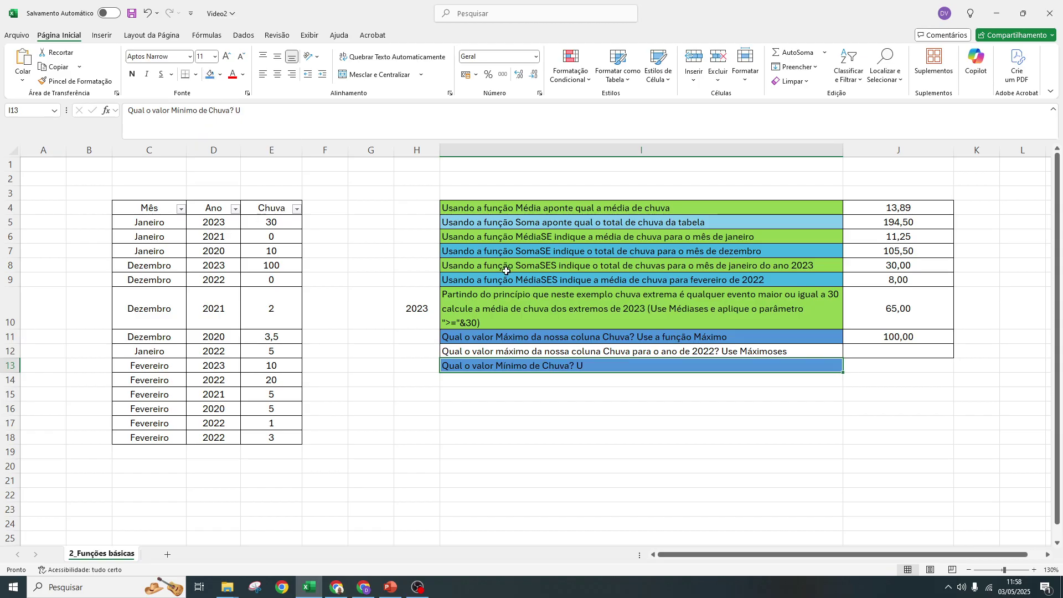
Step: Complete the question in I13 so it reads "Qual o valor Mínimo de Chuva? Use Mínimo"
double_click(593, 368)
text(Use )
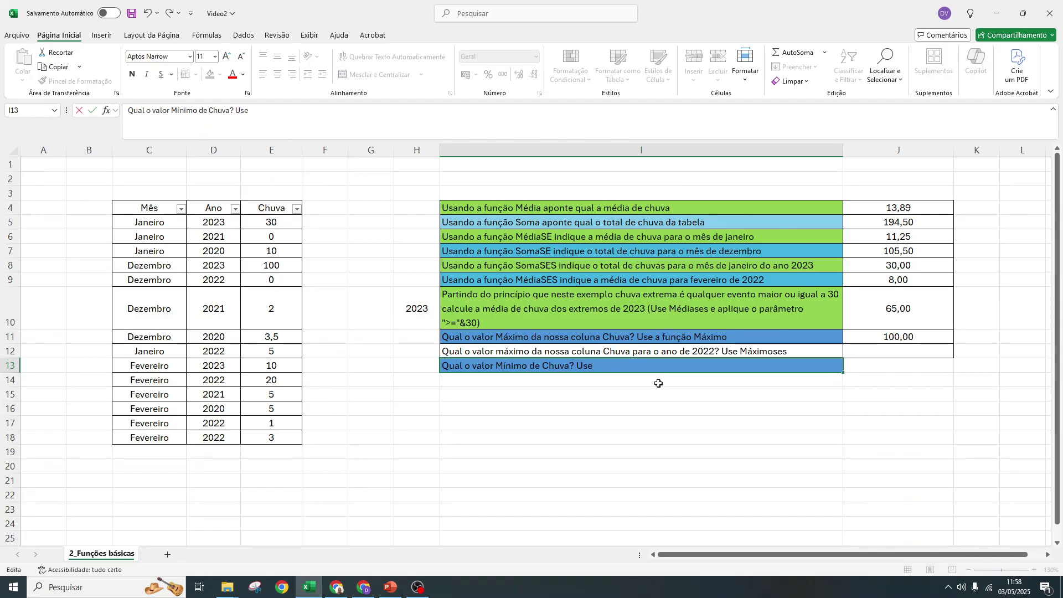
text(Mínimo)
key(Tab)
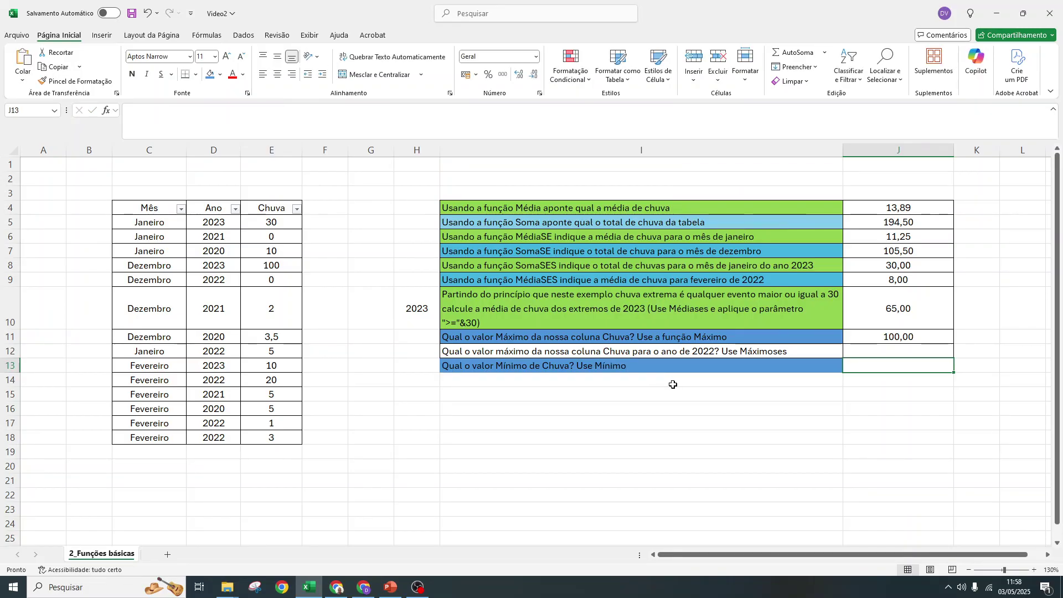
Step: Enter =MÍNIMO(E5:E18) in J13 to answer the question about the minimum Chuva value
click(284, 242)
click(277, 279)
click(899, 364)
text(=M´´)
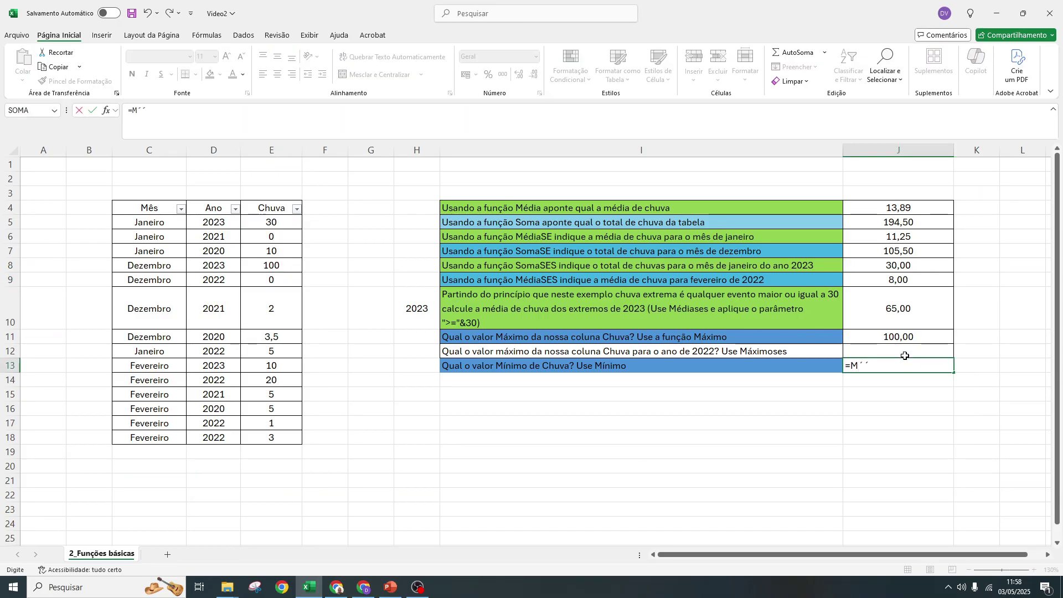
key(BackSpace)
key(BackSpace)
text(ínim)
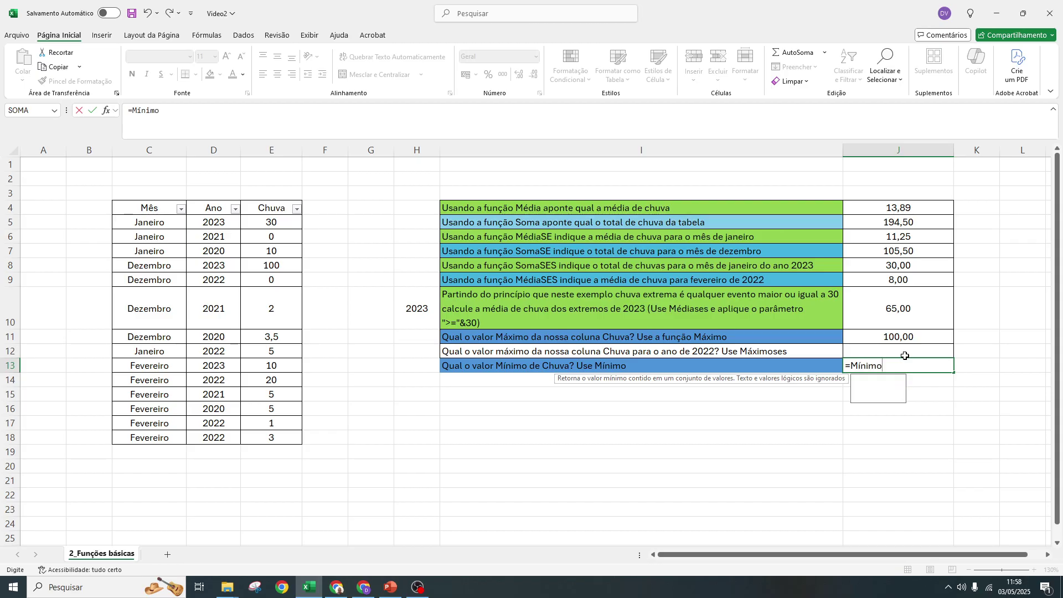
text(o)
double_click(888, 380)
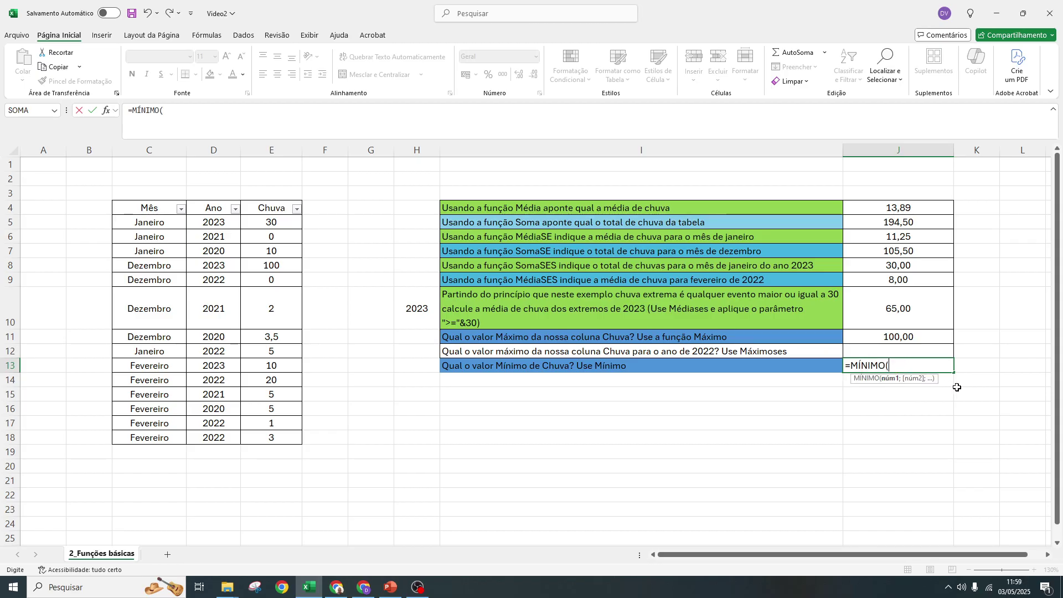
drag(288, 218, 292, 439)
click(210, 110)
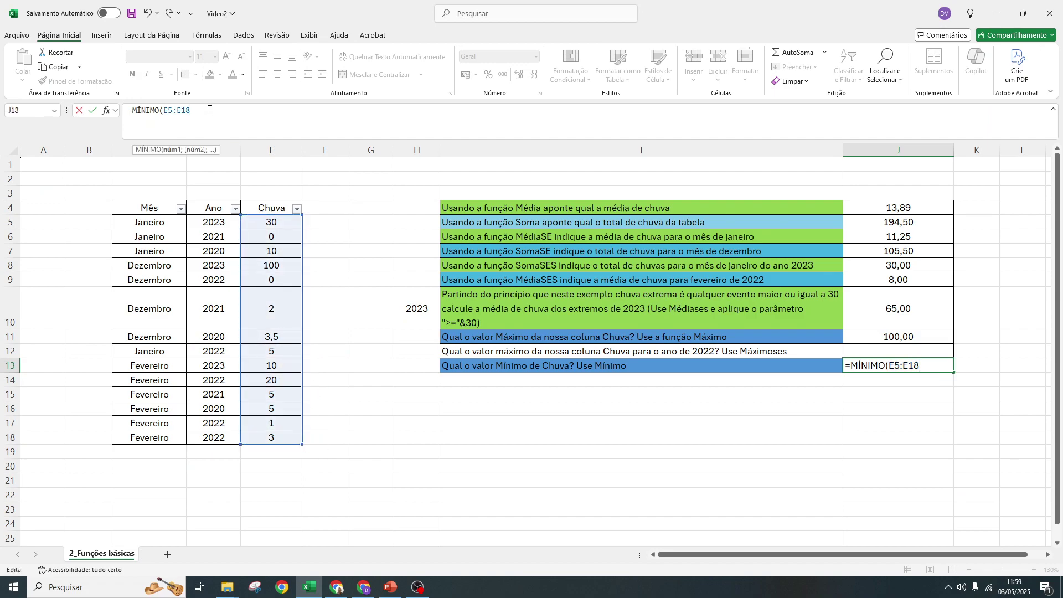
text())
key(Return)
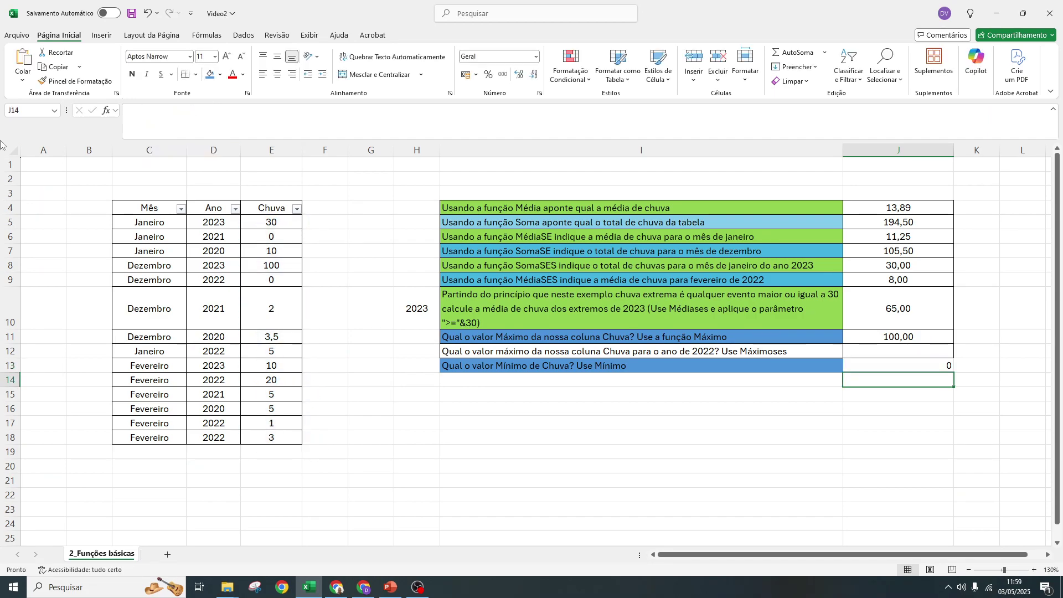
Step: Test the minimum formula by changing the Chuva values in E9 to 1 and E6 to 3, and centre J13 horizontally
click(278, 281)
text(1)
key(Return)
key(Down)
key(Down)
key(Up)
key(Up)
key(Up)
key(Up)
key(Up)
key(Up)
key(Up)
key(Up)
key(Down)
text(3)
key(Return)
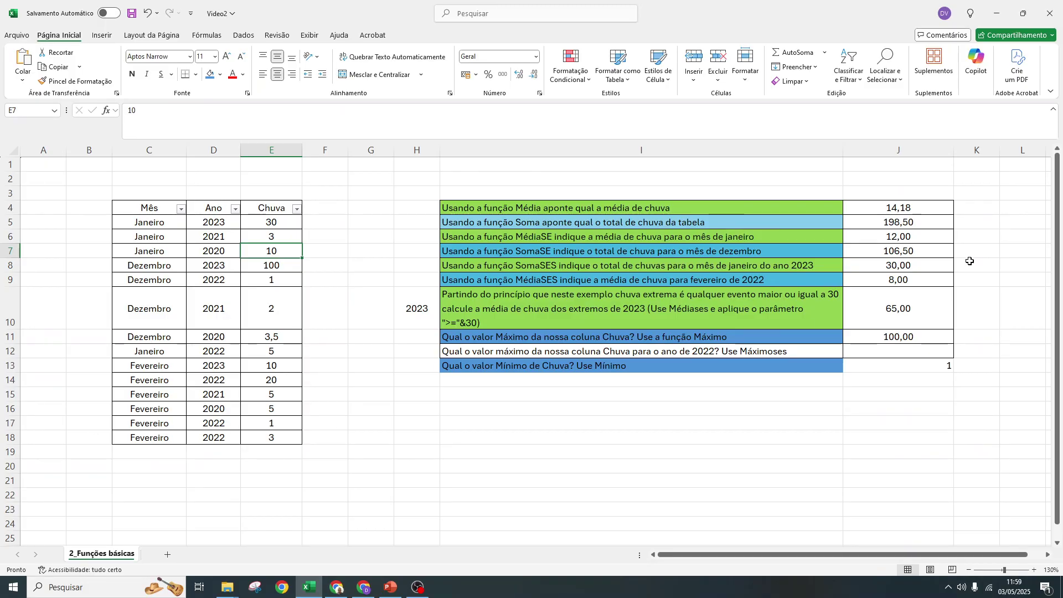
click(943, 361)
click(278, 75)
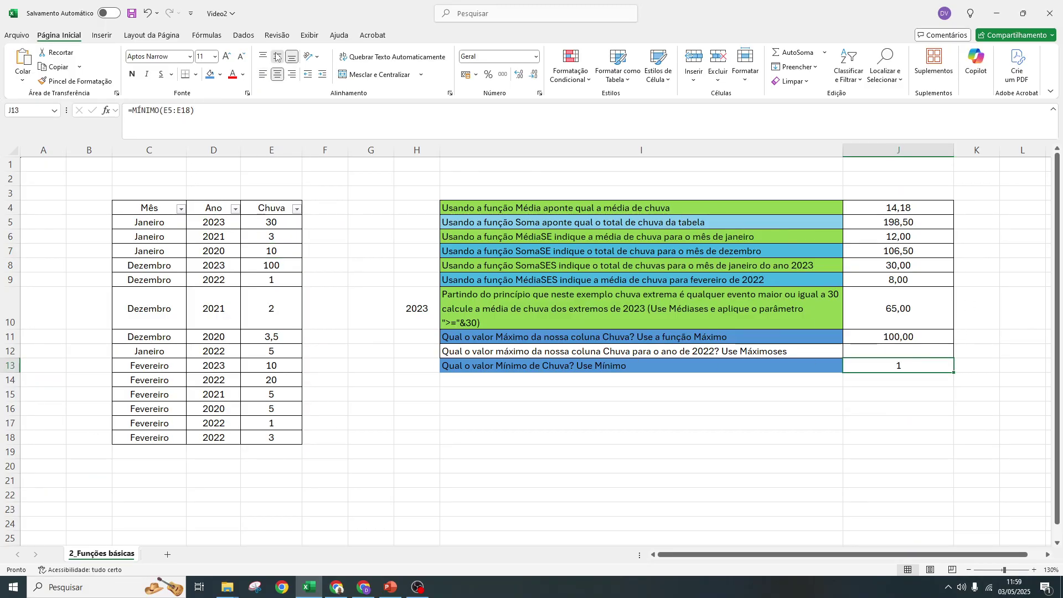
Step: Undo the centring of J13 and the test values entered in E6 and E9
click(281, 237)
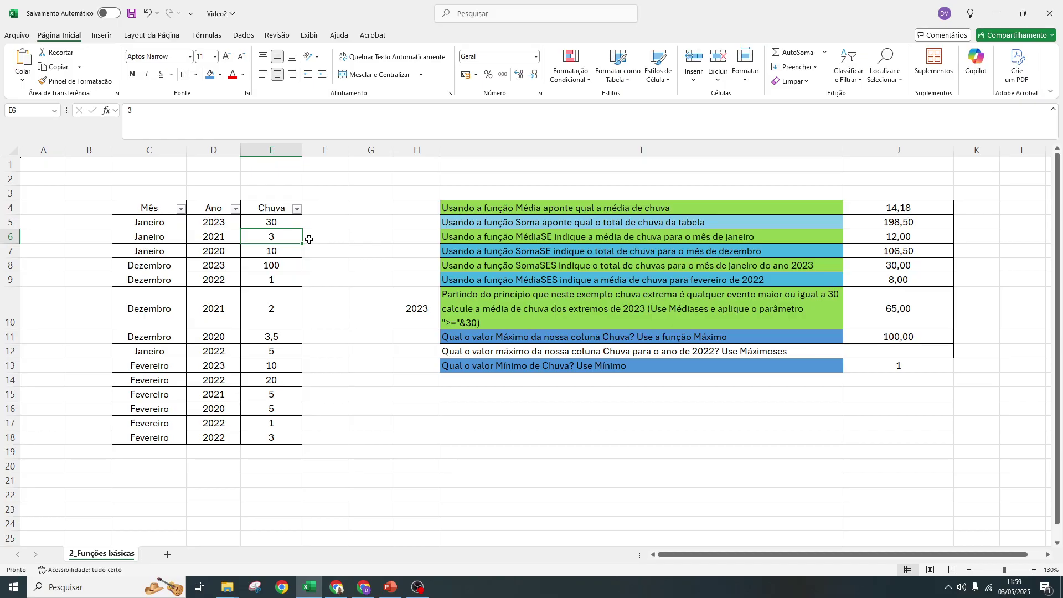
key(ctrl+z)
key(ctrl+z)
key(ctrl+z)
Step: Centre J13 horizontally and vertically, and apply all borders to the question-and-answer range I4:J13
click(900, 362)
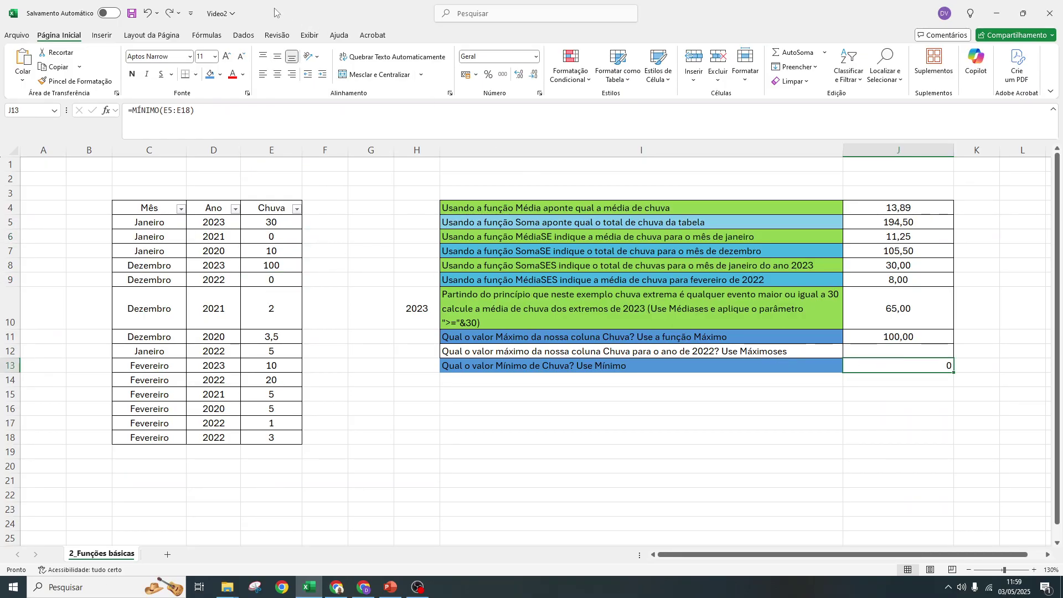
click(277, 74)
click(278, 56)
drag(554, 209, 908, 367)
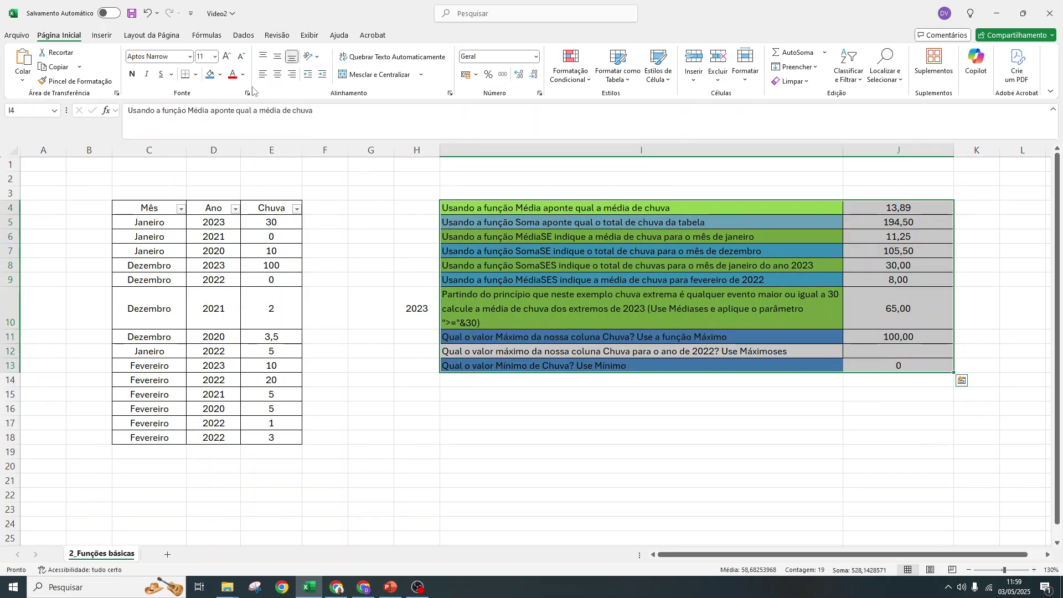
click(196, 74)
click(216, 185)
Step: Enter =MÁXIMOSES(E5:E18;D5:D18;"2022") in J12 to answer the question about the 2022 maximum
click(892, 354)
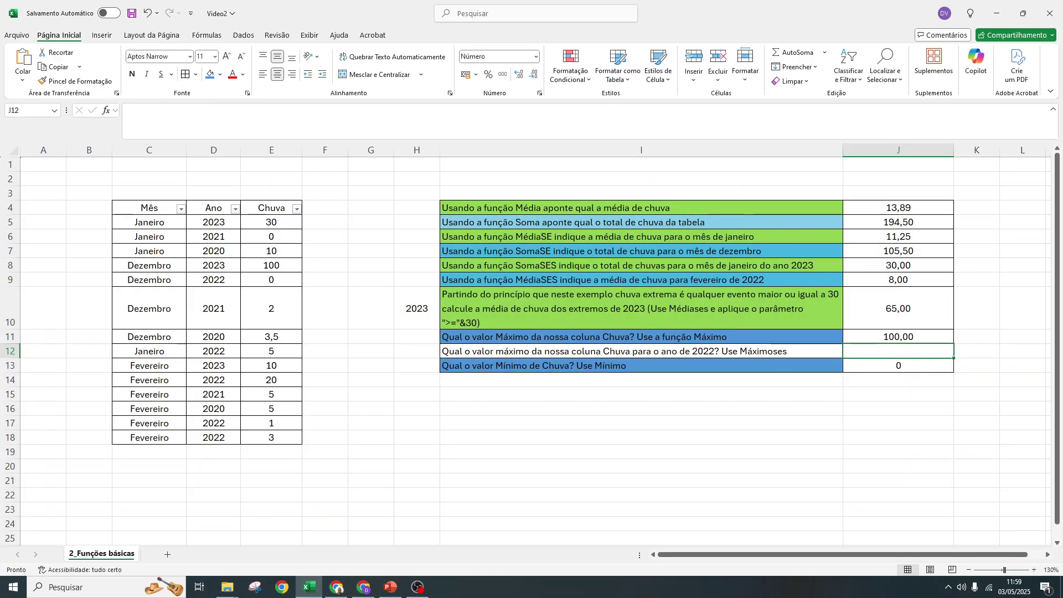
text(=Má)
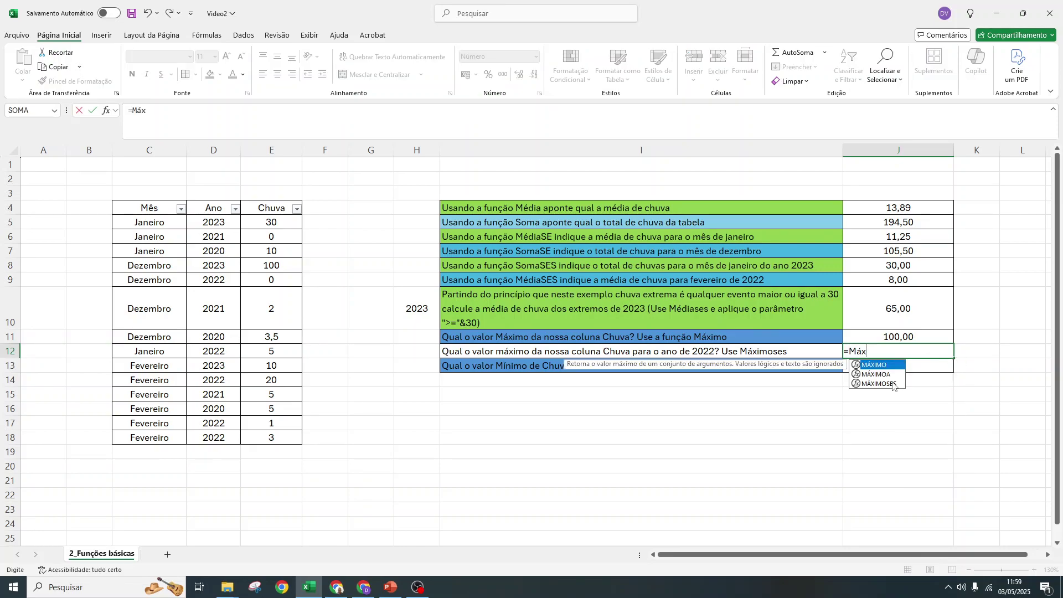
text(x)
double_click(881, 383)
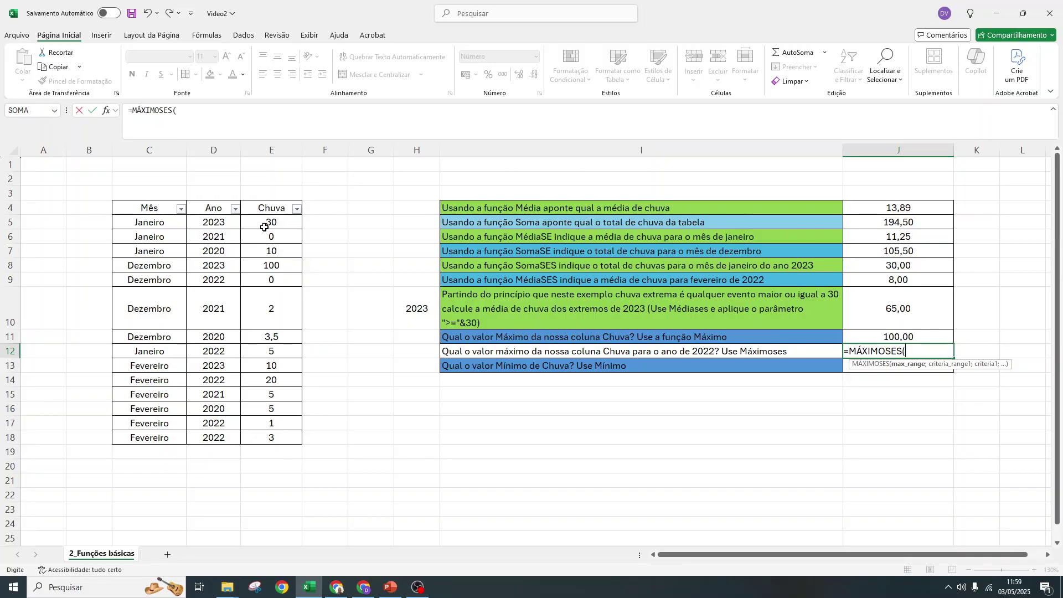
drag(269, 224, 272, 448)
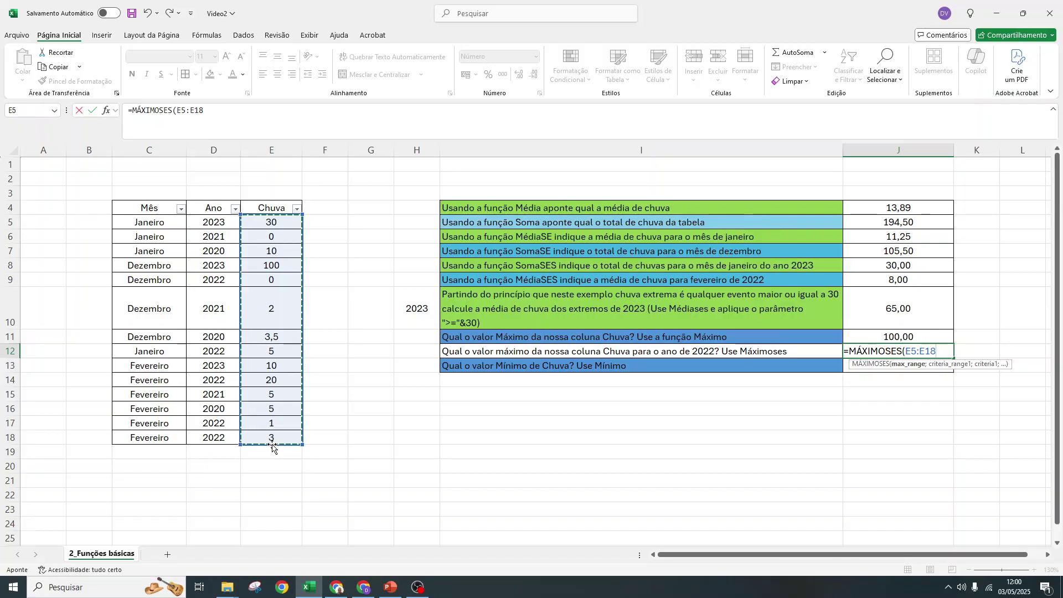
text(;)
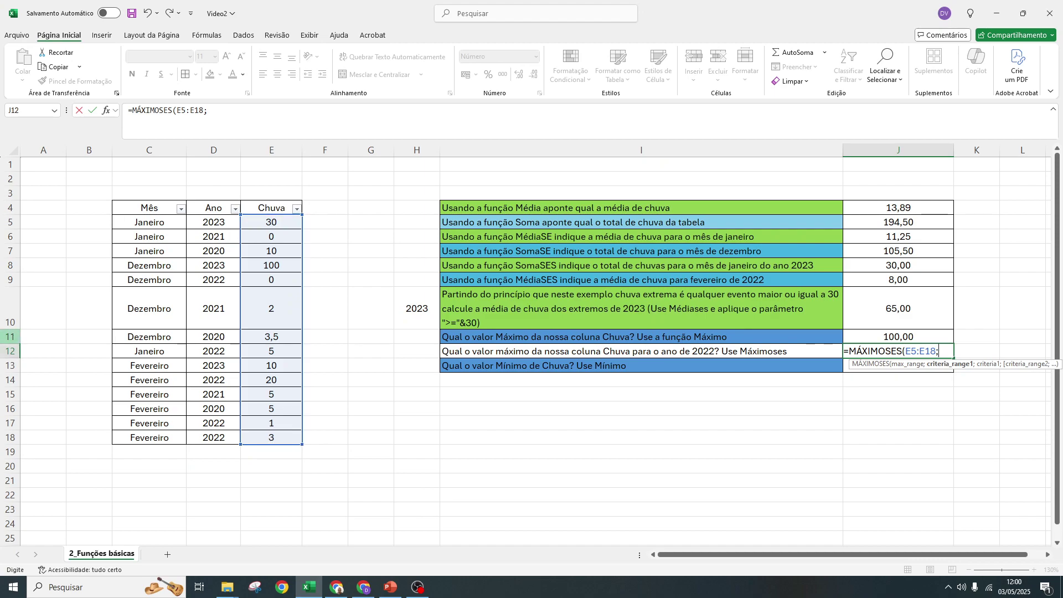
drag(214, 221, 214, 438)
click(267, 113)
text(;"2022)
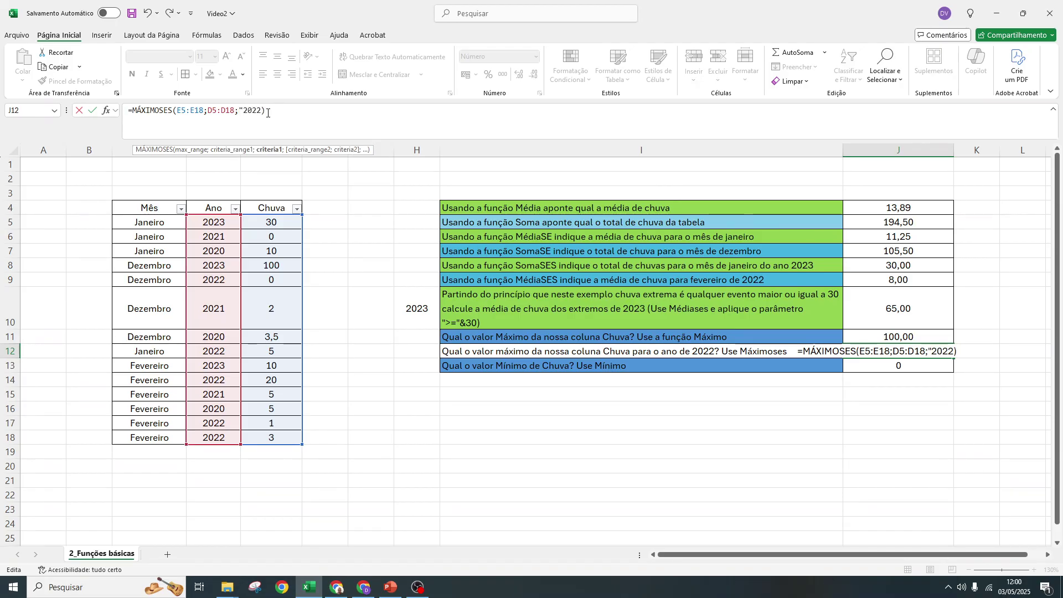
text("))
key(Return)
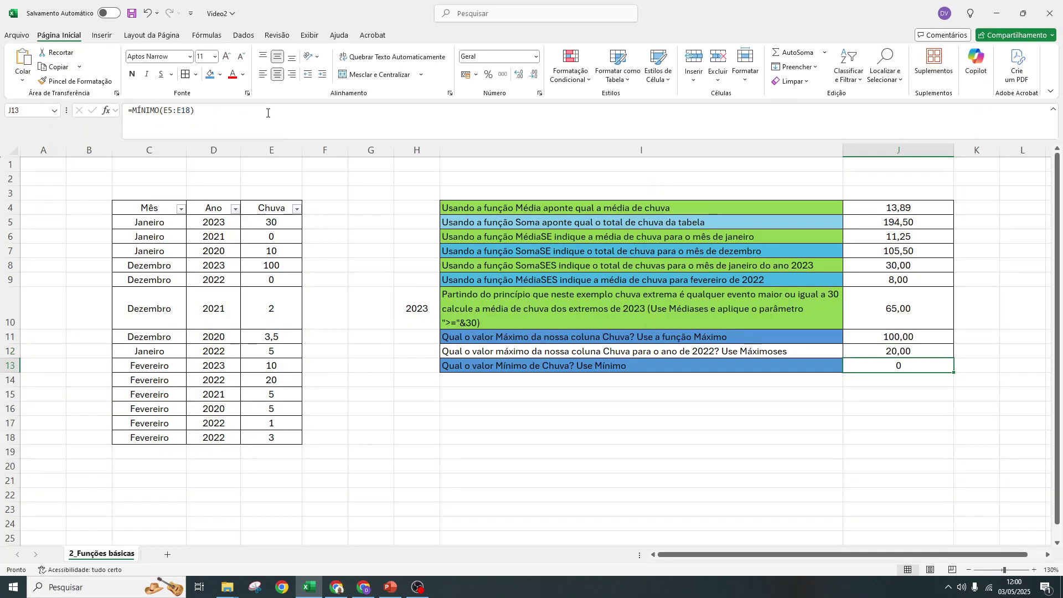
Step: Filter the Ano column to 2022 only and select the remaining Chuva values to check the maximum
click(235, 209)
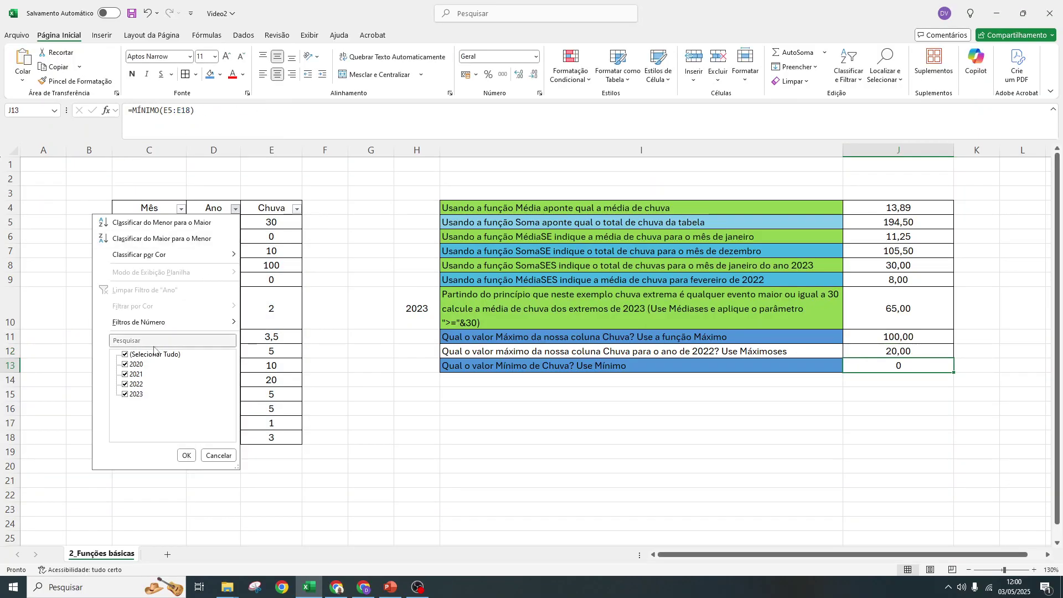
click(156, 355)
click(132, 385)
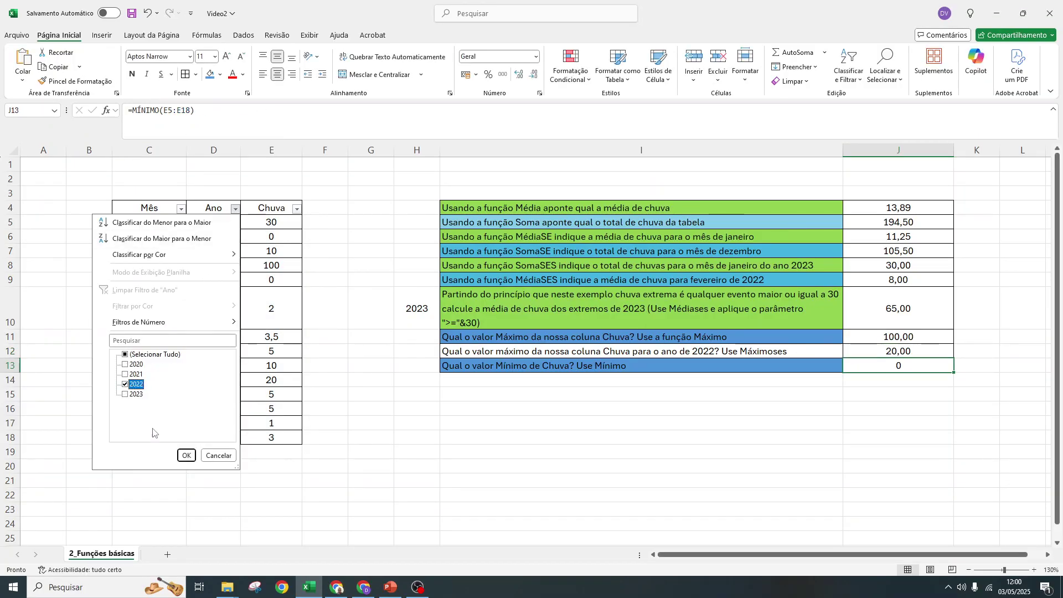
click(186, 455)
drag(273, 221, 280, 280)
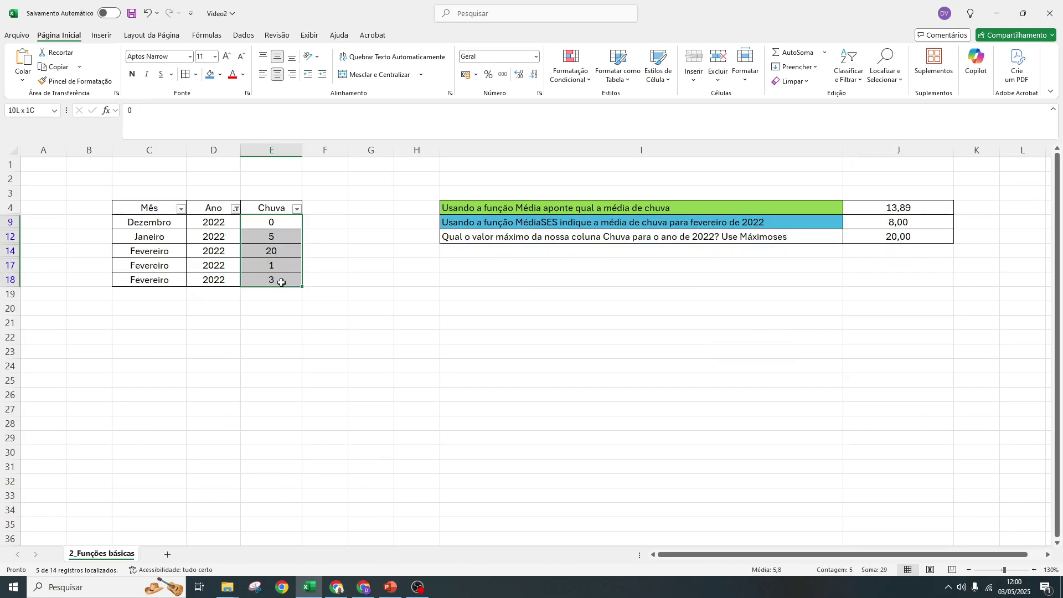
Step: Restore all years in the Ano column filter
click(236, 209)
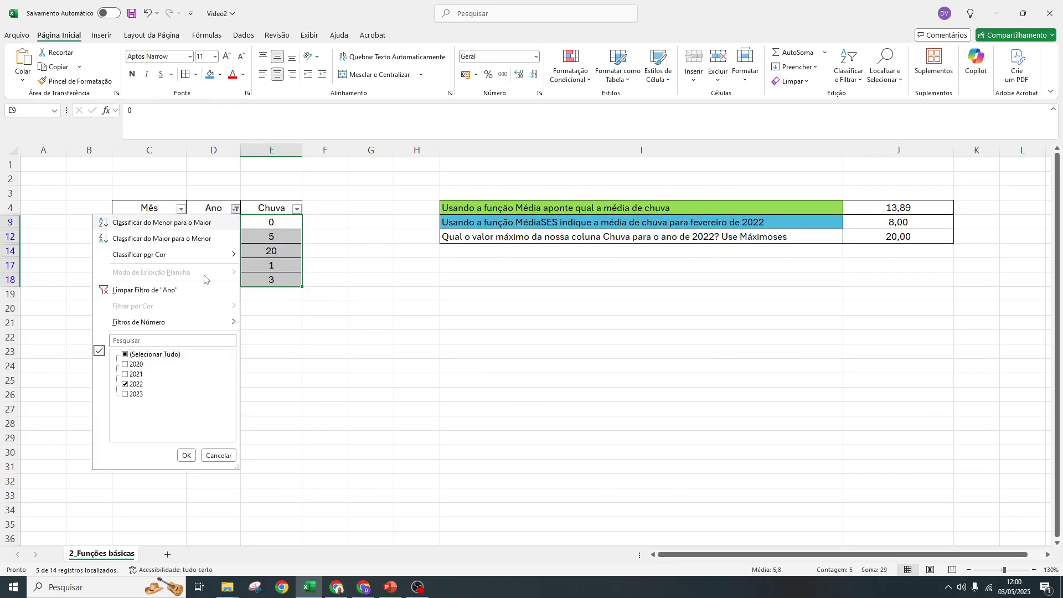
click(341, 338)
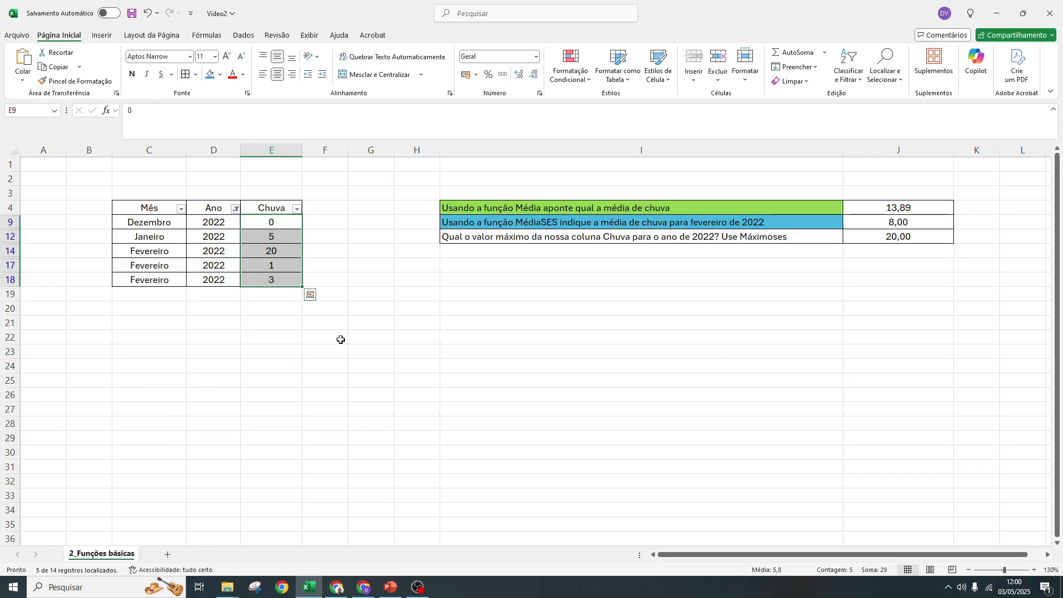
click(235, 210)
click(151, 355)
click(186, 456)
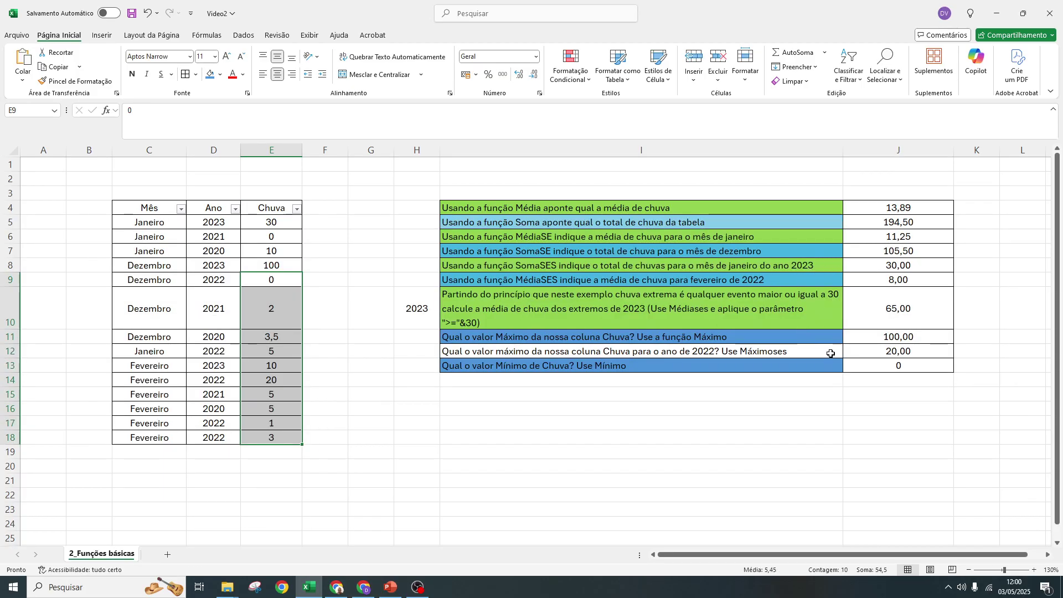
Step: Review the arguments of J12's MÁXIMOSES formula and replace the "2022" criterion with the placeholder xx
click(879, 354)
drag(239, 111, 271, 111)
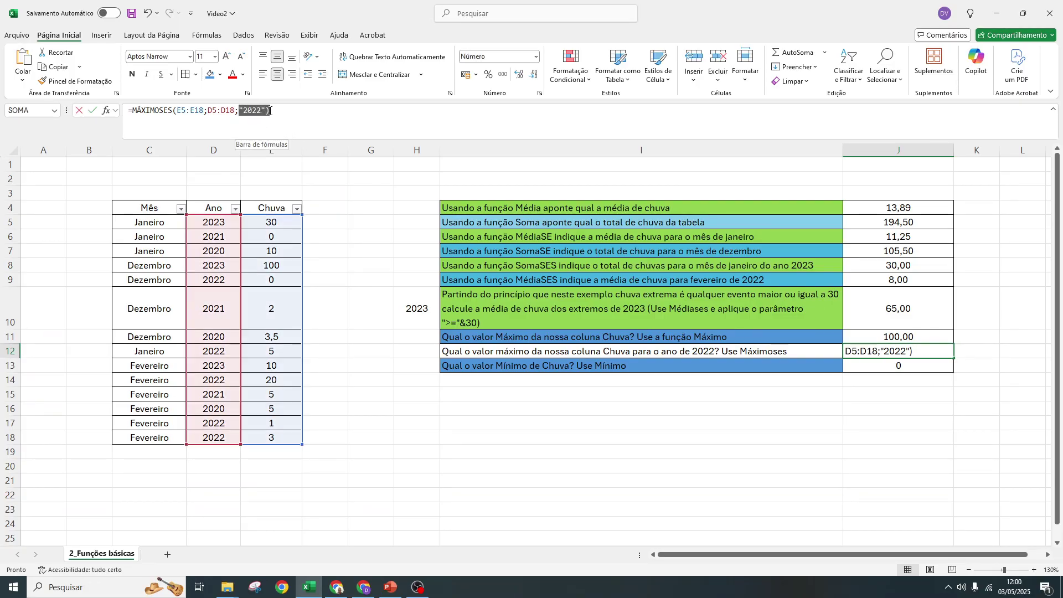
click(201, 110)
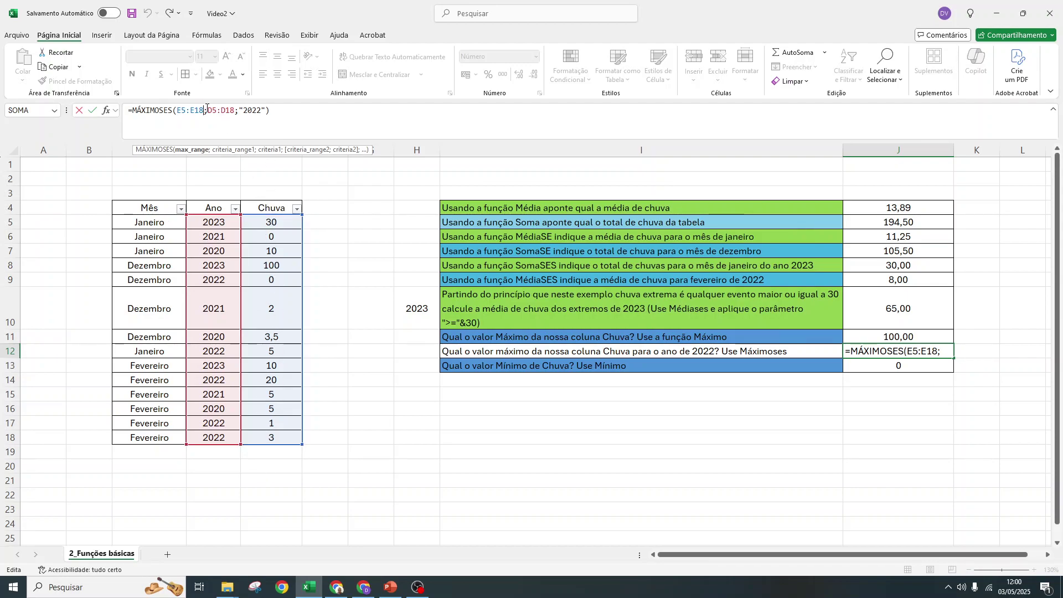
drag(207, 110, 237, 111)
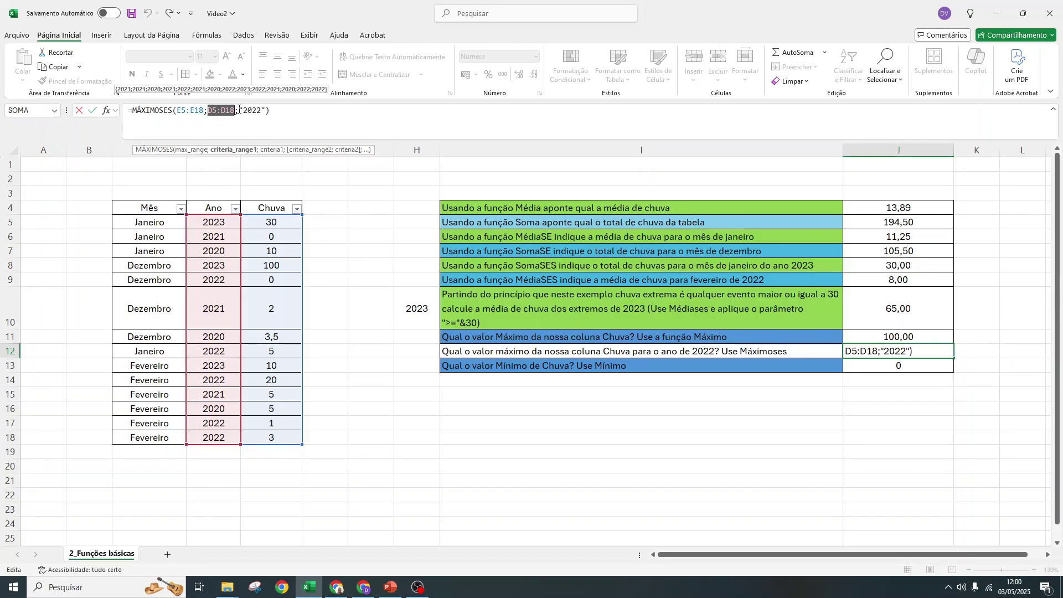
drag(239, 110, 266, 111)
text(xx)
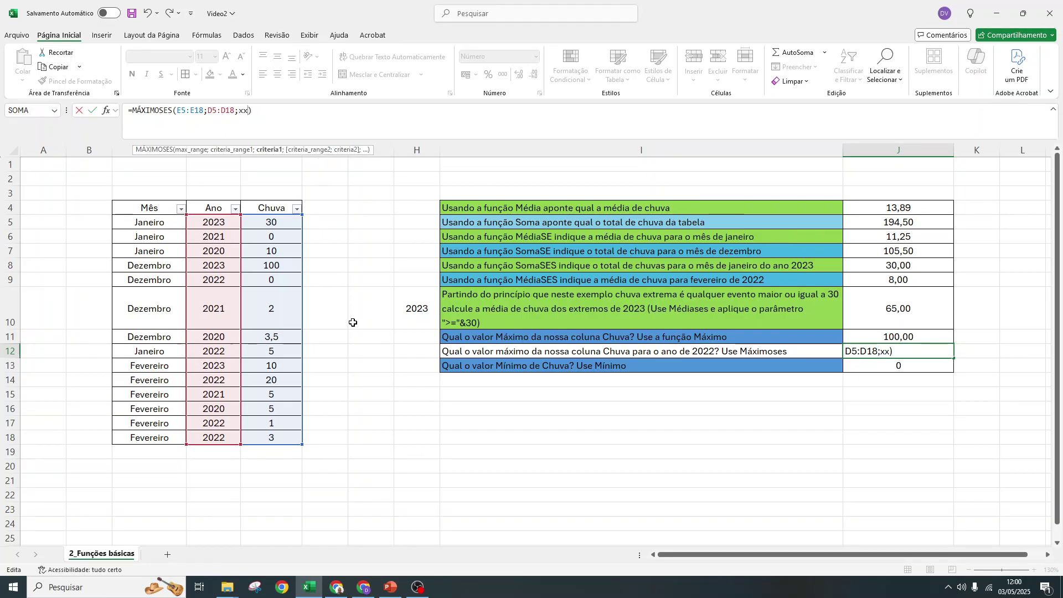
click(435, 352)
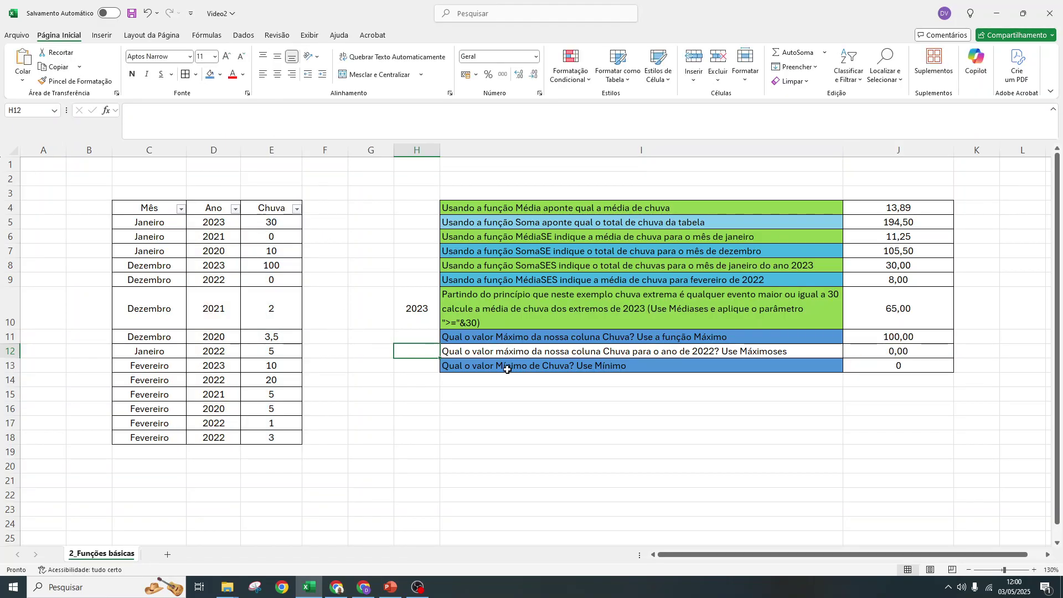
Step: Enter 2022, centred, in H12 and use that cell as the year criterion of J12's MÁXIMOSES formula
text(2022)
key(Return)
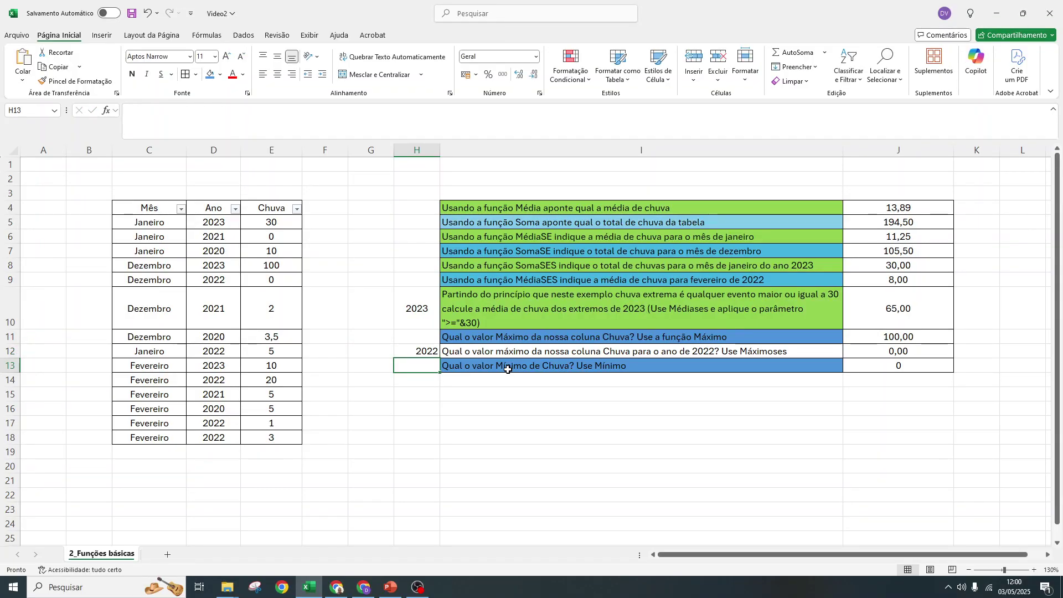
click(926, 353)
double_click(244, 112)
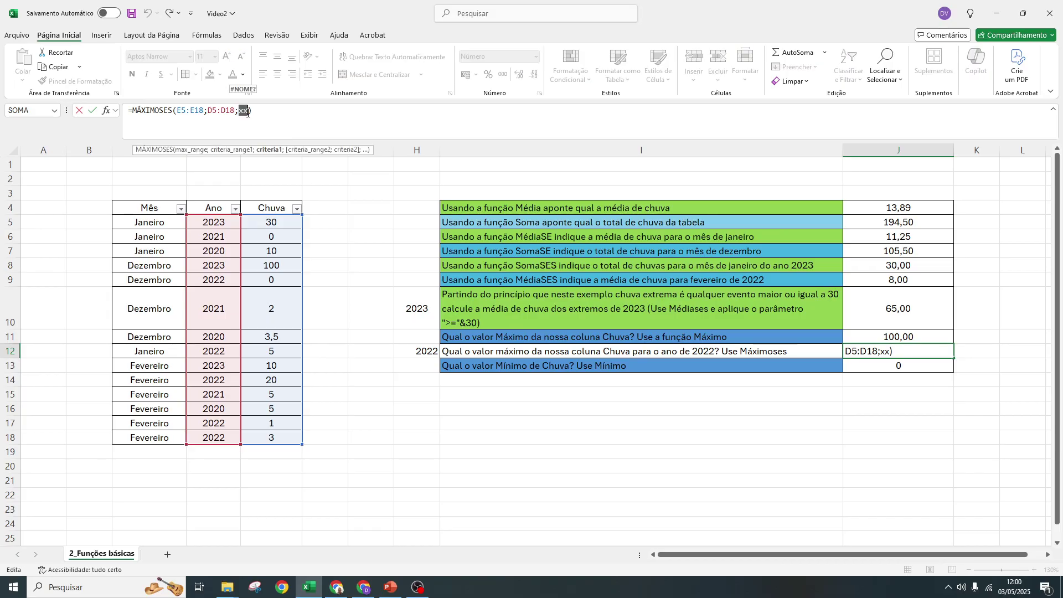
click(422, 350)
key(Return)
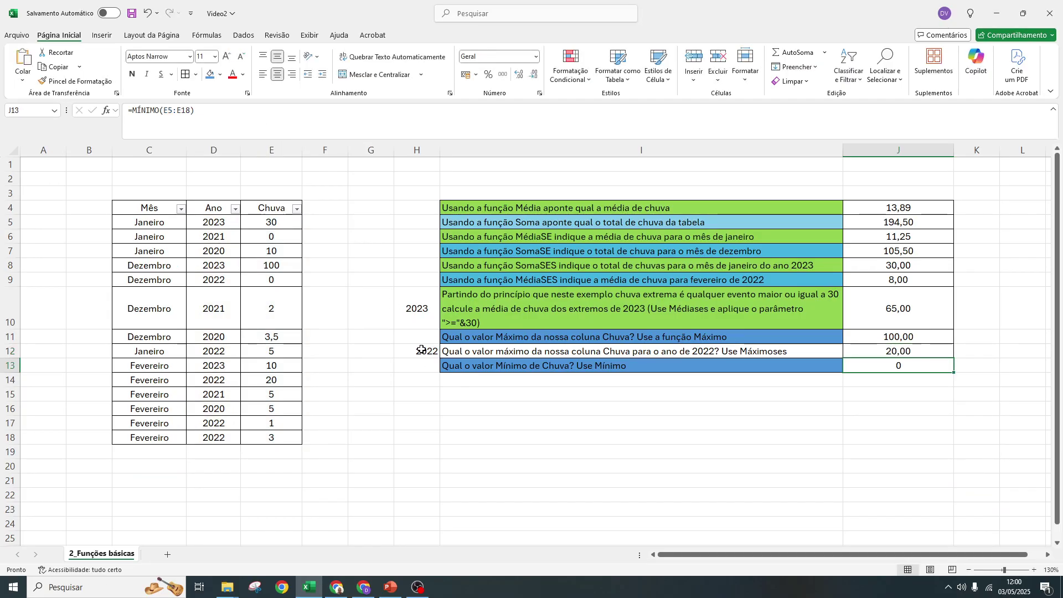
click(425, 354)
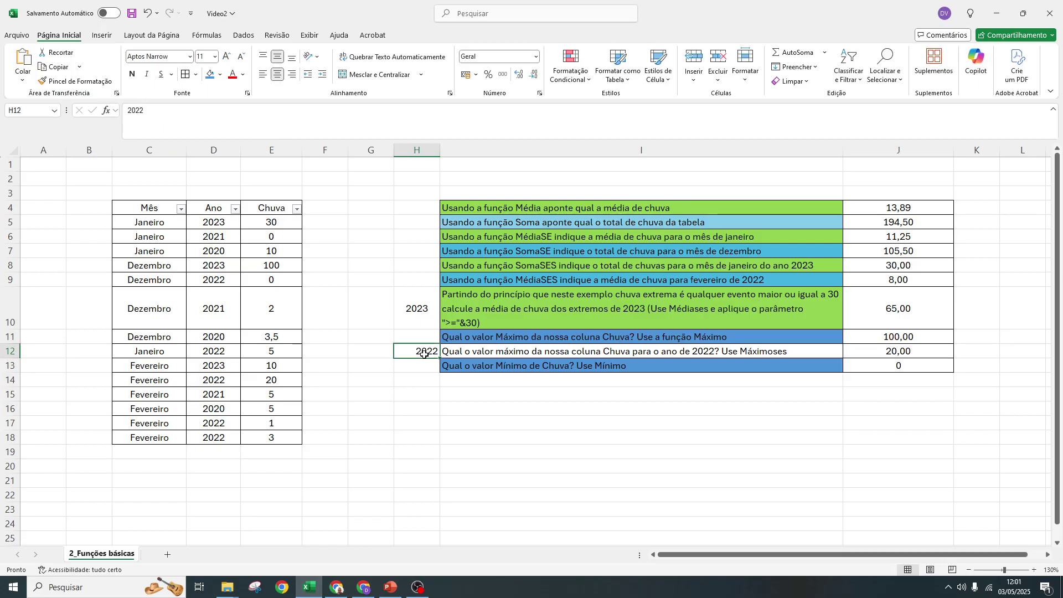
click(277, 74)
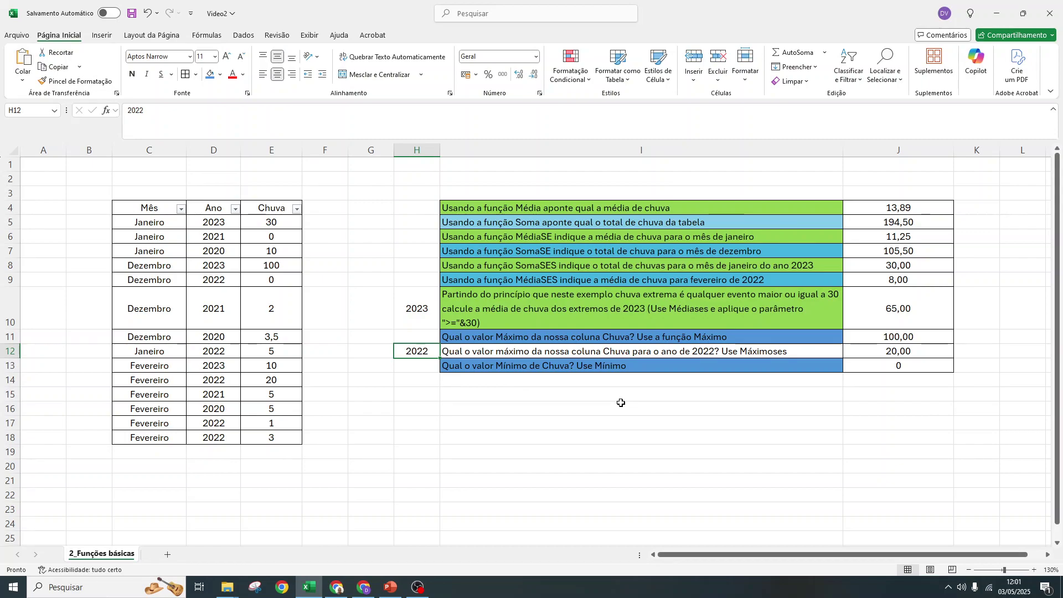
Step: Set the year criterion in H12 to 2021 and check J12's maximum against the 2021 rows of the rainfall table
click(900, 355)
click(406, 356)
text(2021)
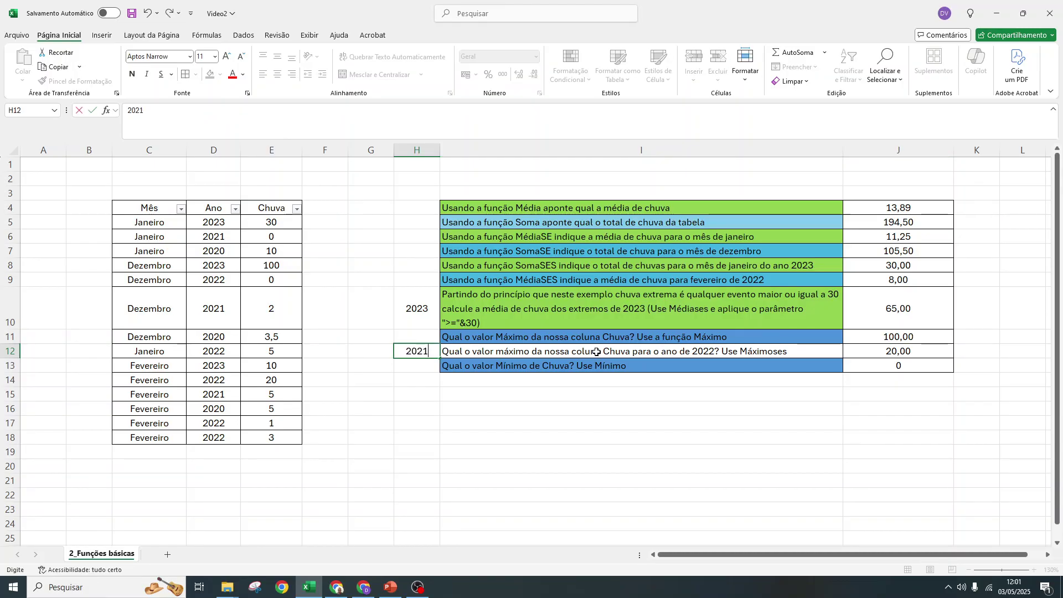
key(Return)
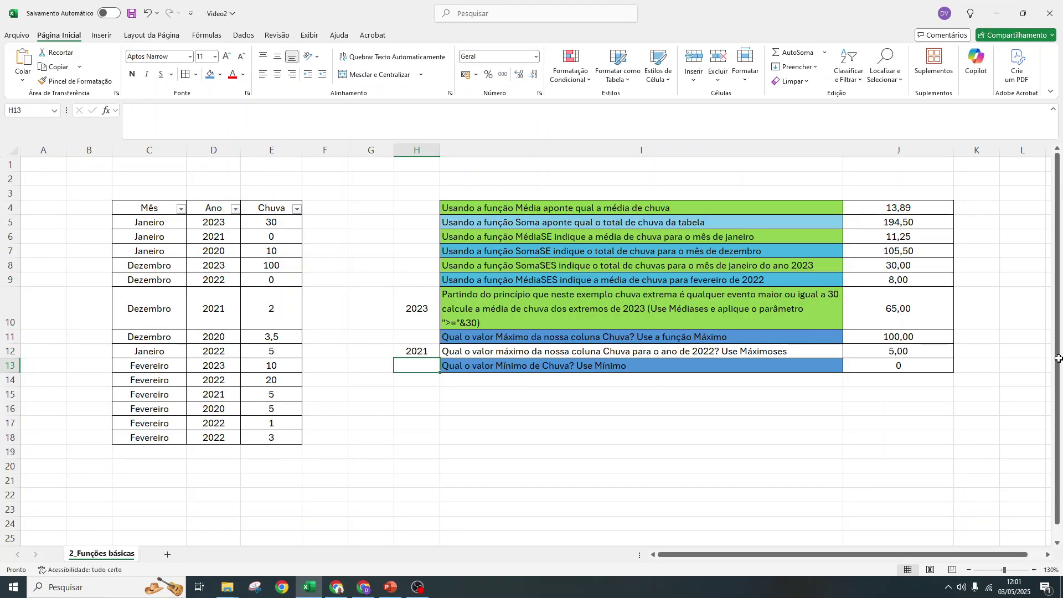
click(904, 349)
click(239, 237)
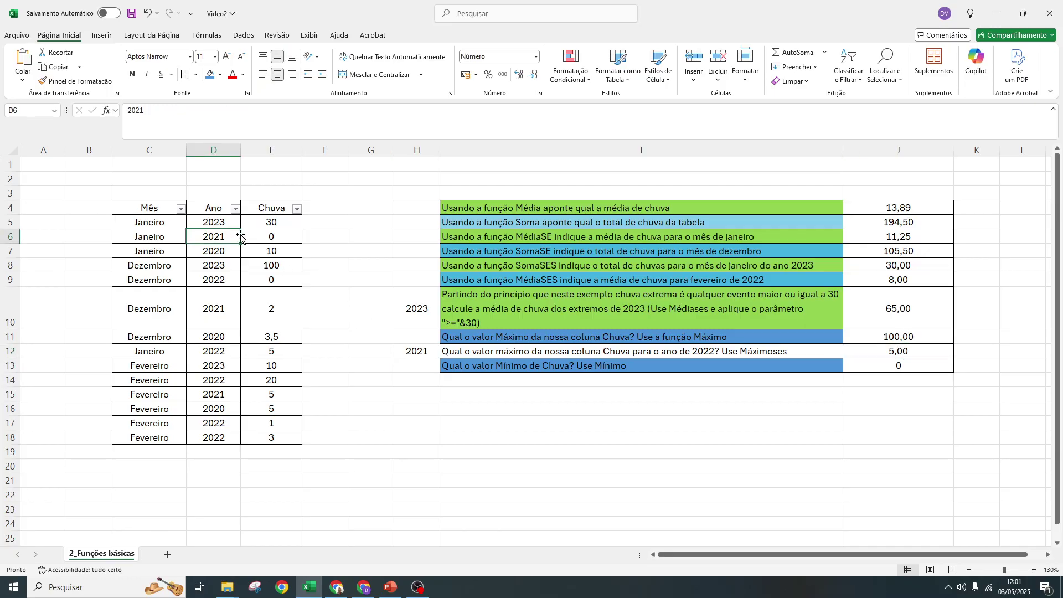
click(221, 299)
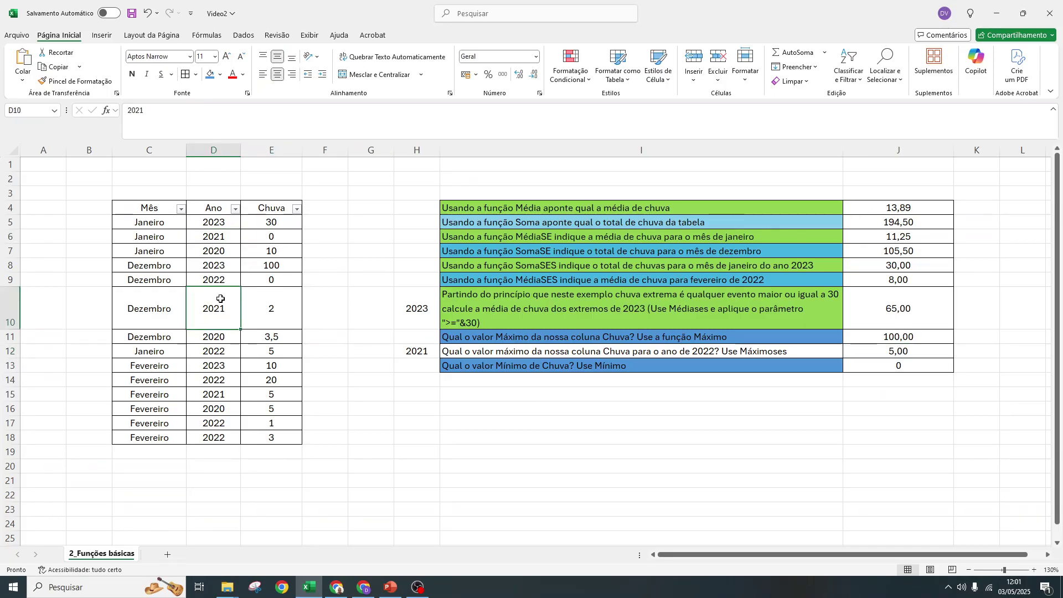
drag(216, 394, 282, 396)
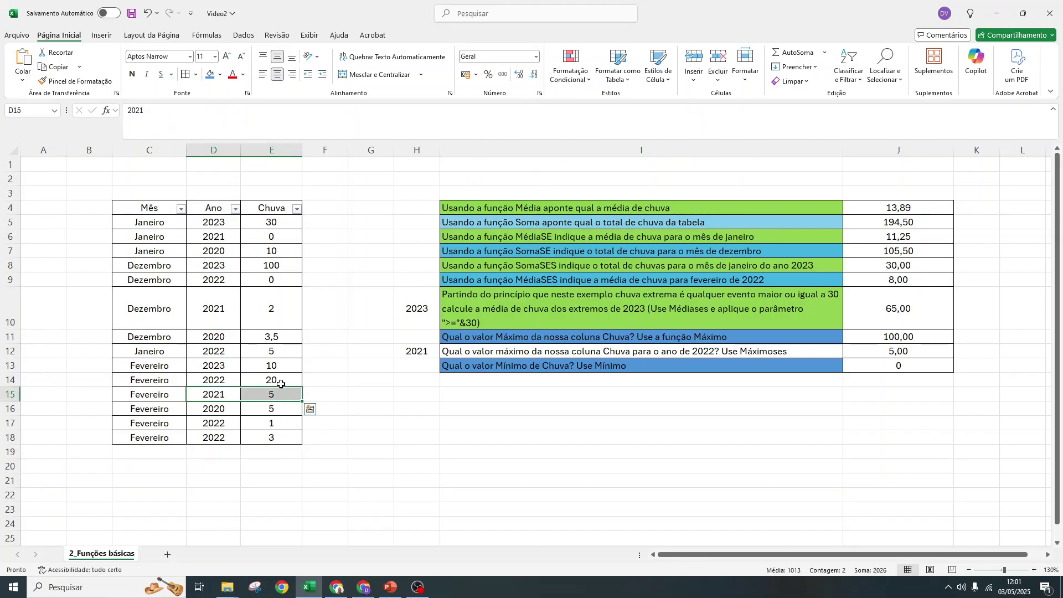
Step: Set the year criterion in H12 to 2023 and check J12's MÁXIMOSES result against the December 2023 rainfall
click(410, 349)
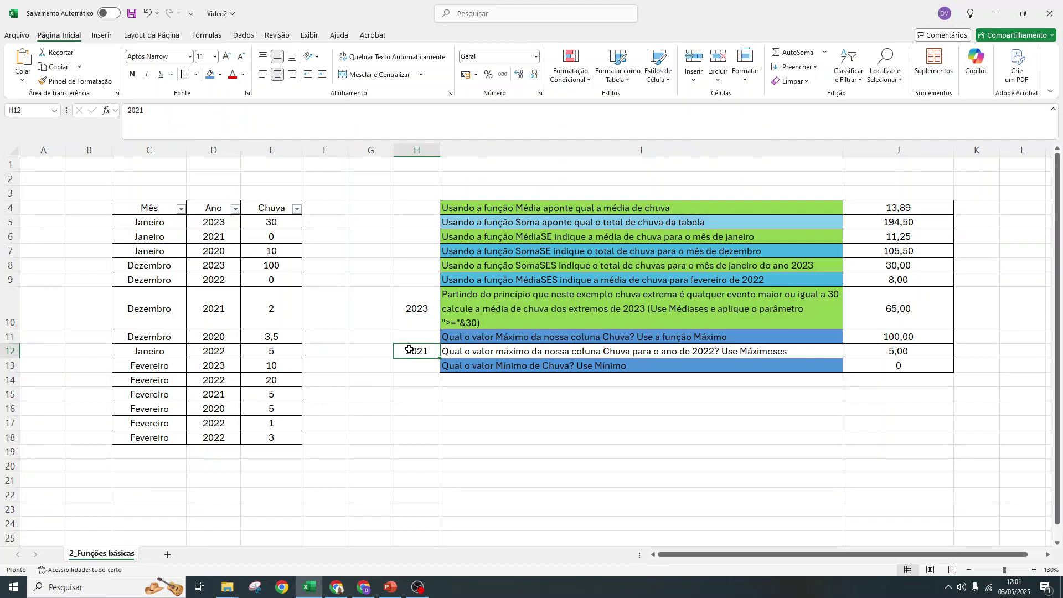
click(285, 268)
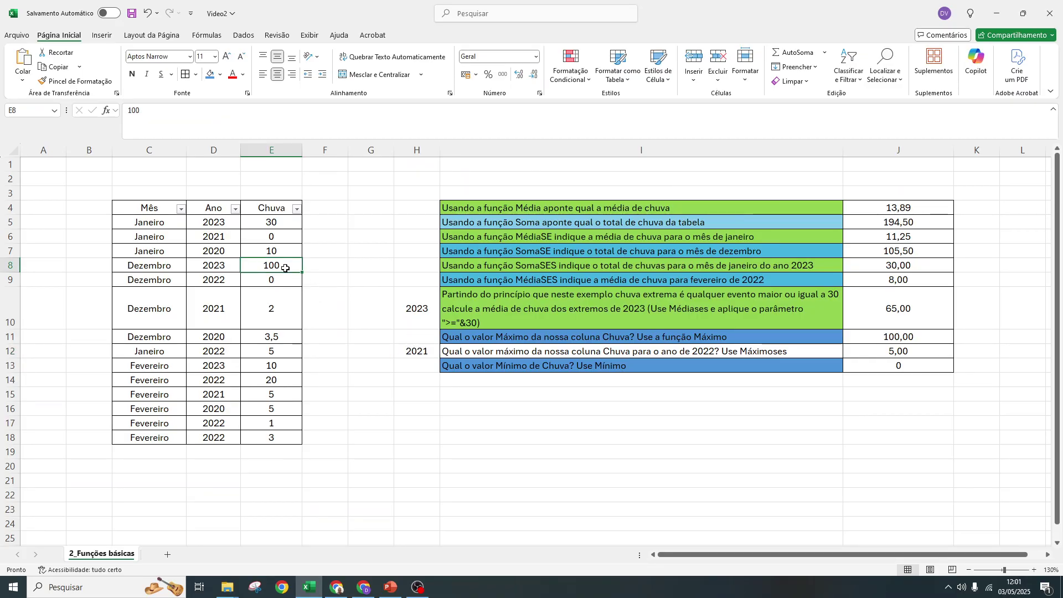
click(428, 350)
text(2023)
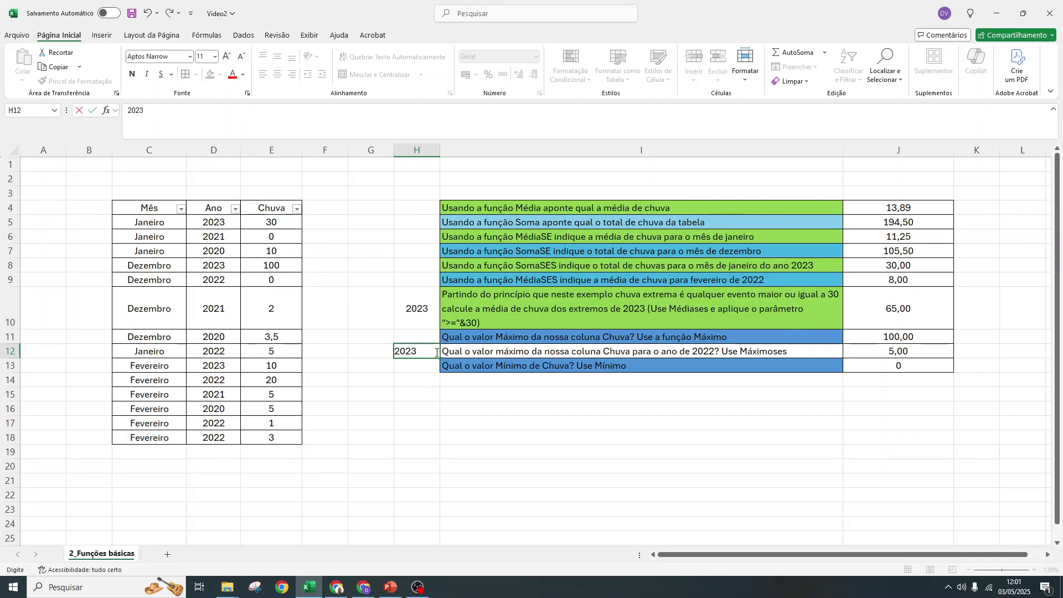
key(Return)
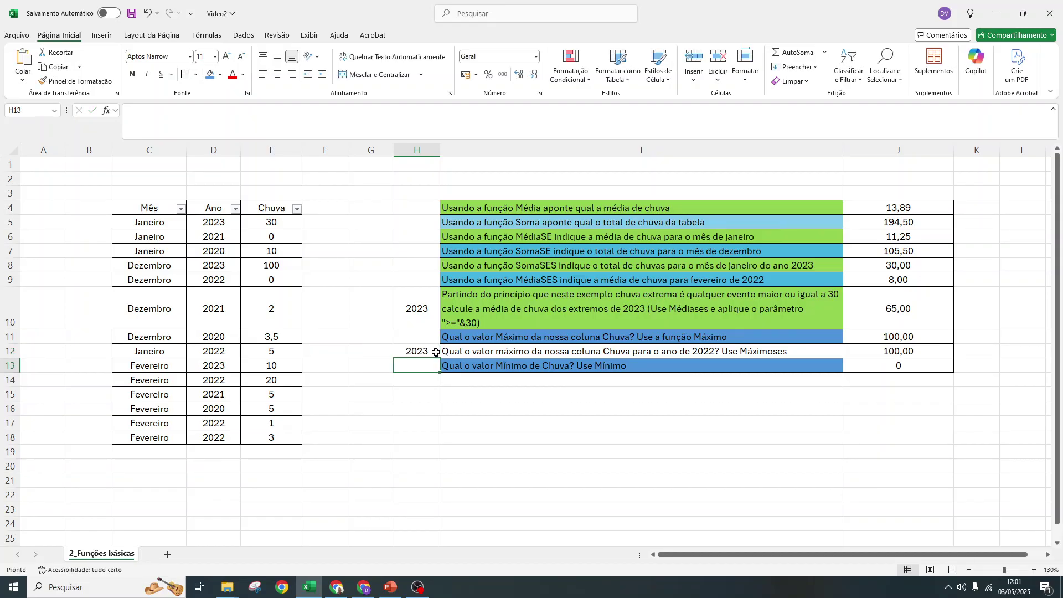
click(909, 349)
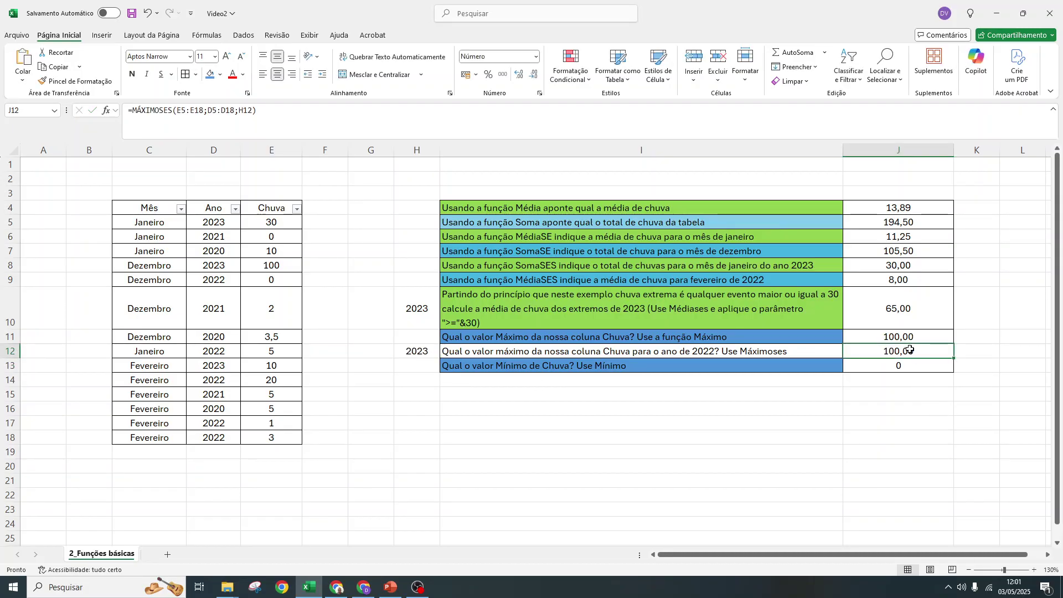
Step: Fill the Máximoses question cell I12 with the standard light green colour
click(662, 355)
click(221, 75)
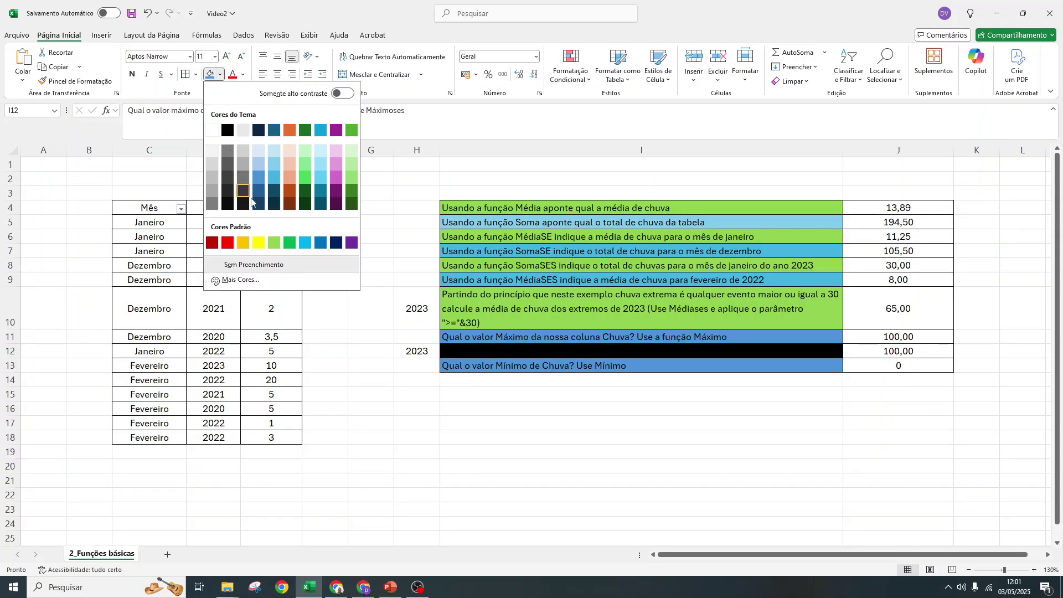
click(273, 242)
Step: Set the year criterion in H12 to 2022, matching the year asked for in the Máximoses question
click(429, 353)
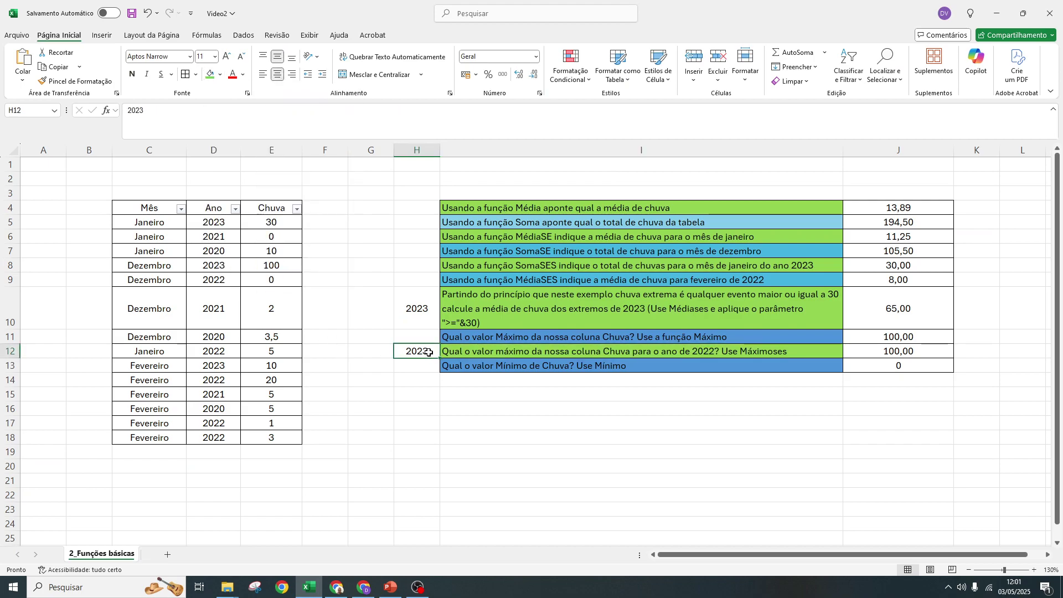
text(2022)
key(Return)
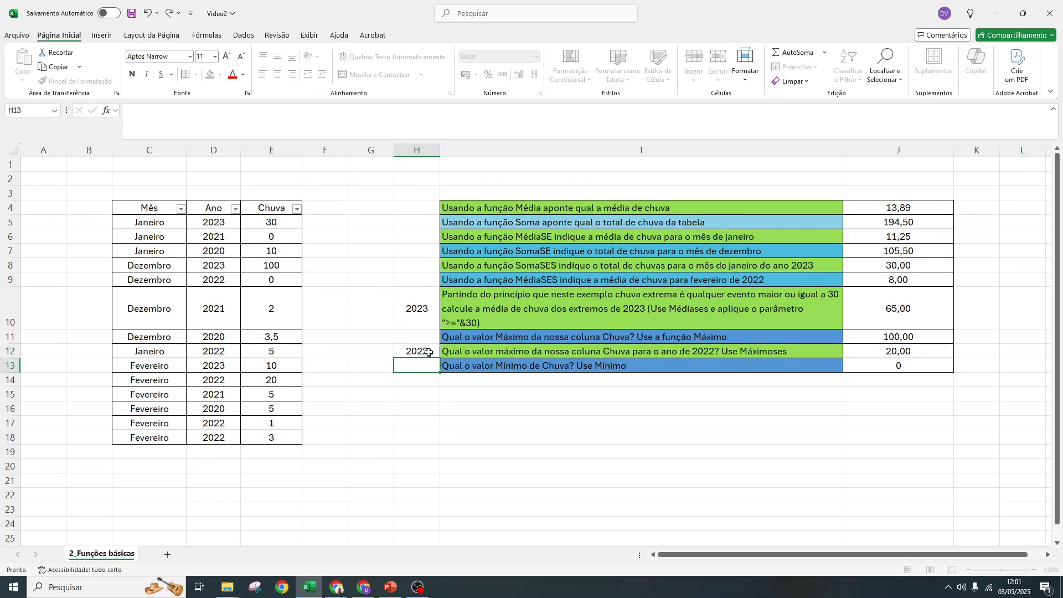